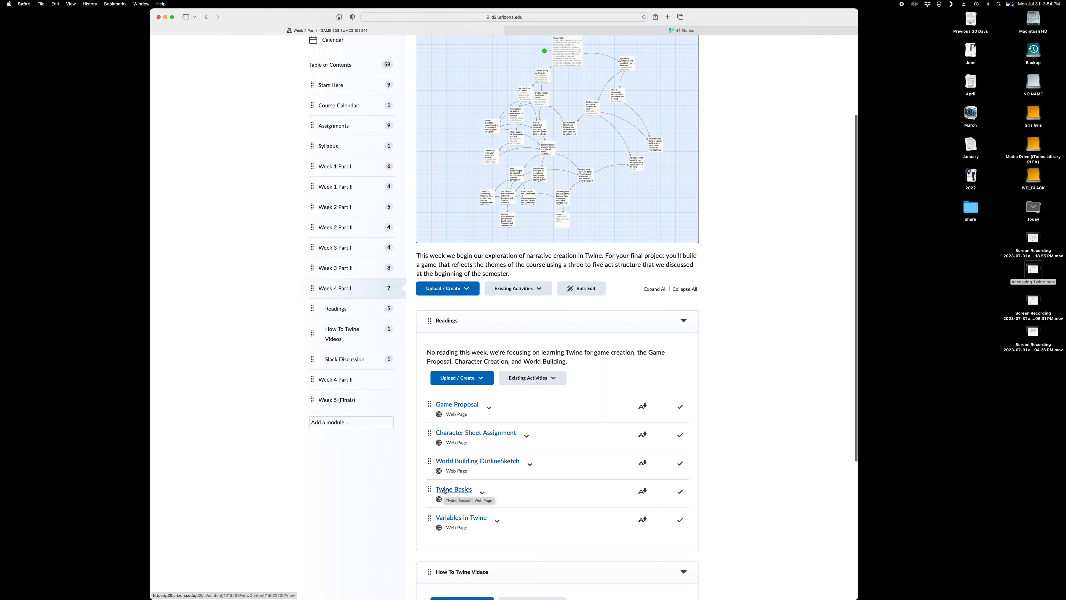
Step: Open the Twine Basics reading in Week 4 Part I and look through its list of commands
{"action": "left_click", "coordinate": [445, 491]}
{"action": "scroll", "coordinate": [440, 485], "scroll_direction": "down", "scroll_amount": 2}
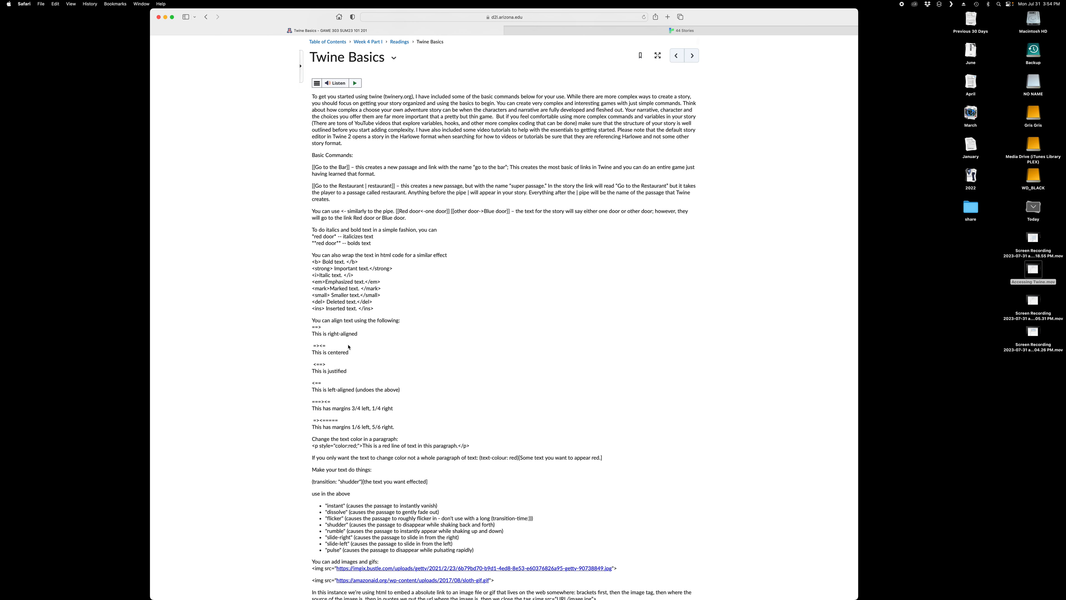
{"action": "scroll", "coordinate": [348, 347], "scroll_direction": "down", "scroll_amount": 1}
{"action": "scroll", "coordinate": [348, 347], "scroll_direction": "down", "scroll_amount": 4}
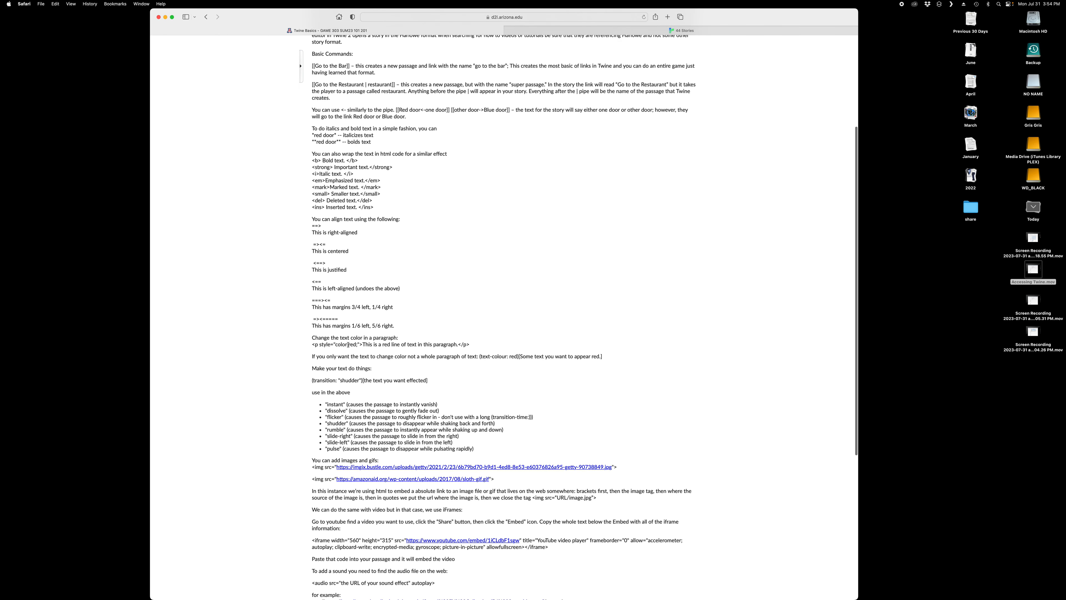
{"action": "scroll", "coordinate": [349, 344], "scroll_direction": "up", "scroll_amount": 4}
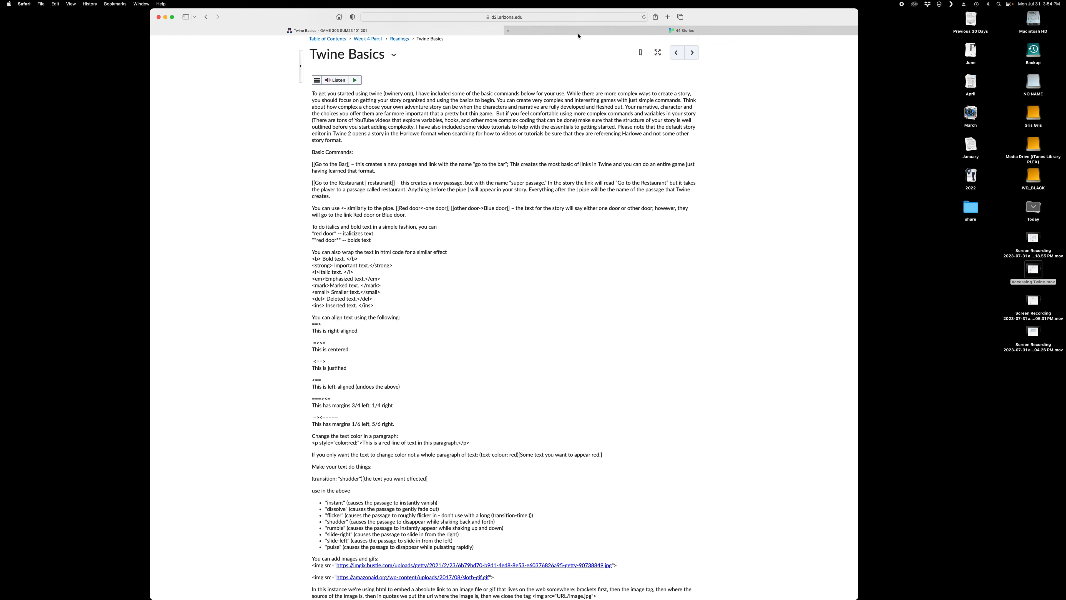
Step: Split the Twine story library into its own window and arrange it side by side with the Twine Basics page
{"action": "left_click_drag", "start_coordinate": [520, 30], "coordinate": [916, 95]}
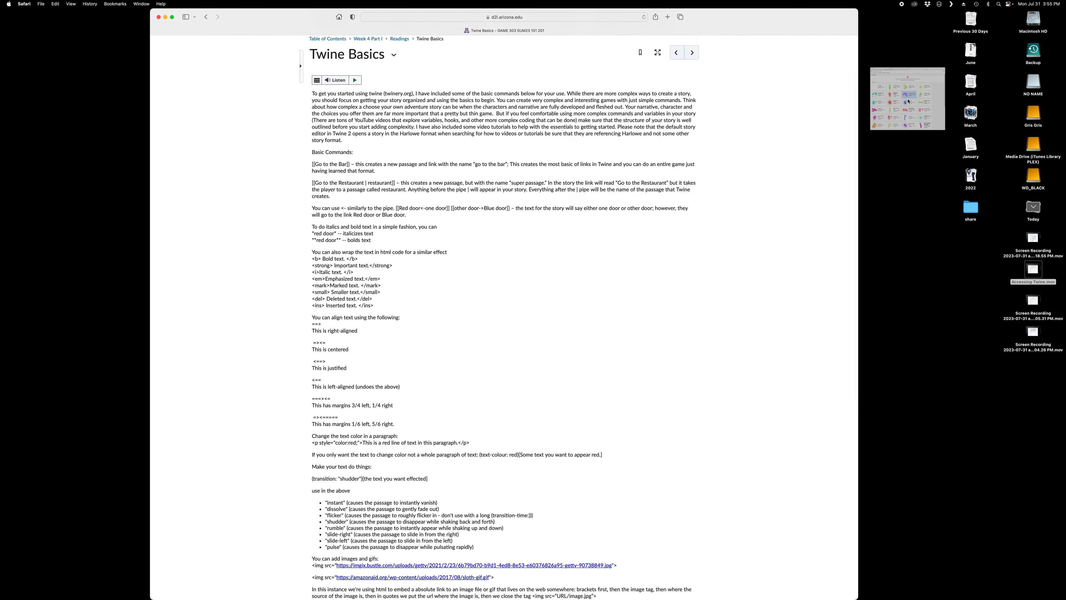
{"action": "left_click_drag", "start_coordinate": [248, 27], "coordinate": [167, 73]}
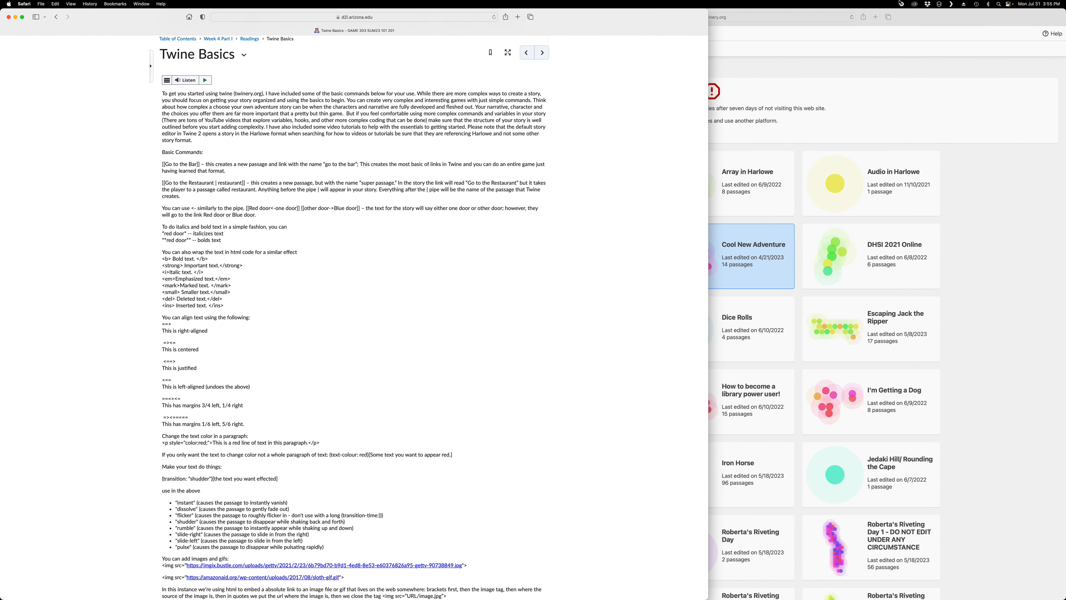
{"action": "left_click", "coordinate": [941, 20]}
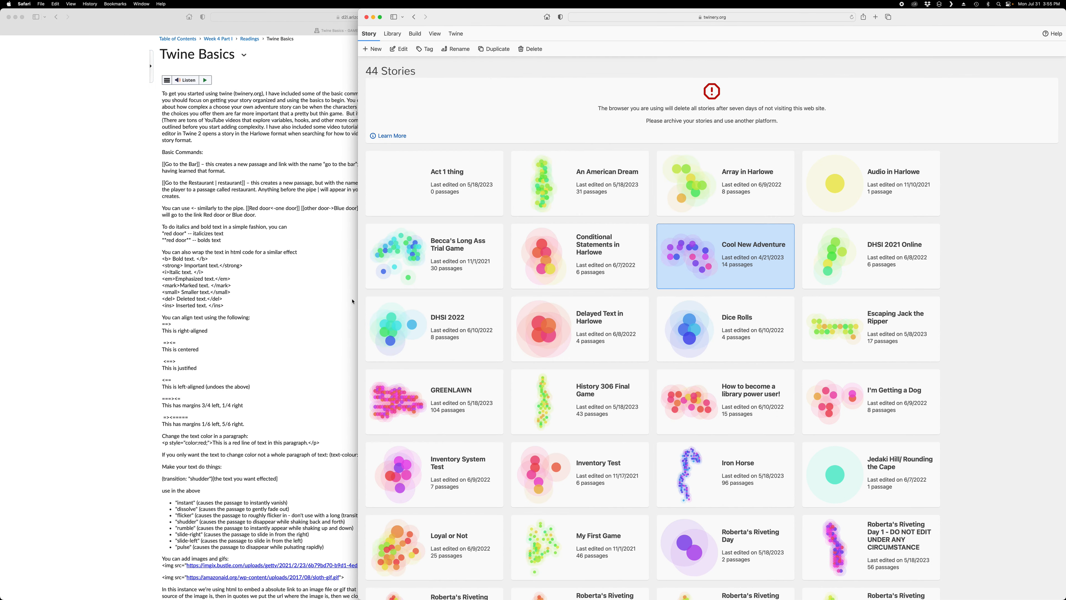
{"action": "left_click_drag", "start_coordinate": [357, 302], "coordinate": [522, 279]}
{"action": "left_click", "coordinate": [504, 283]}
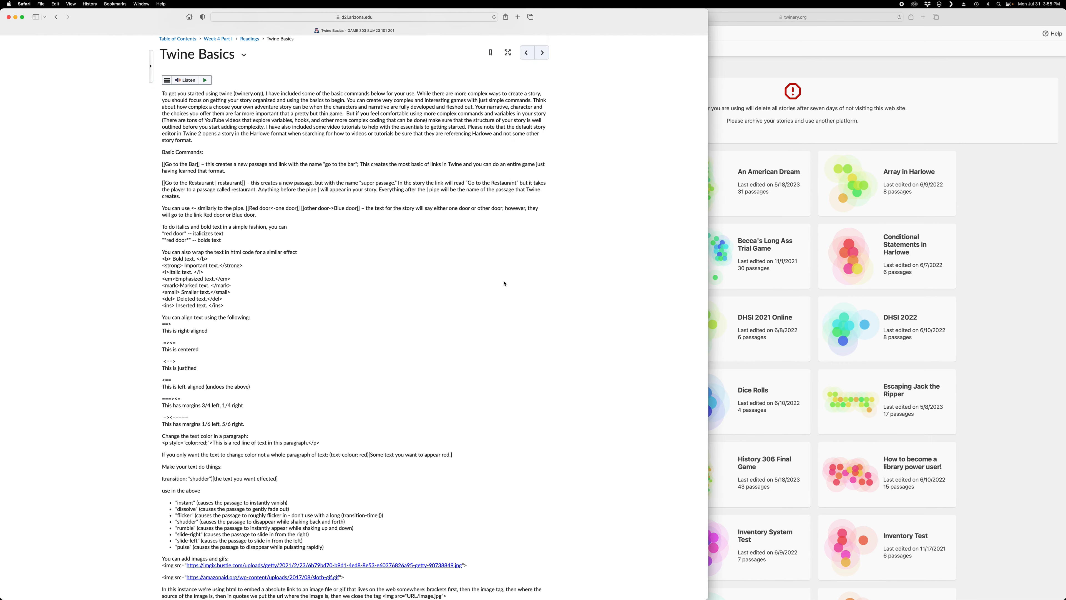
{"action": "left_click_drag", "start_coordinate": [708, 247], "coordinate": [521, 290]}
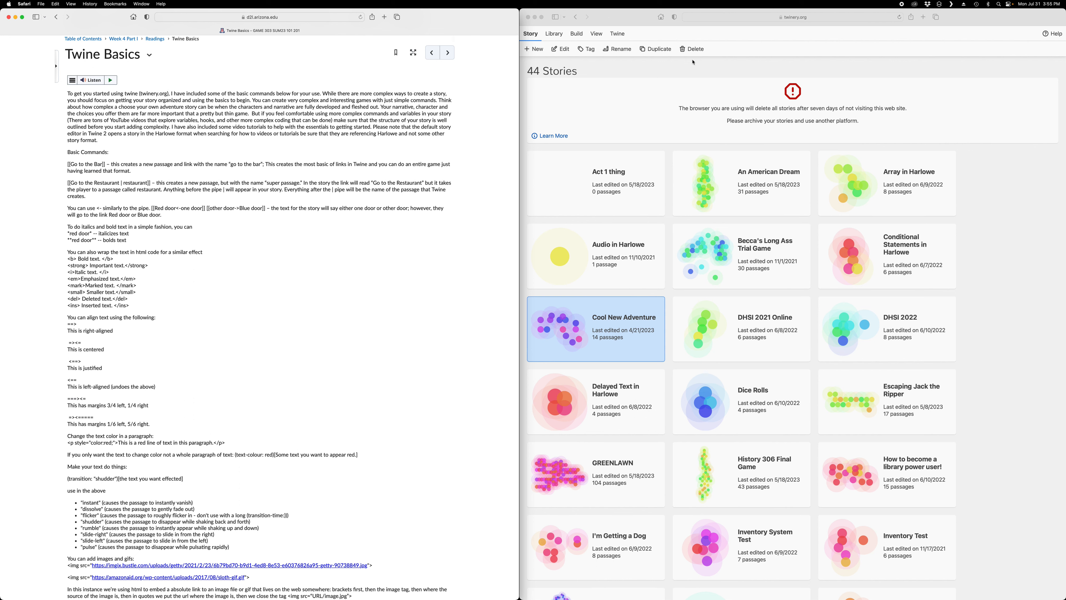
Step: Create a new Twine story named "My Cool New Game"
{"action": "left_click", "coordinate": [537, 52]}
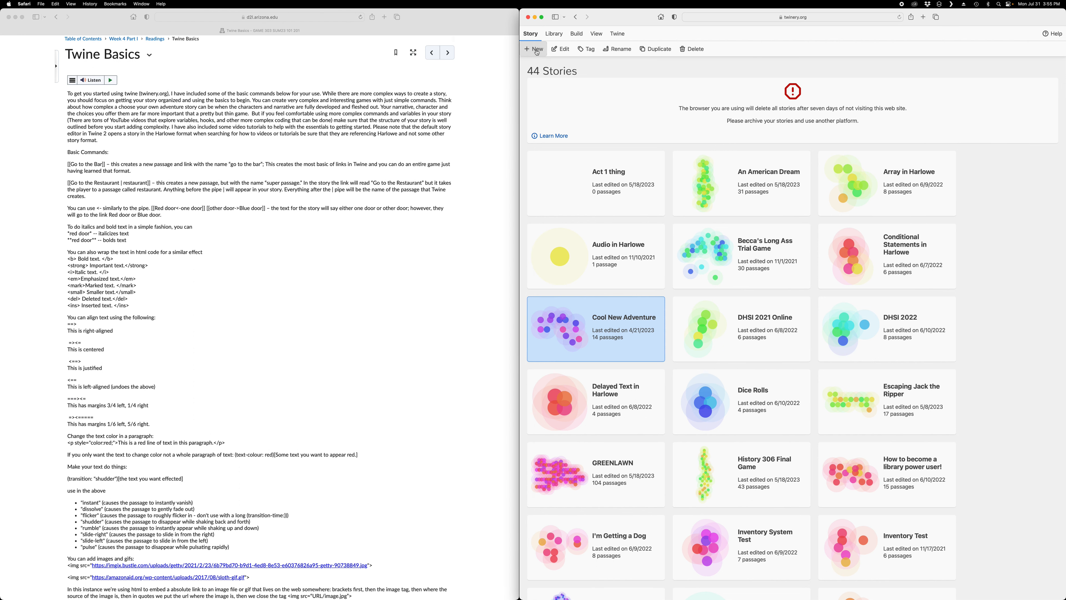
{"action": "left_click", "coordinate": [537, 52]}
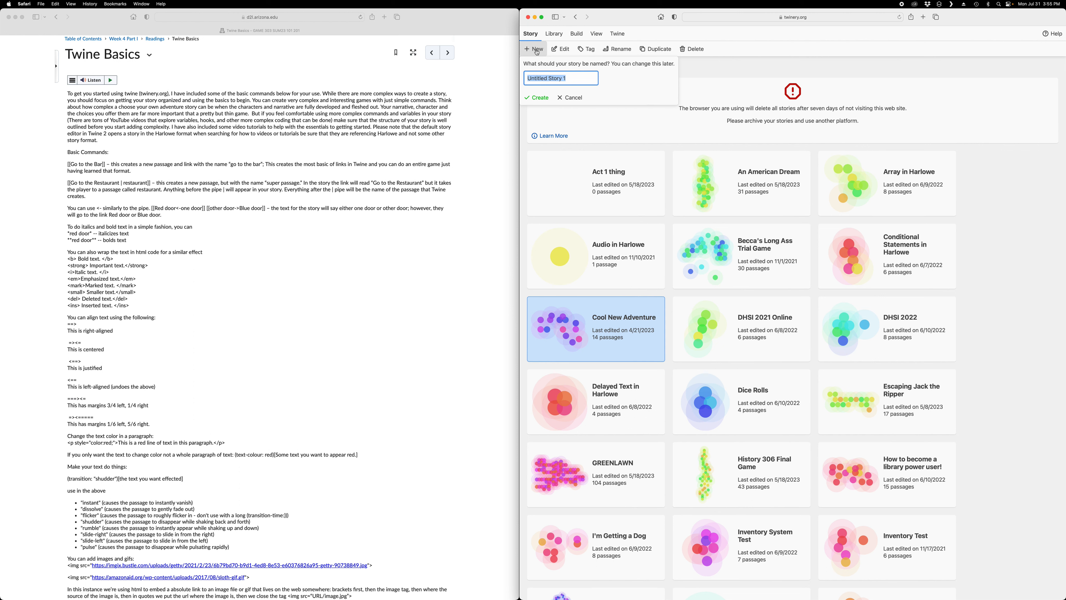
{"action": "type", "text": "My Cool New Game"}
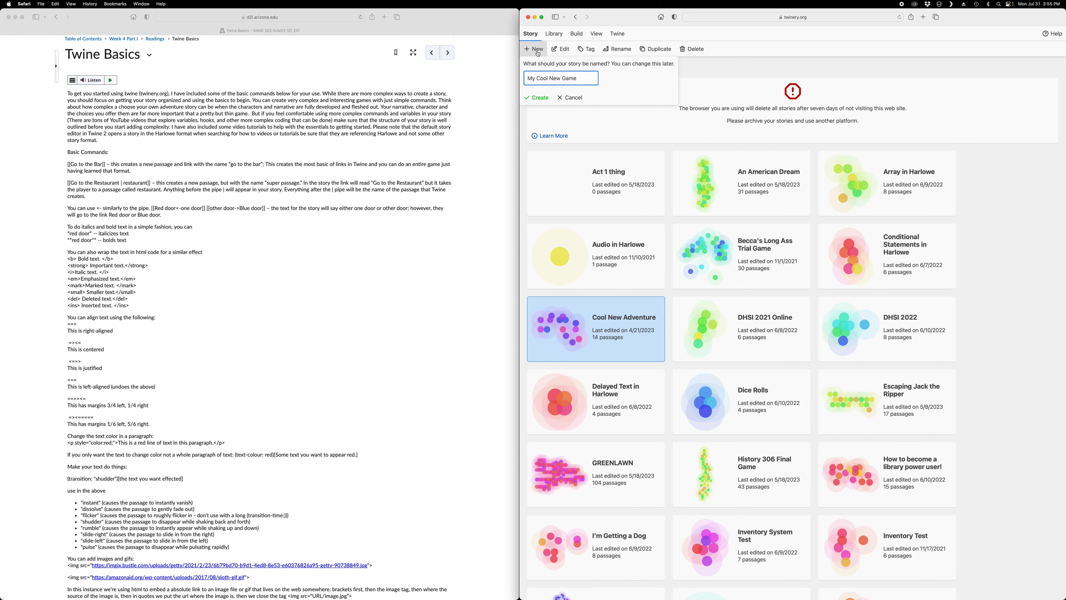
{"action": "left_click", "coordinate": [536, 99]}
Step: Move the initial passage to the upper part of the story map and rename it "Start"
{"action": "left_click_drag", "start_coordinate": [800, 324], "coordinate": [694, 114]}
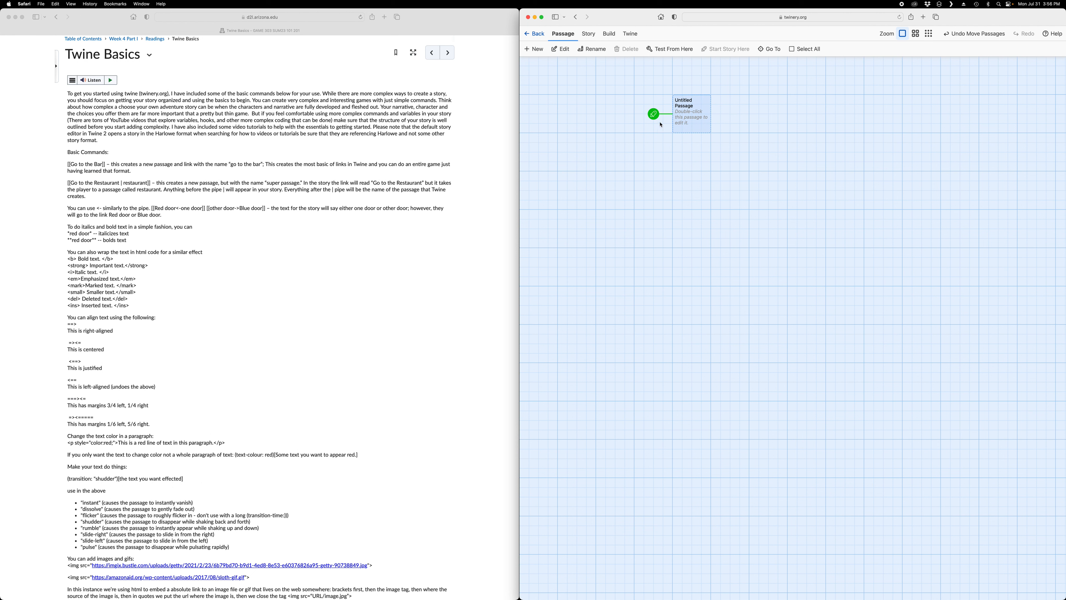
{"action": "double_click", "coordinate": [690, 120]}
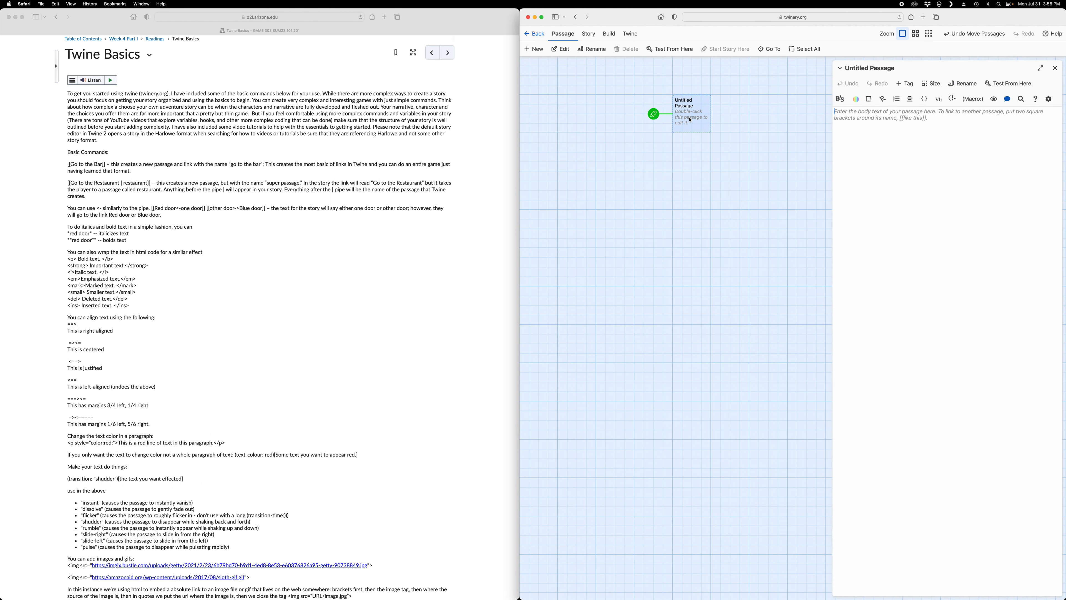
{"action": "left_click", "coordinate": [960, 87]}
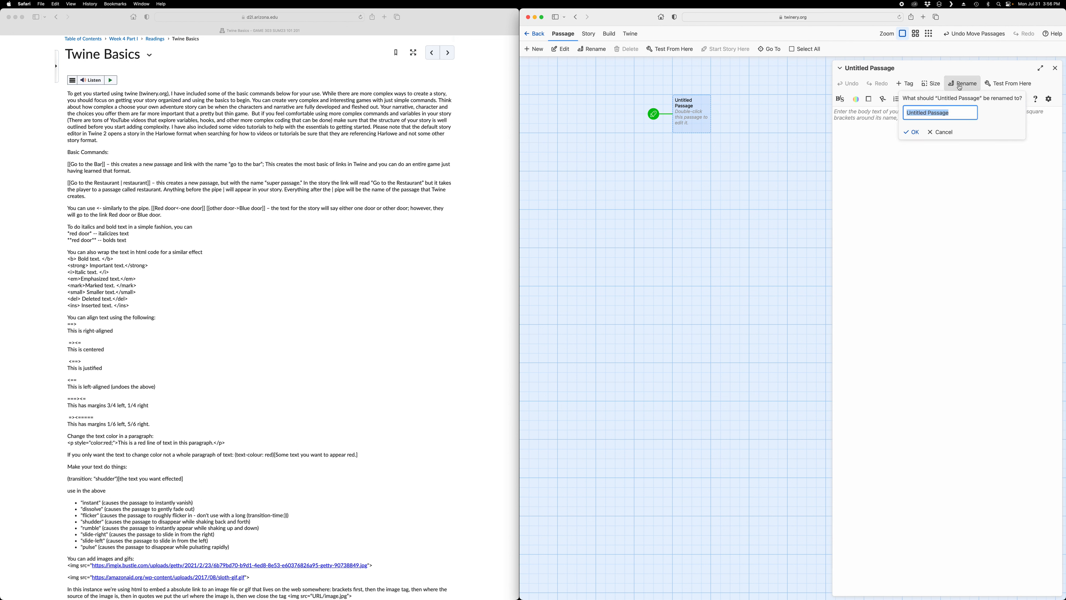
{"action": "type", "text": "Start"}
{"action": "left_click", "coordinate": [912, 133]}
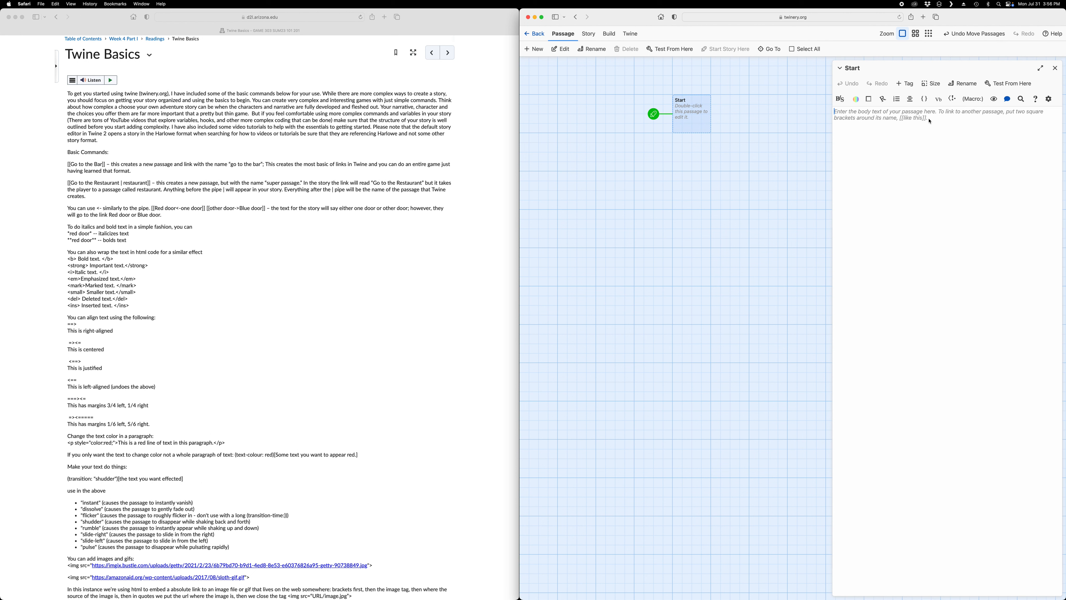
Step: Write "Welcome to my cool new game. Let's get ready to play." as the body text of the Start passage
{"action": "type", "text": "Welcome to"}
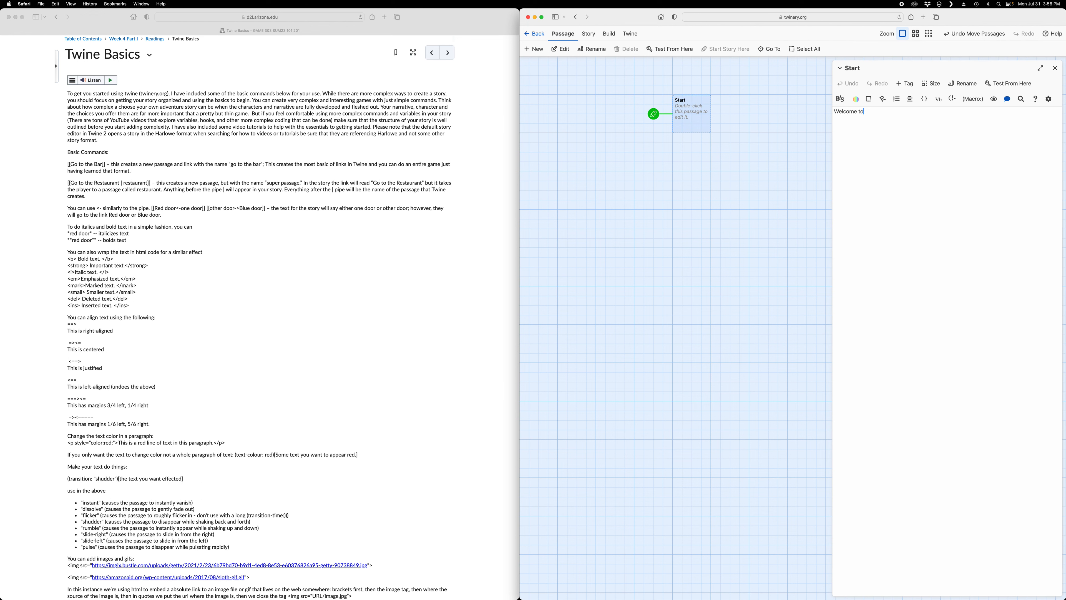
{"action": "type", "text": " my cool new game. Let's get ready to play."}
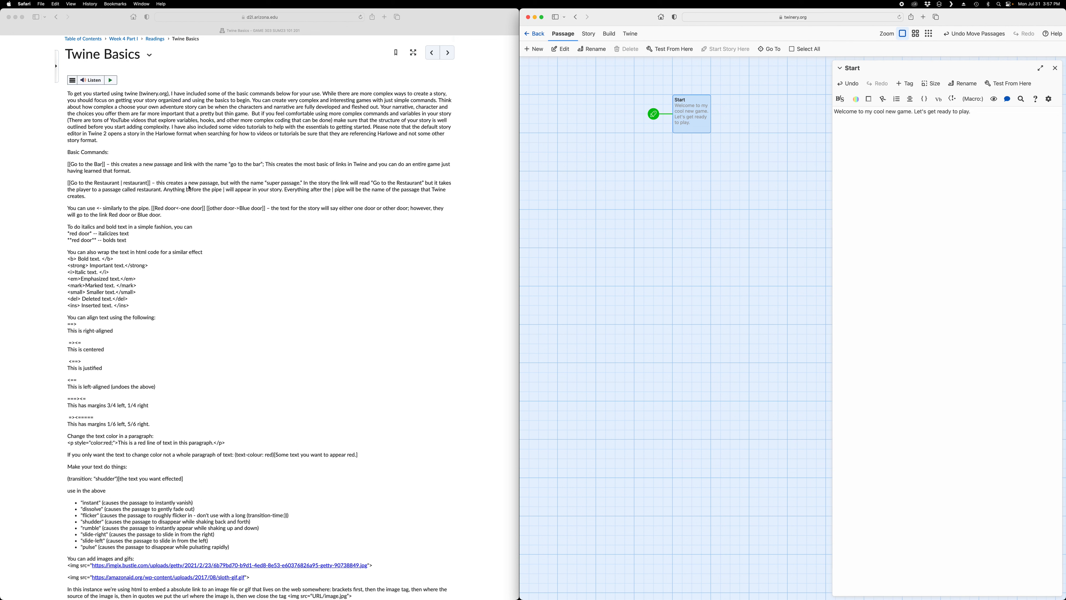
Step: Highlight the Basic Commands paragraphs about passage links on the Twine Basics page
{"action": "left_click", "coordinate": [190, 187]}
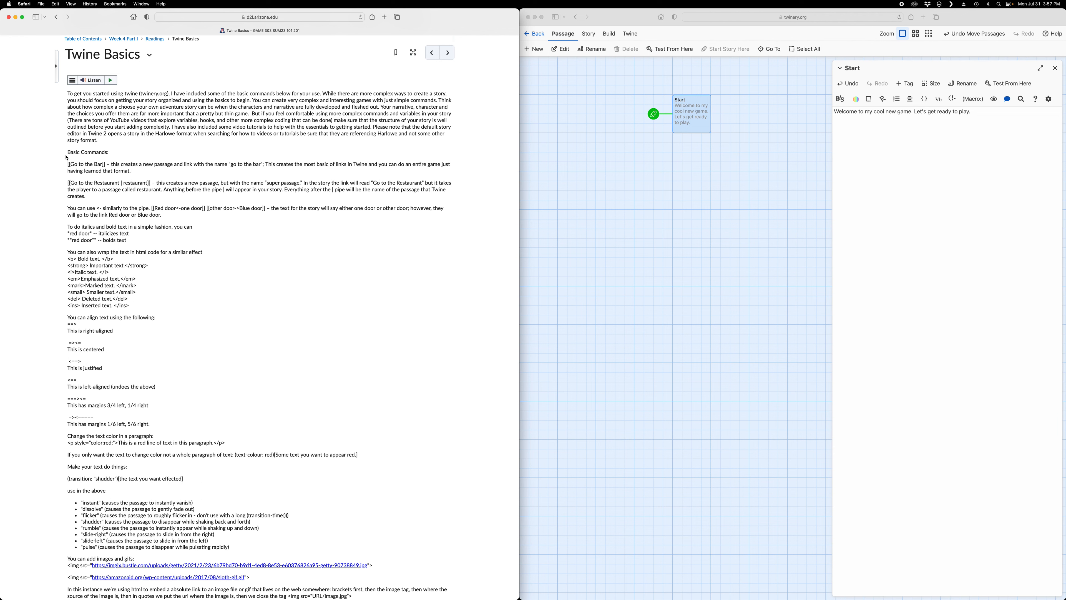
{"action": "left_click_drag", "start_coordinate": [67, 155], "coordinate": [119, 198]}
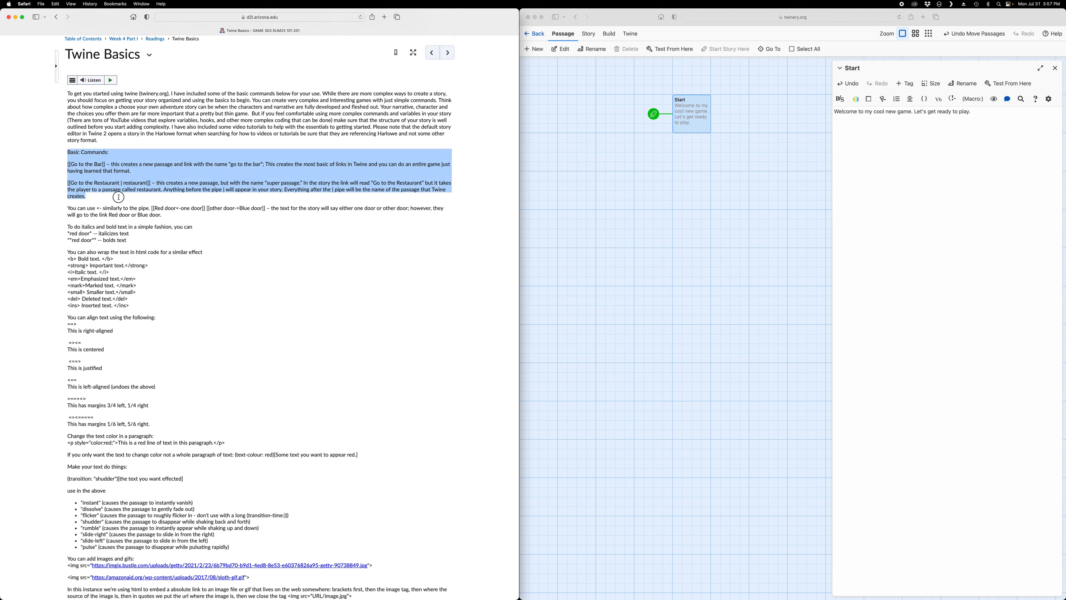
{"action": "left_click_drag", "start_coordinate": [119, 197], "coordinate": [163, 215]}
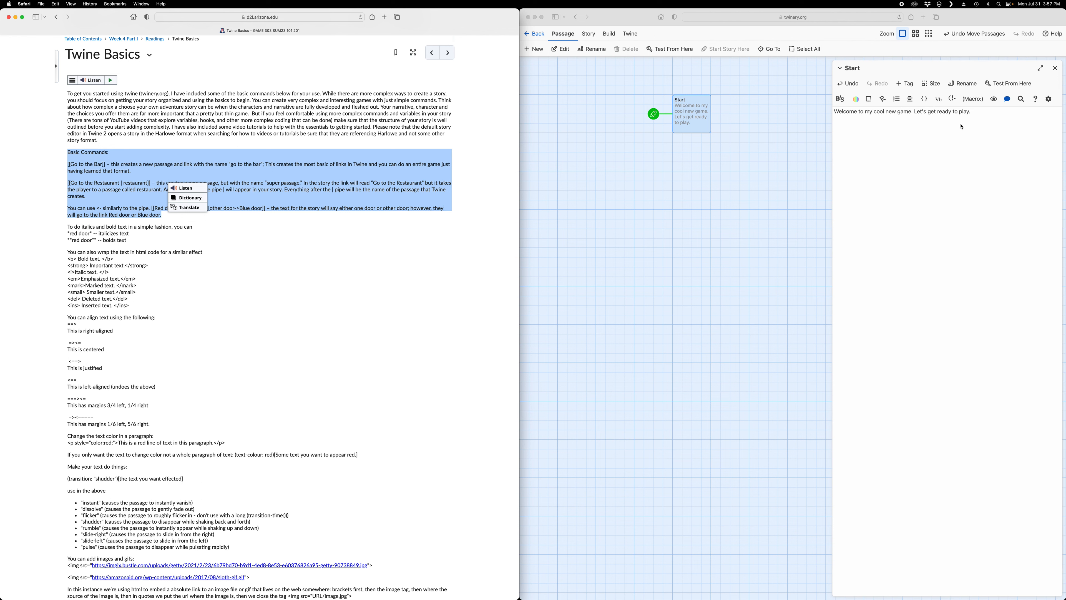
Step: Add the link [[Play The Game]] below the welcome text in Start and move the linked passage to the lower left of Start
{"action": "left_click", "coordinate": [978, 113]}
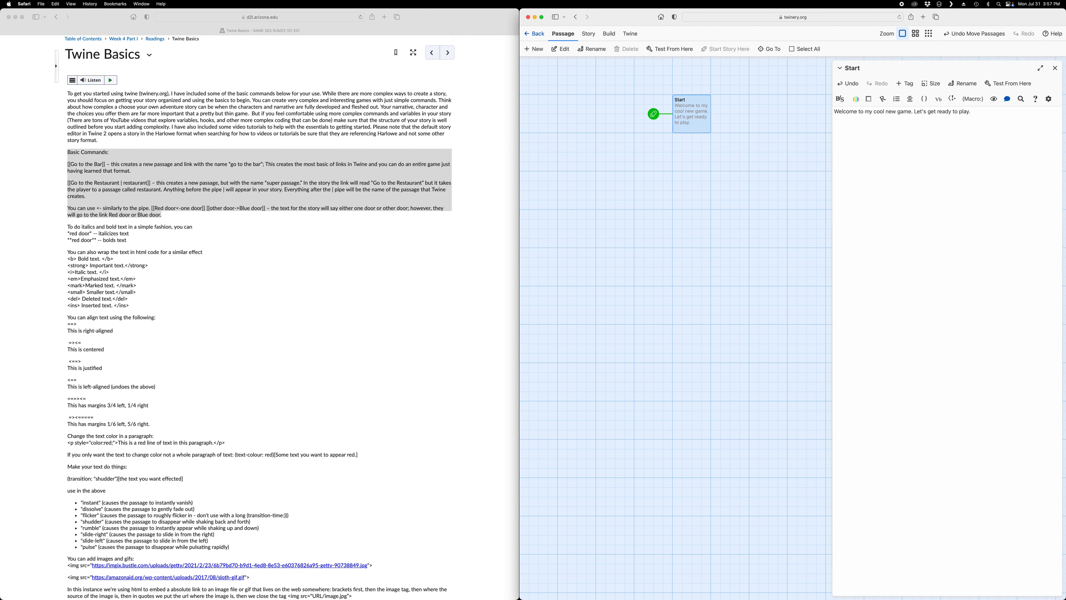
{"action": "type", "text": "[[P"}
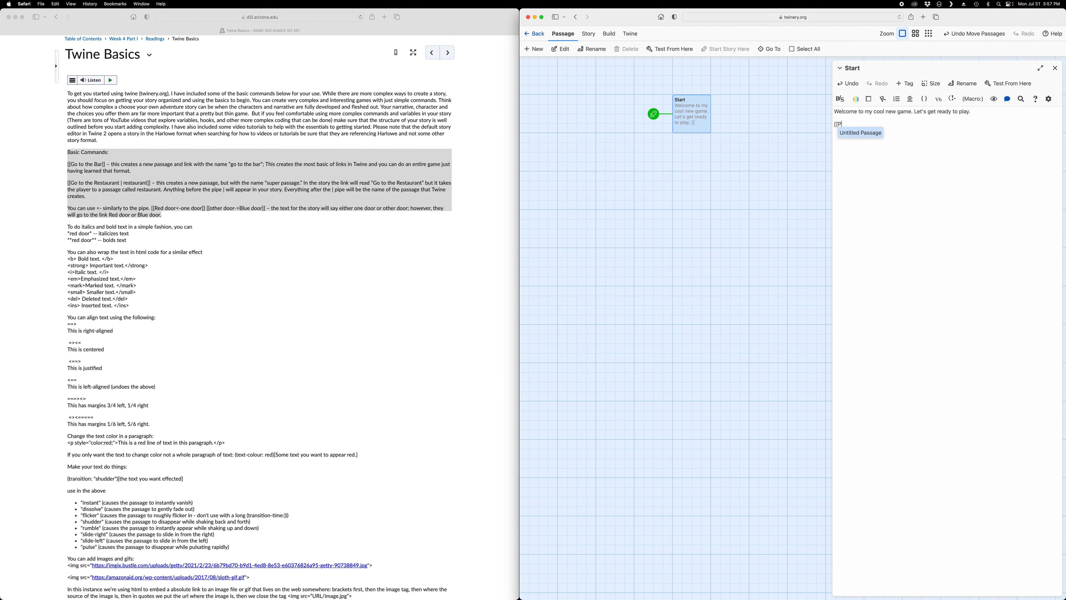
{"action": "type", "text": "lay The"}
{"action": "type", "text": "Ga"}
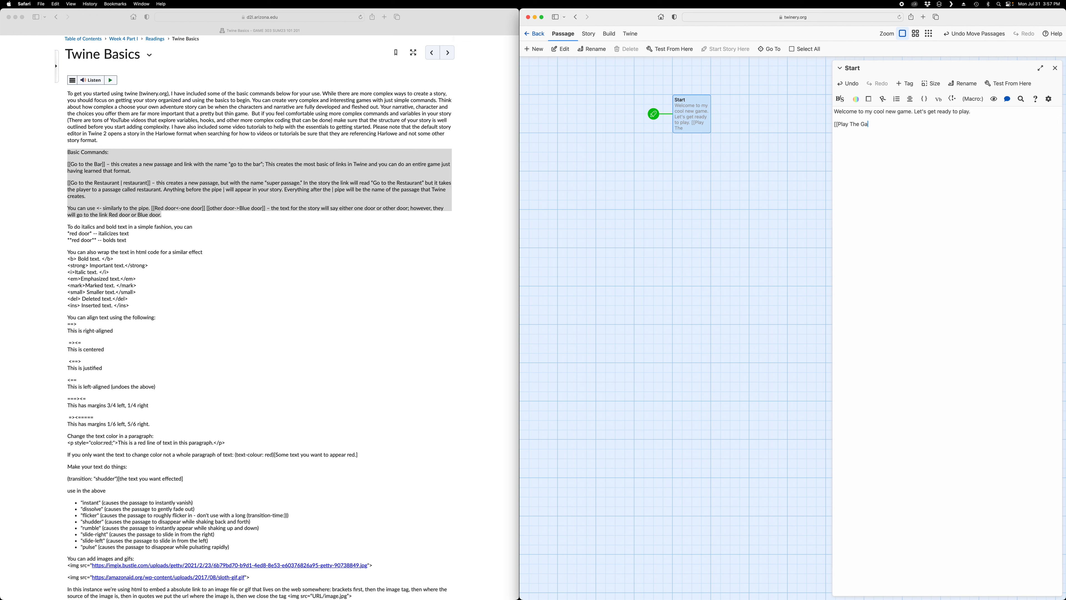
{"action": "type", "text": "me]]"}
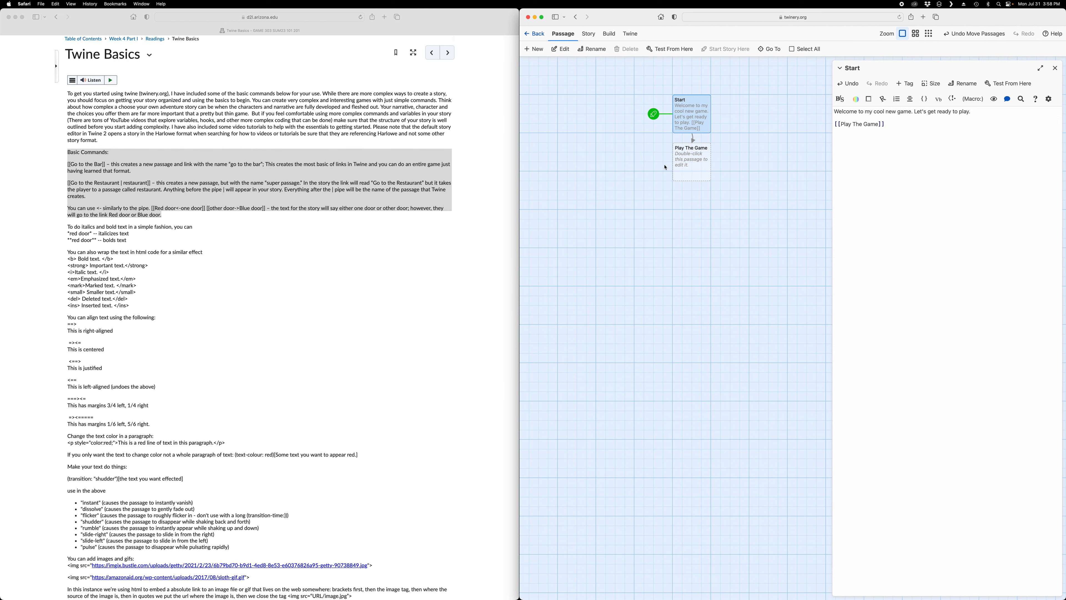
{"action": "left_click_drag", "start_coordinate": [690, 156], "coordinate": [614, 145]}
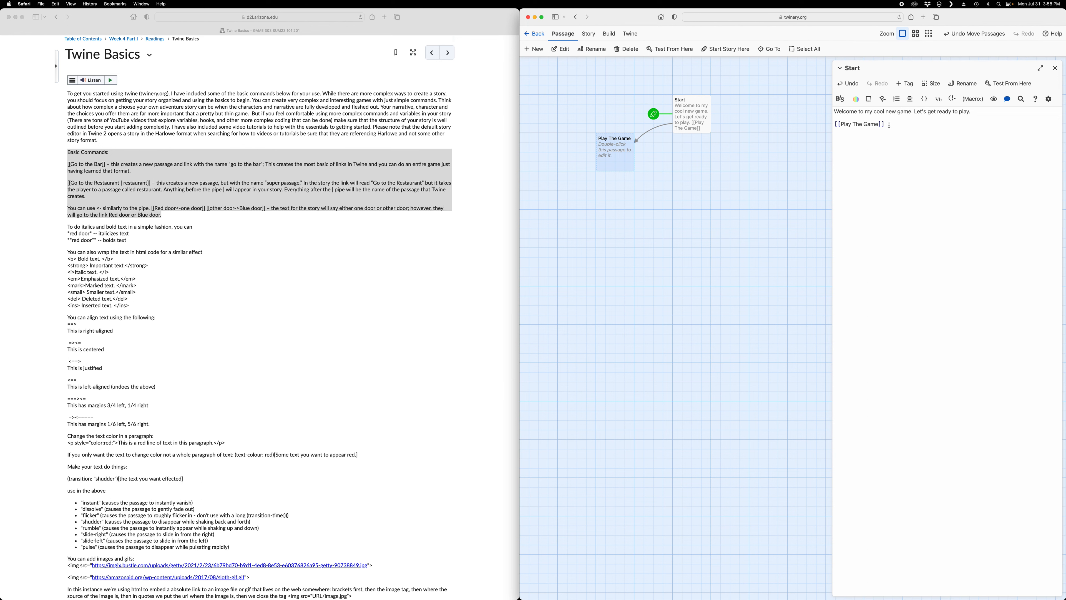
Step: Delete the [[Play The Game]] link from the Start passage
{"action": "left_click_drag", "start_coordinate": [885, 126], "coordinate": [822, 126]}
{"action": "key", "text": "BackSpace"}
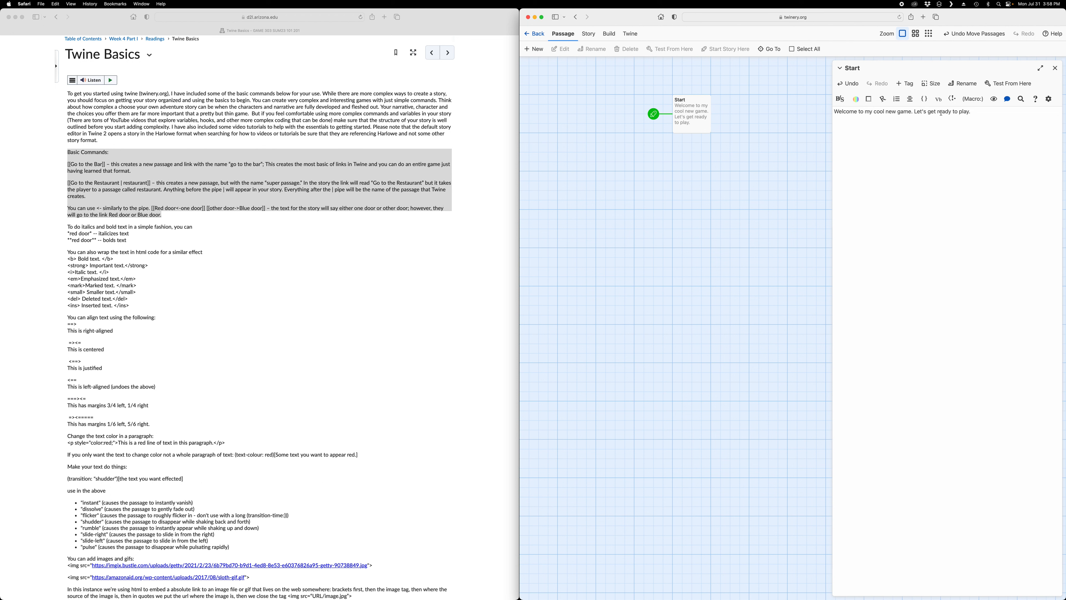
{"action": "mouse_move", "coordinate": [948, 111]}
{"action": "left_mouse_down"}
{"action": "mouse_move", "coordinate": [977, 111]}
{"action": "mouse_move", "coordinate": [935, 112]}
{"action": "left_mouse_up"}
{"action": "left_click", "coordinate": [938, 111]}
Step: Highlight the piped link example [[Go to the Restaurant | restaurant]] on the Twine Basics page
{"action": "left_click", "coordinate": [145, 184]}
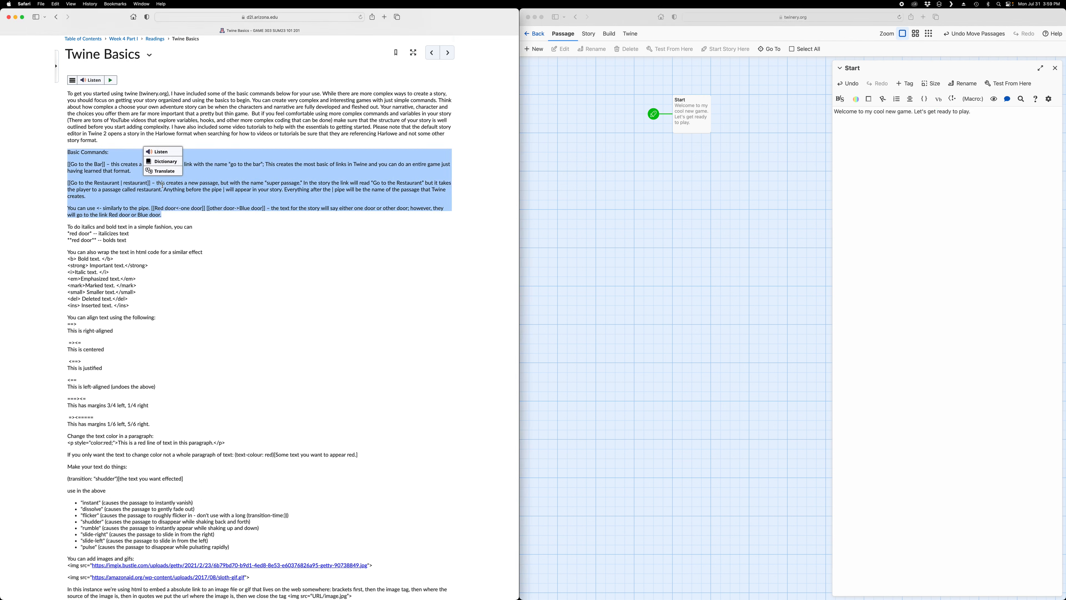
{"action": "left_click", "coordinate": [146, 184]}
{"action": "left_click_drag", "start_coordinate": [151, 184], "coordinate": [67, 186]}
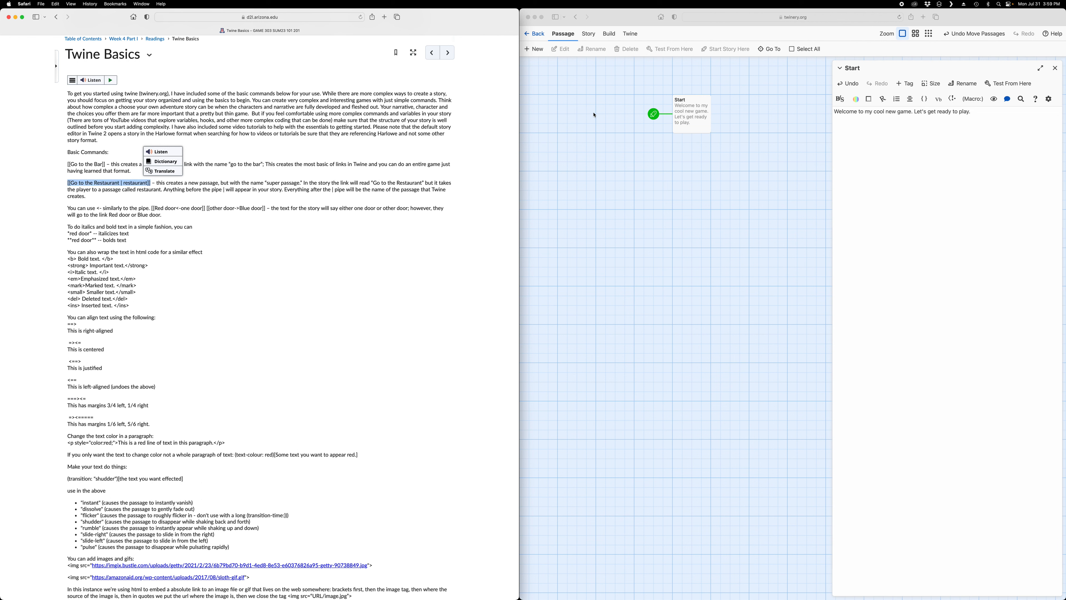
Step: Turn the closing words of Start into [[ready to play|start the game]] followed by a period, and place the linked passage at Start's lower left
{"action": "left_click", "coordinate": [936, 111]}
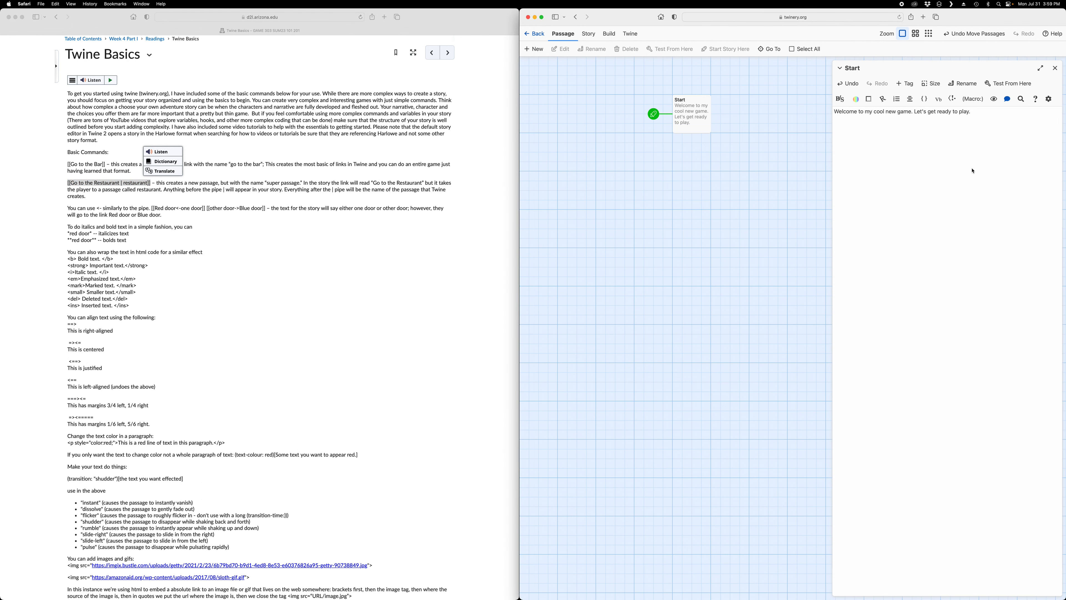
{"action": "type", "text": "[["}
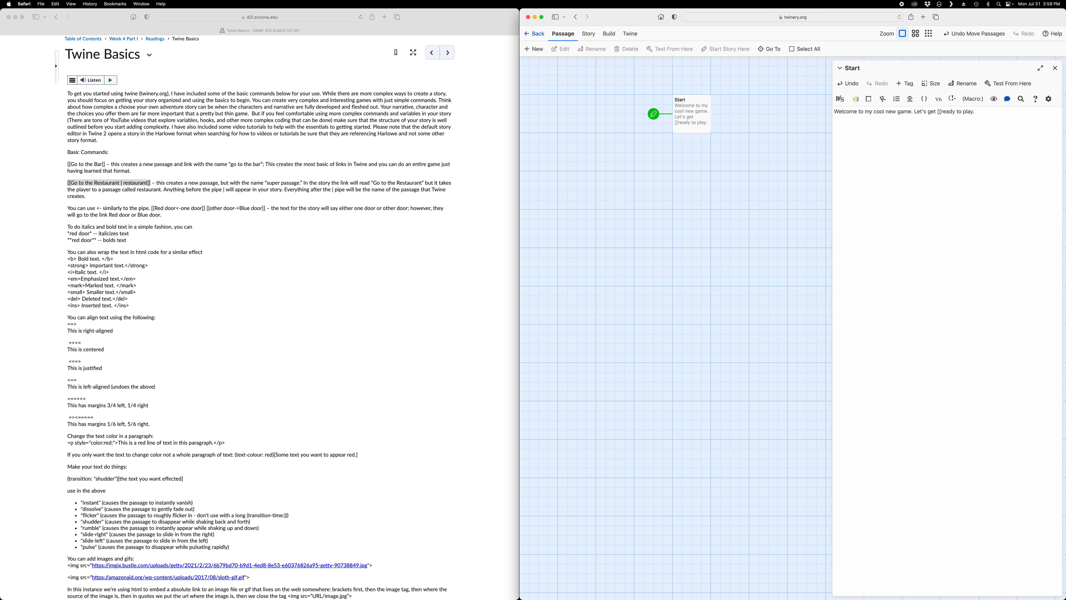
{"action": "left_click", "coordinate": [976, 112]}
{"action": "key", "text": "BackSpace"}
{"action": "left_click", "coordinate": [973, 112]}
{"action": "type", "text": "start the game"}
{"action": "type", "text": "]]"}
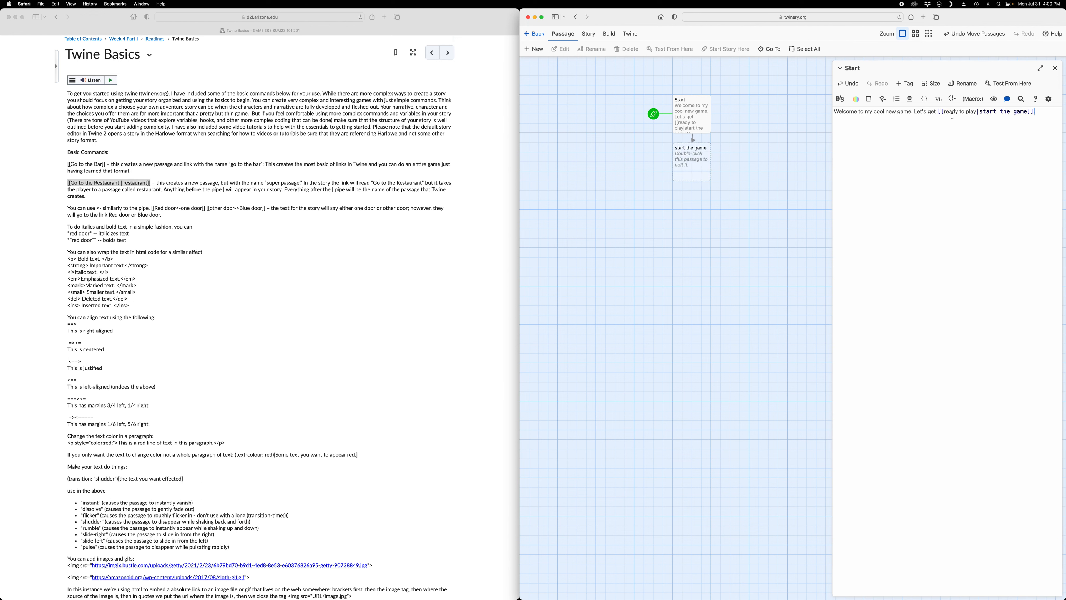
{"action": "type", "text": "."}
{"action": "left_click_drag", "start_coordinate": [689, 168], "coordinate": [611, 156]}
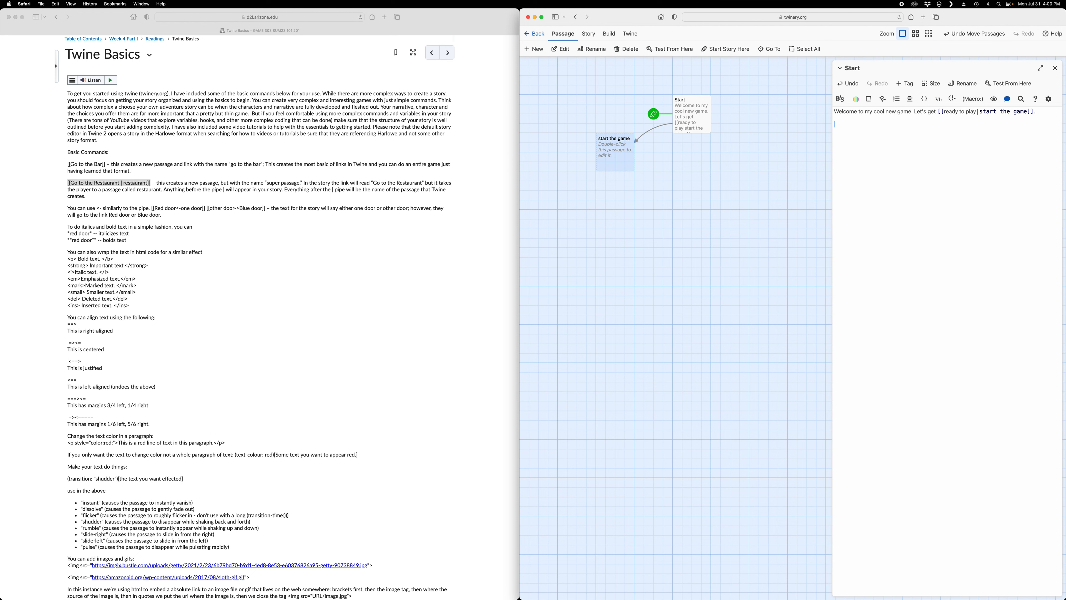
Step: Add the link [[secondary start]] on a new line in Start and move its passage to the lower right of Start
{"action": "type", "text": "[[secondary start]]"}
{"action": "left_click_drag", "start_coordinate": [693, 164], "coordinate": [771, 159]}
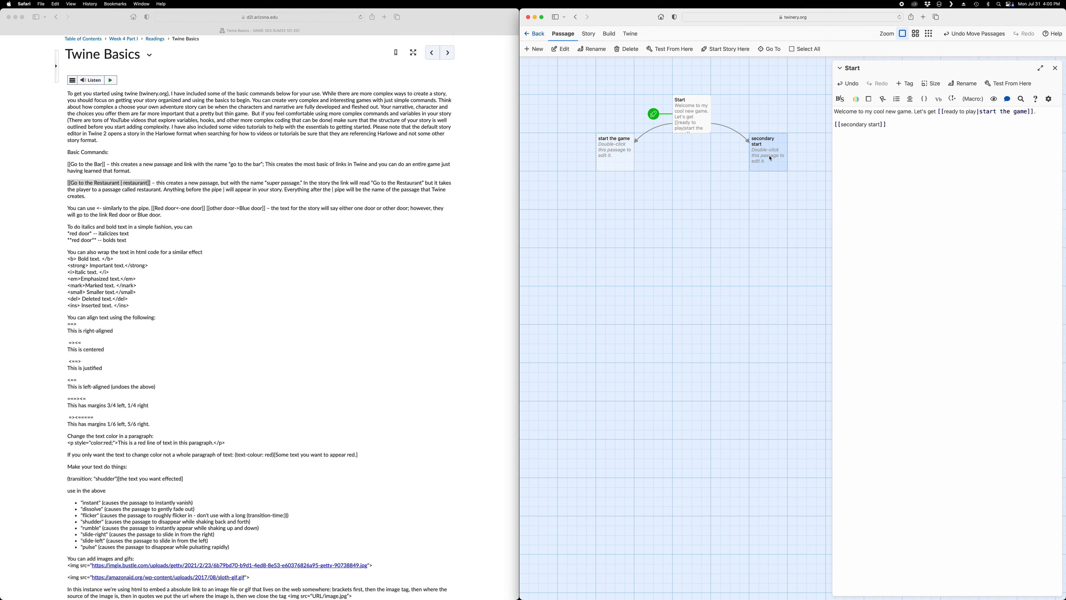
Step: Test the story from the Start passage
{"action": "left_click", "coordinate": [690, 124]}
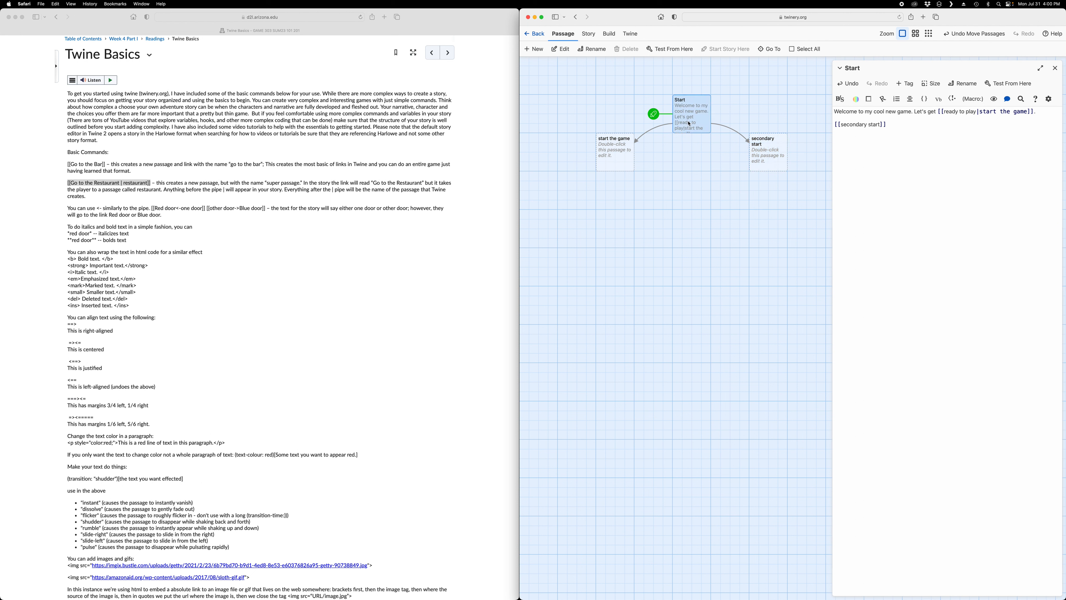
{"action": "left_click", "coordinate": [665, 53]}
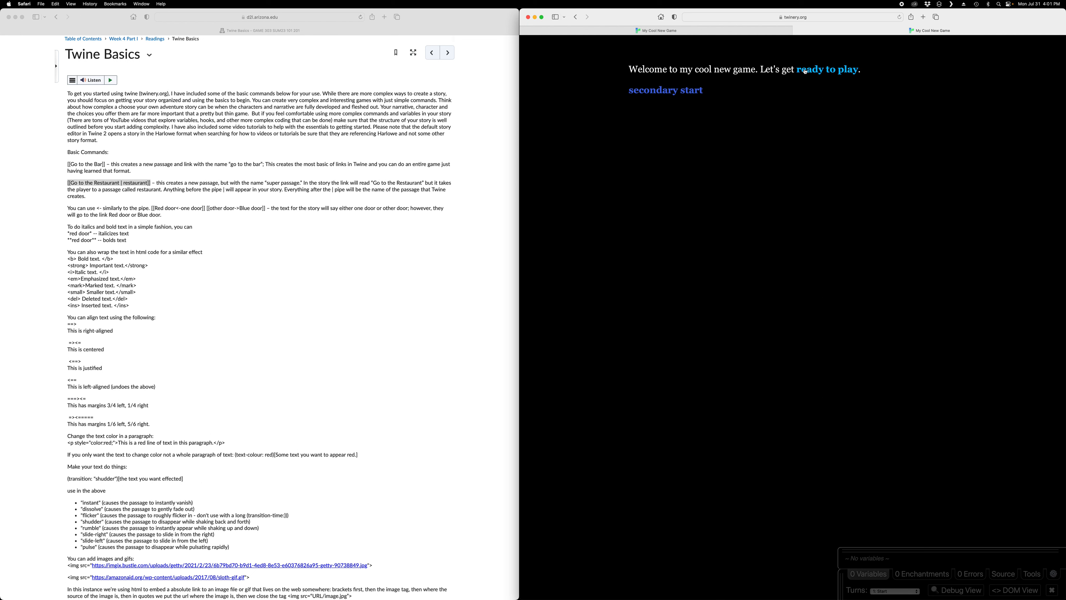
Step: Compare the ready to play and secondary start links in the test play with their code in the Start passage
{"action": "left_click", "coordinate": [716, 32]}
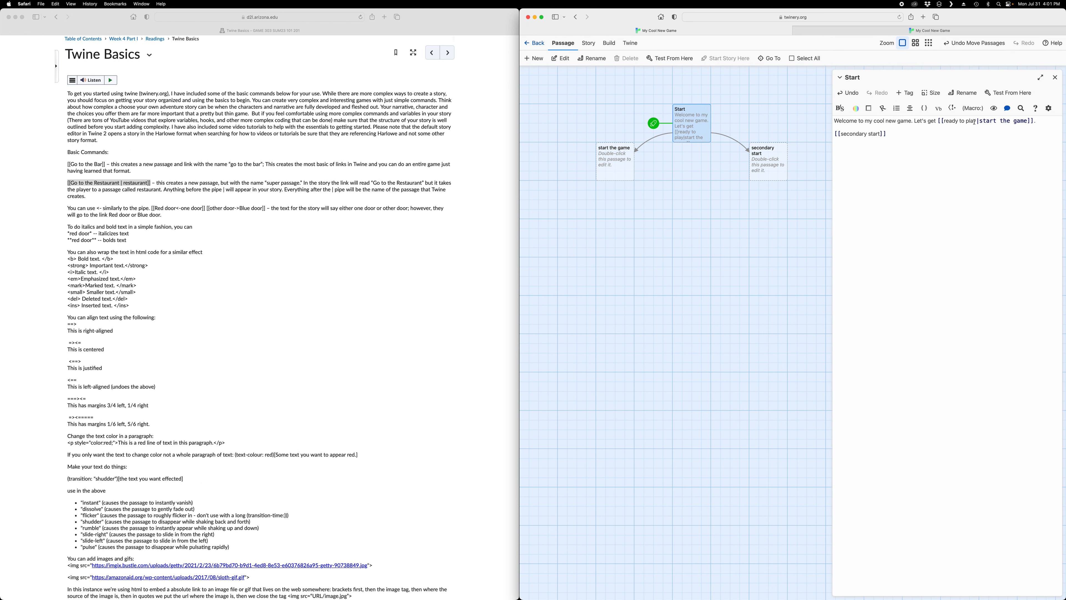
{"action": "left_click", "coordinate": [903, 30]}
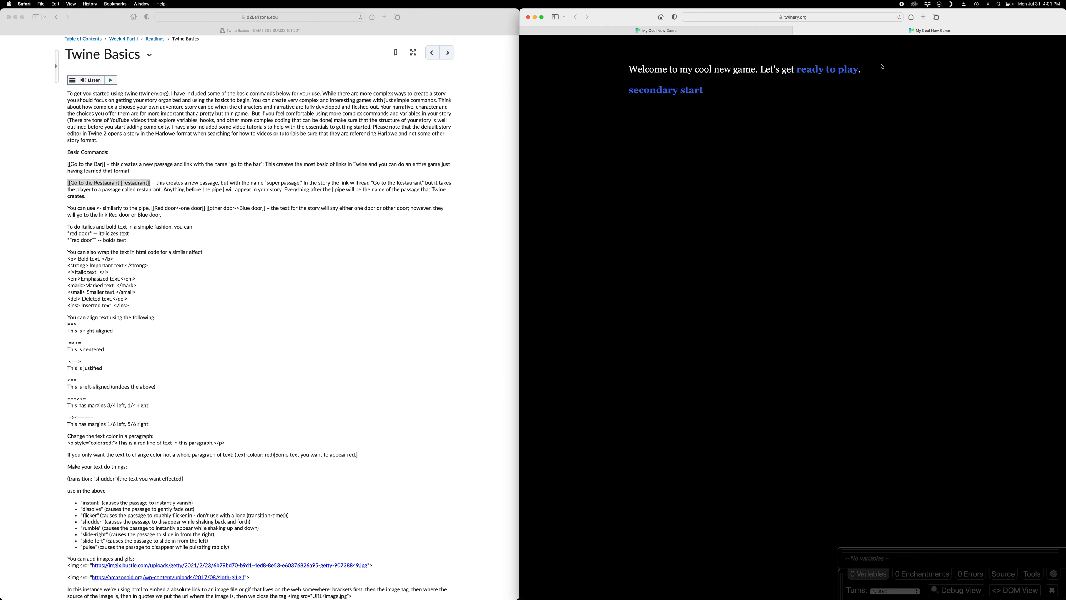
{"action": "left_click", "coordinate": [740, 32]}
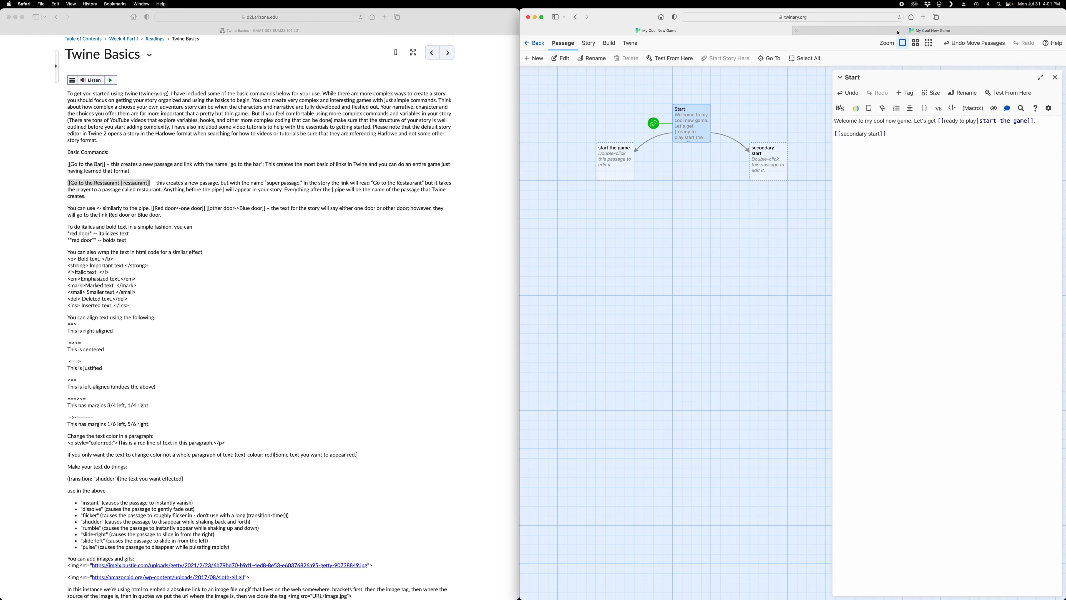
{"action": "left_click", "coordinate": [865, 34]}
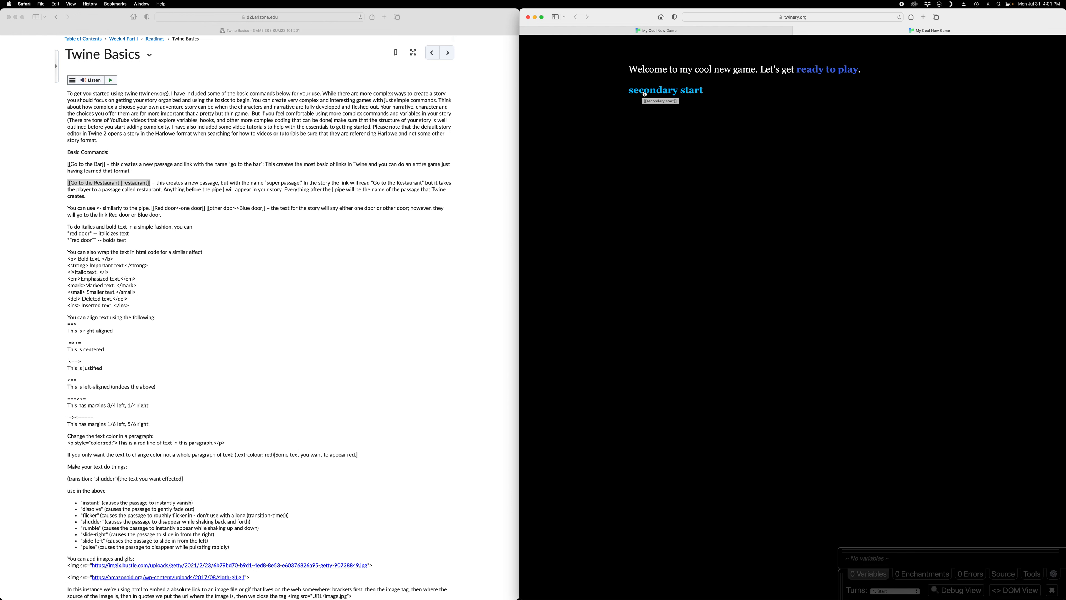
{"action": "left_click", "coordinate": [749, 31]}
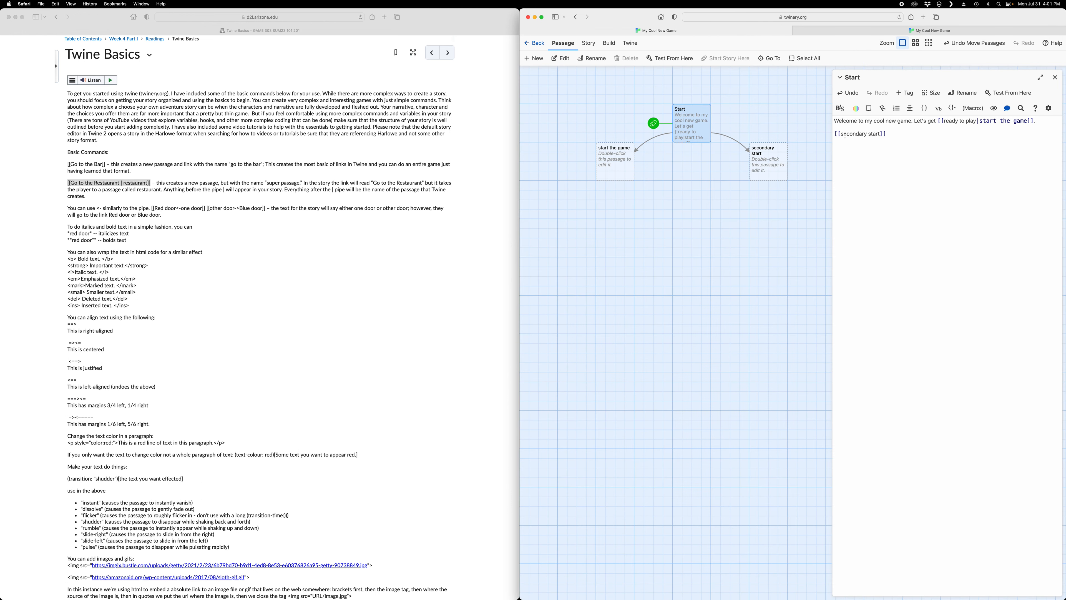
Step: Remove the [[secondary start]] link from Start along with its empty linked passage
{"action": "mouse_move", "coordinate": [762, 162]}
{"action": "left_mouse_down"}
{"action": "mouse_move", "coordinate": [746, 203]}
{"action": "mouse_move", "coordinate": [754, 164]}
{"action": "mouse_move", "coordinate": [770, 166]}
{"action": "left_mouse_up"}
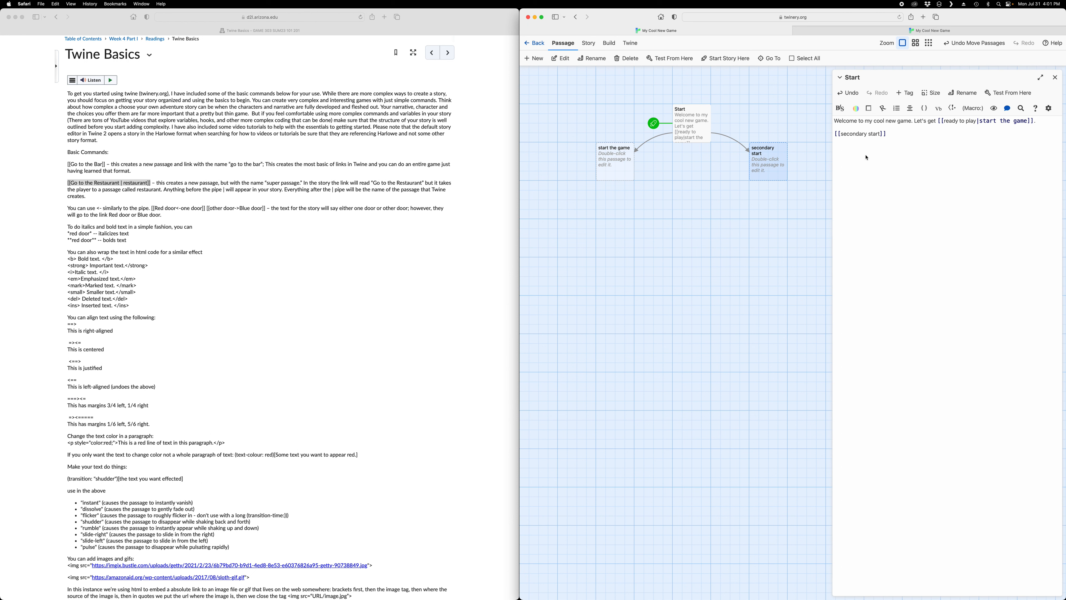
{"action": "left_click_drag", "start_coordinate": [887, 134], "coordinate": [833, 139]}
{"action": "key", "text": "BackSpace"}
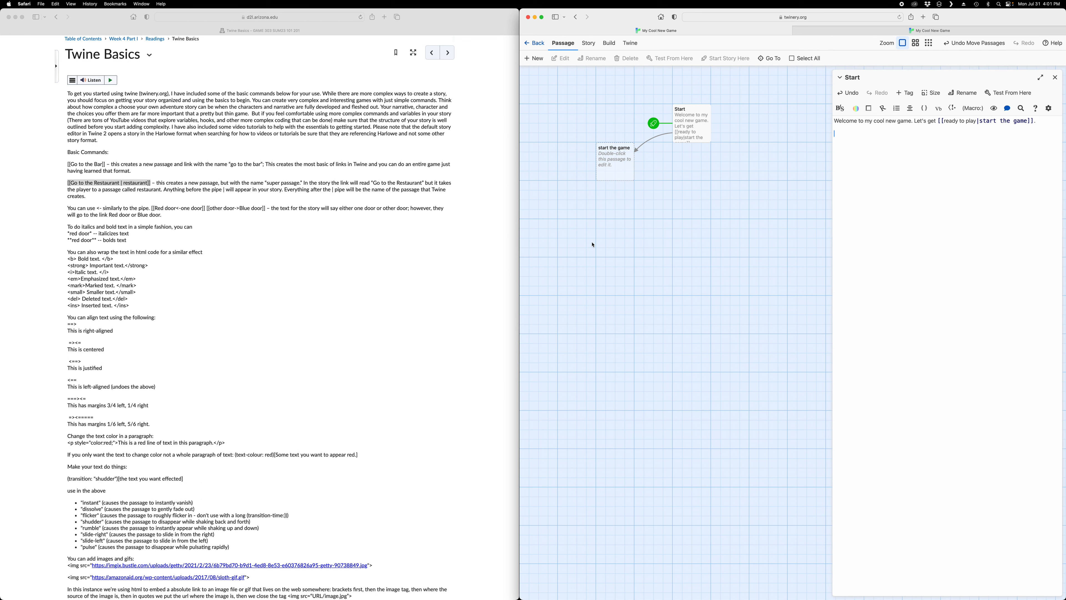
Step: Write in start the game: "You bolt up from sleep, not totaly sure where or who you are. The room seems vaguely familiar but...."
{"action": "double_click", "coordinate": [614, 166]}
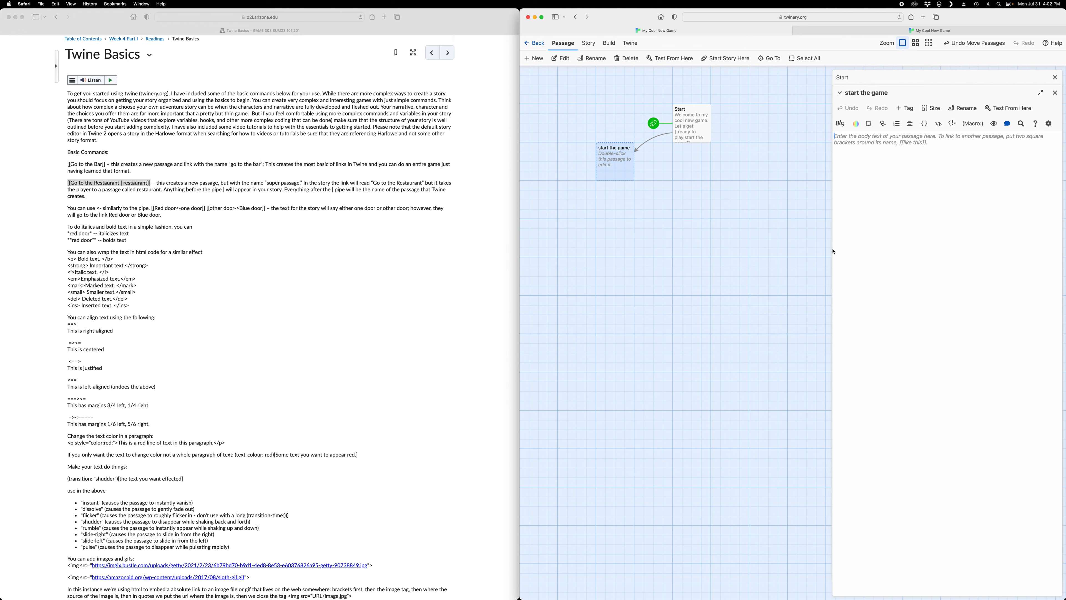
{"action": "type", "text": "You "}
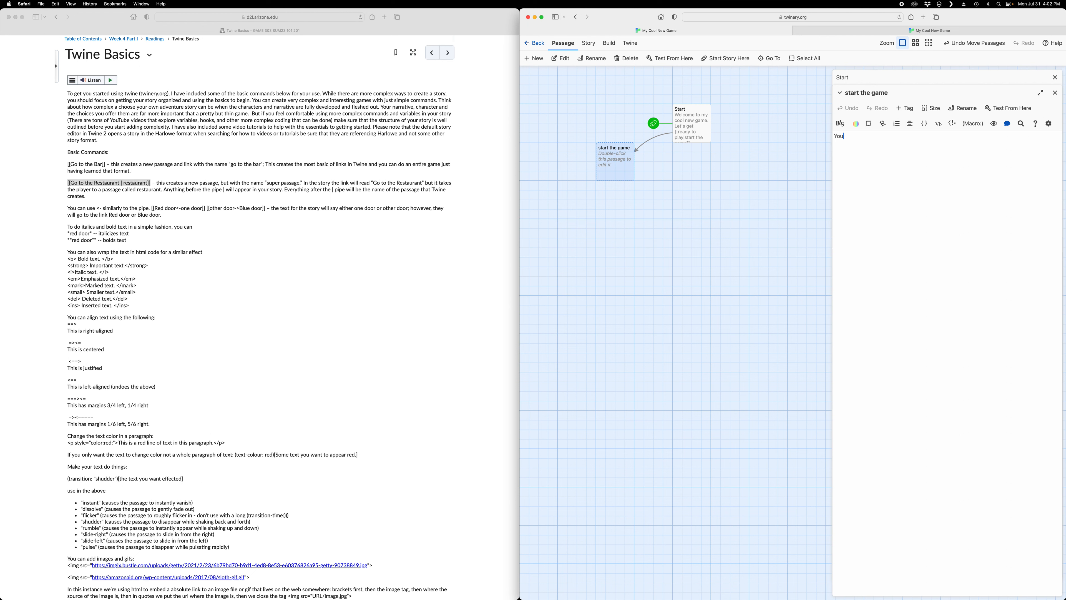
{"action": "type", "text": "bolt up from sleep, not totaly sure where "}
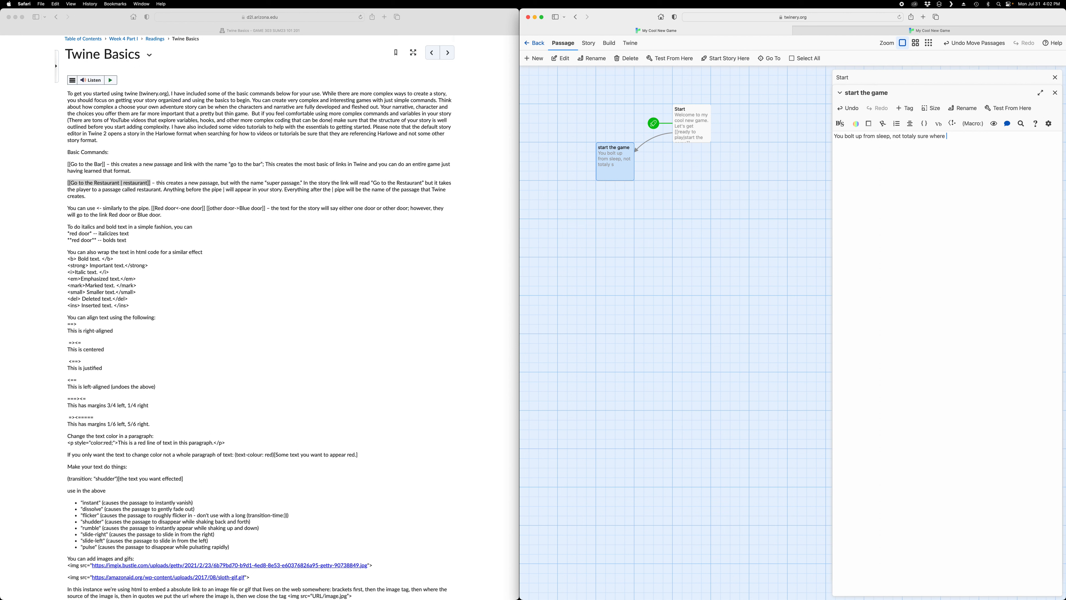
{"action": "type", "text": "or who"}
{"action": "type", "text": " you are"}
{"action": "type", "text": ". The roo"}
{"action": "type", "text": "ms"}
{"action": "type", "text": "seems"}
{"action": "type", "text": " vague"}
{"action": "type", "text": "ly famili"}
{"action": "key", "text": "BackSpace"}
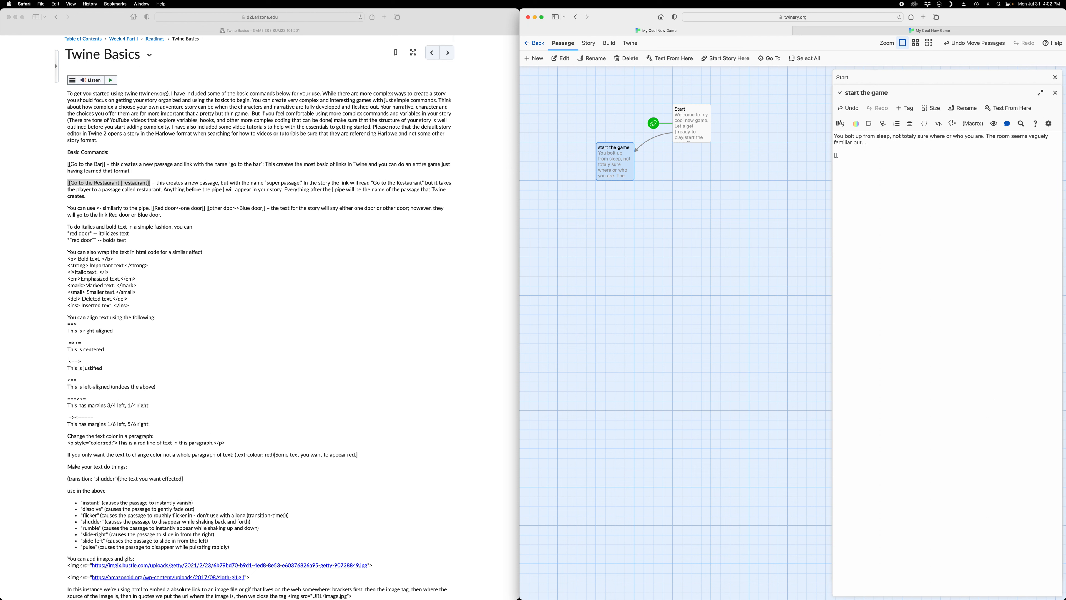
Step: Add the links [[look around the room]] and [[look at yourslef]] on separate lines below the opening text of start the game
{"action": "type", "text": "round the room]]"}
{"action": "key", "text": "Return"}
{"action": "type", "text": "[[look at yourslef"}
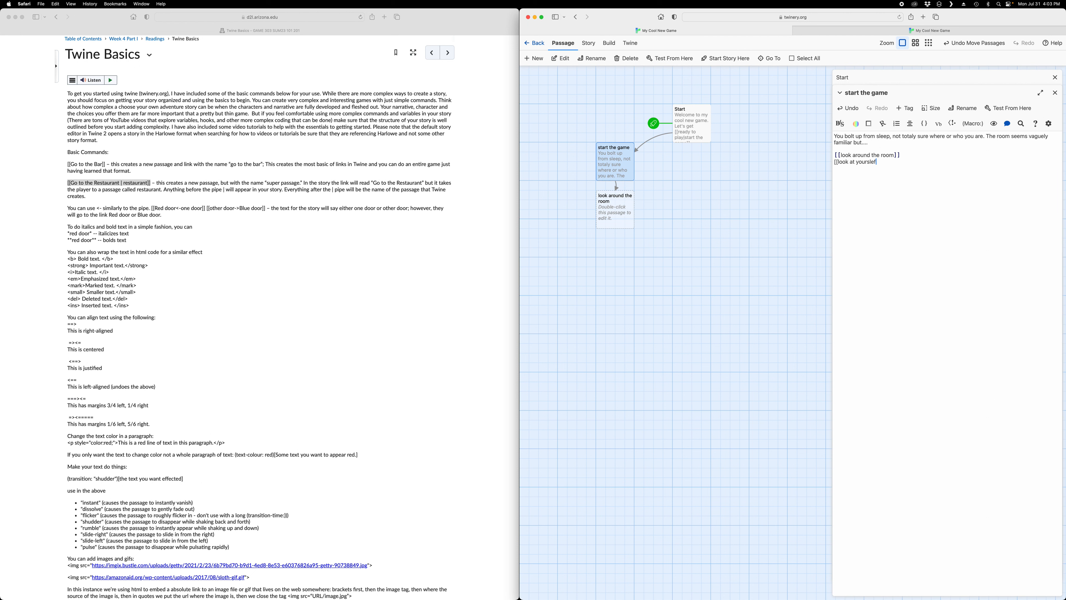
{"action": "type", "text": "]]"}
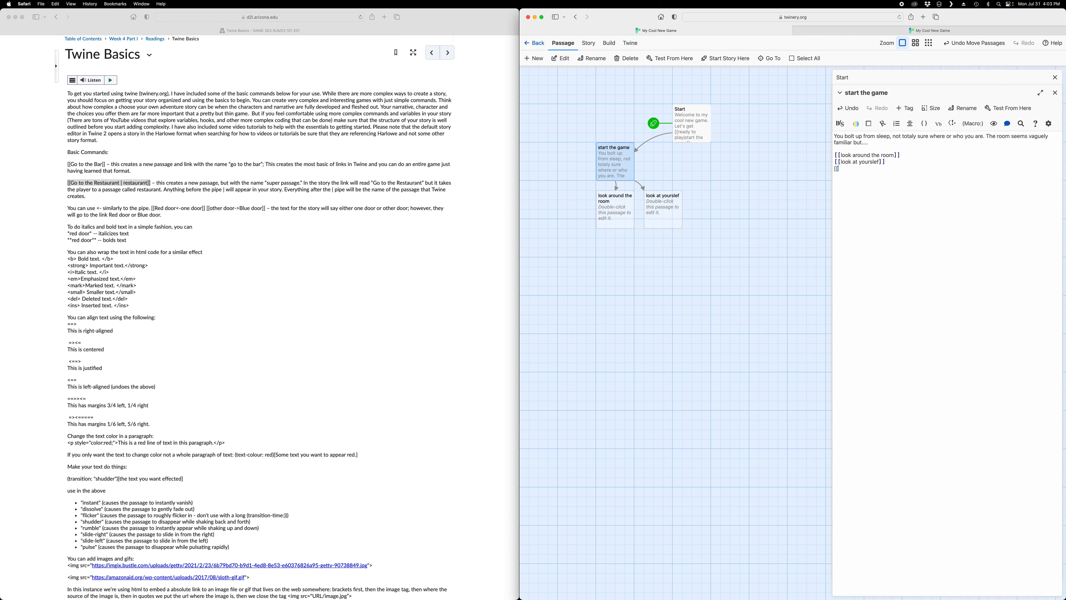
Step: Add a third link, [[is there a person in a chair over there?]], on its own line in start the game
{"action": "type", "text": "[[is ther"}
{"action": "key", "text": "BackSpace"}
{"action": "key", "text": "BackSpace"}
{"action": "key", "text": "BackSpace"}
{"action": "key", "text": "BackSpace"}
{"action": "type", "text": "s there a person in a chair ovdr there?]]"}
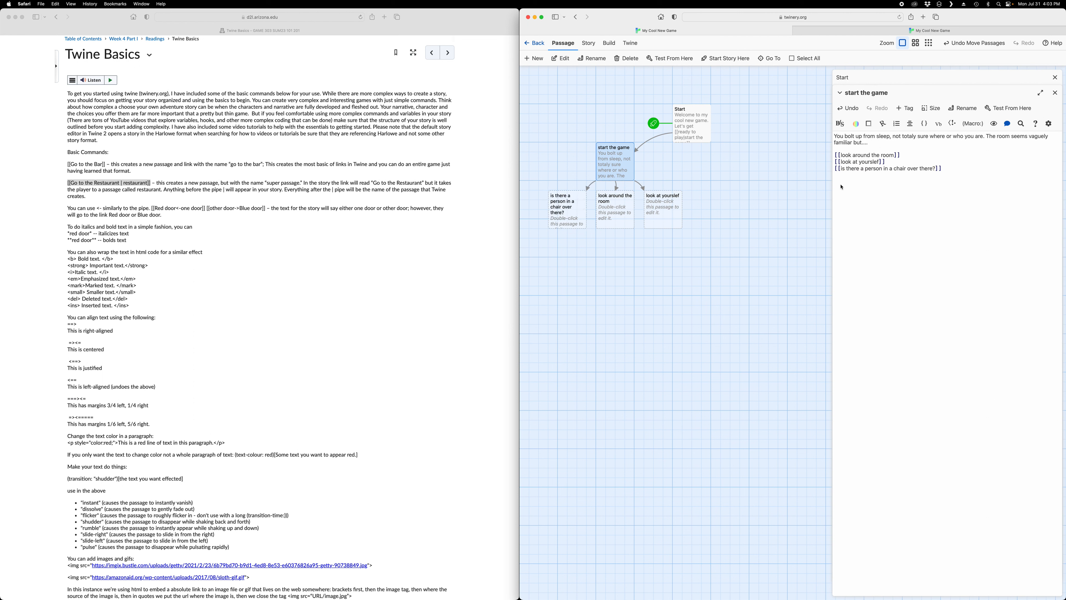
Step: Correct the misspelled word in the second link of start the game so it reads [[look at yourself]]
{"action": "left_click", "coordinate": [877, 163]}
{"action": "key", "text": "BackSpace"}
{"action": "key", "text": "BackSpace"}
{"action": "type", "text": "e"}
{"action": "key", "text": "BackSpace"}
{"action": "type", "text": "e"}
{"action": "key", "text": "BackSpace"}
{"action": "key", "text": "BackSpace"}
{"action": "type", "text": "el"}
{"action": "left_click", "coordinate": [933, 169]}
Step: Spread the three linked passages around start the game: the chair question lower left, look around the room below, look at yourself lower right
{"action": "left_click_drag", "start_coordinate": [561, 216], "coordinate": [534, 208]}
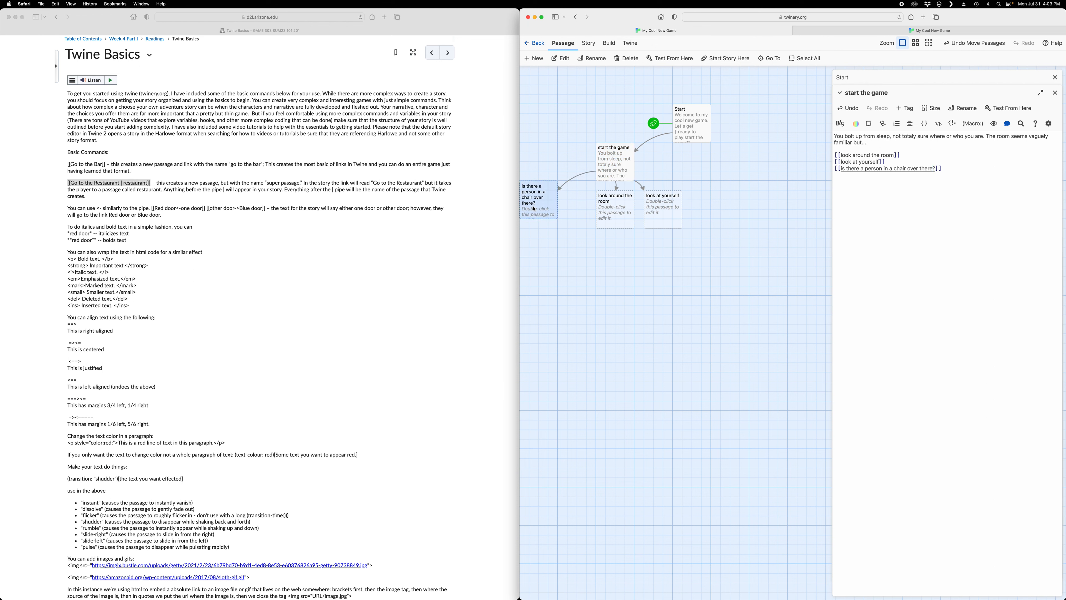
{"action": "left_click_drag", "start_coordinate": [603, 206], "coordinate": [609, 236]}
{"action": "left_click_drag", "start_coordinate": [652, 202], "coordinate": [680, 192]}
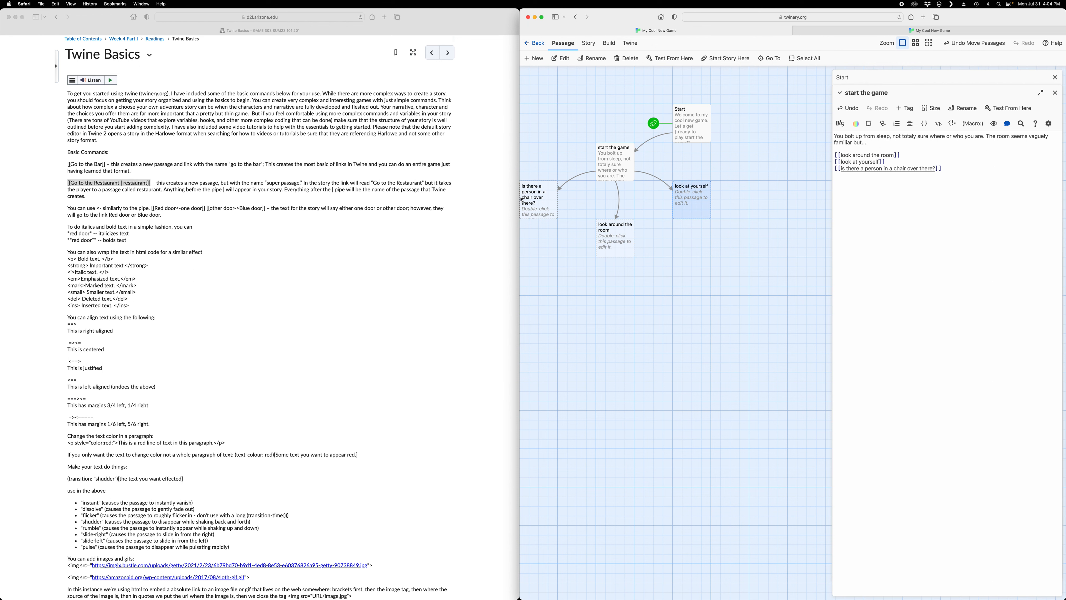
Step: Write in the chair question passage: "A dark and cloaked figure seems to be sitting in the chair across from your bed."
{"action": "double_click", "coordinate": [533, 203]}
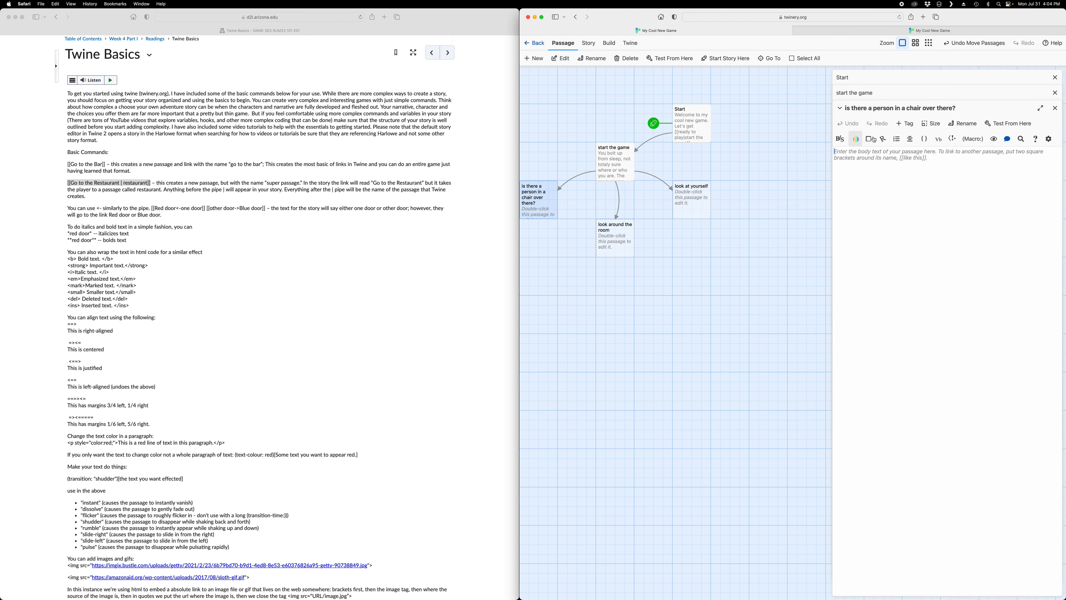
{"action": "type", "text": "A"}
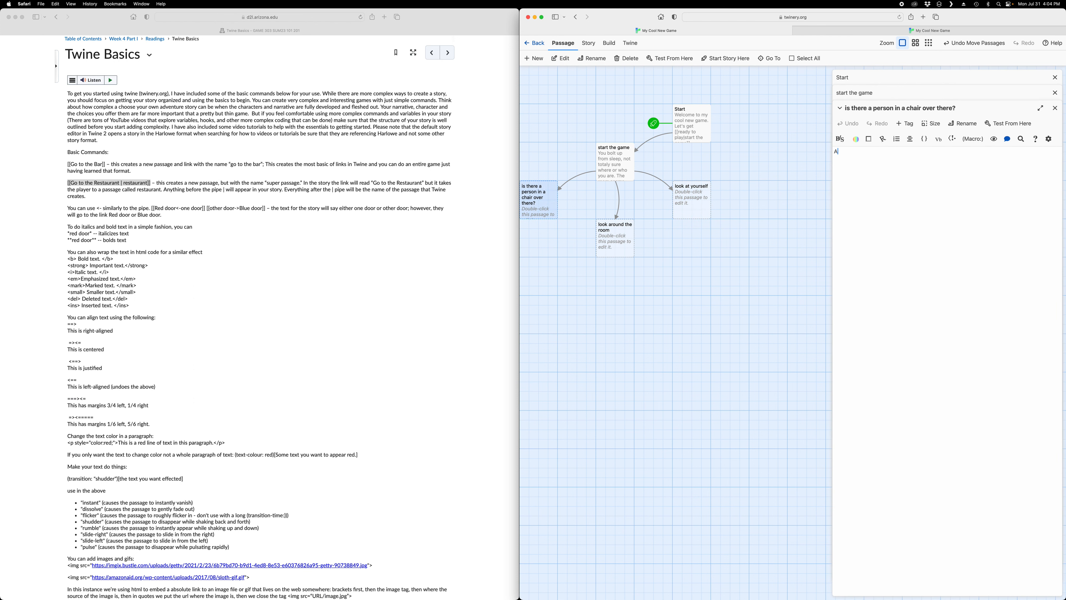
{"action": "type", "text": " dark and cloac"}
{"action": "key", "text": "BackSpace"}
{"action": "key", "text": "BackSpace"}
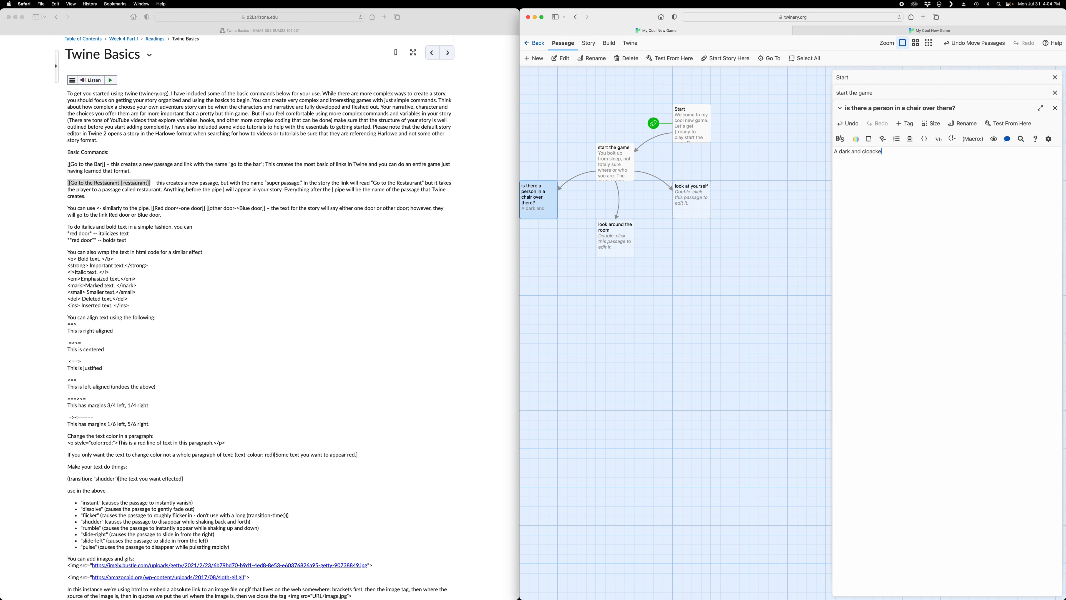
{"action": "key", "text": "BackSpace"}
{"action": "key", "text": "BackSpace"}
{"action": "type", "text": "ked figure seems to be sitting in the chair acr"}
{"action": "type", "text": "oss from your bed."}
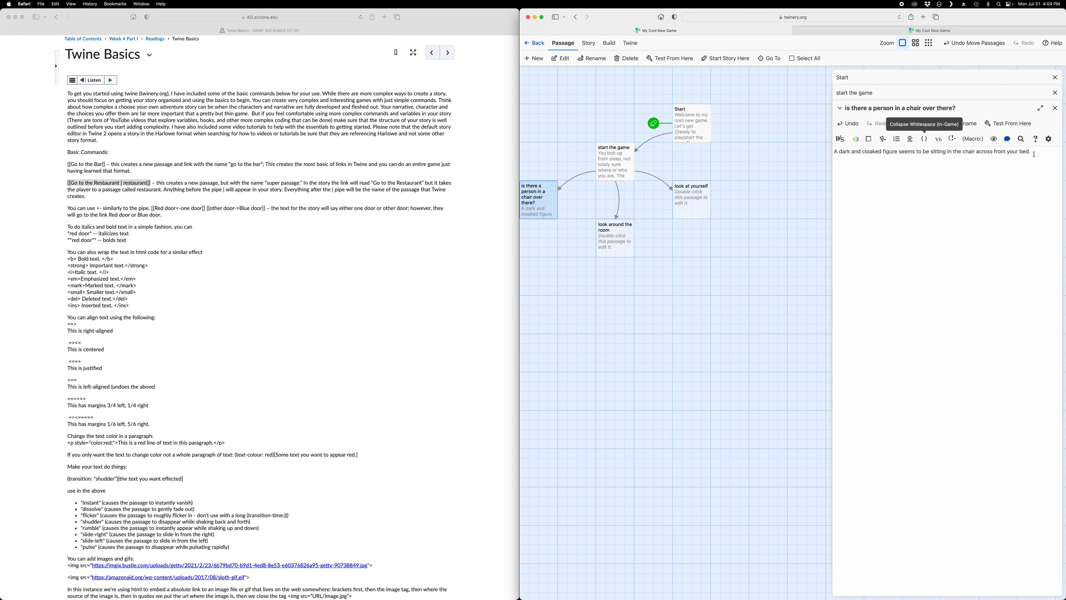
Step: Continue the passage with "Your eyes adjust and you can just make out its [[features|person in chair]]"
{"action": "type", "text": "Your eyes adjust and you can just make out the features"}
{"action": "double_click", "coordinate": [920, 157]}
{"action": "key", "text": "BackSpace"}
{"action": "type", "text": "its features"}
{"action": "key", "text": "Right"}
{"action": "type", "text": "[["}
{"action": "type", "text": "|person in chair]]"}
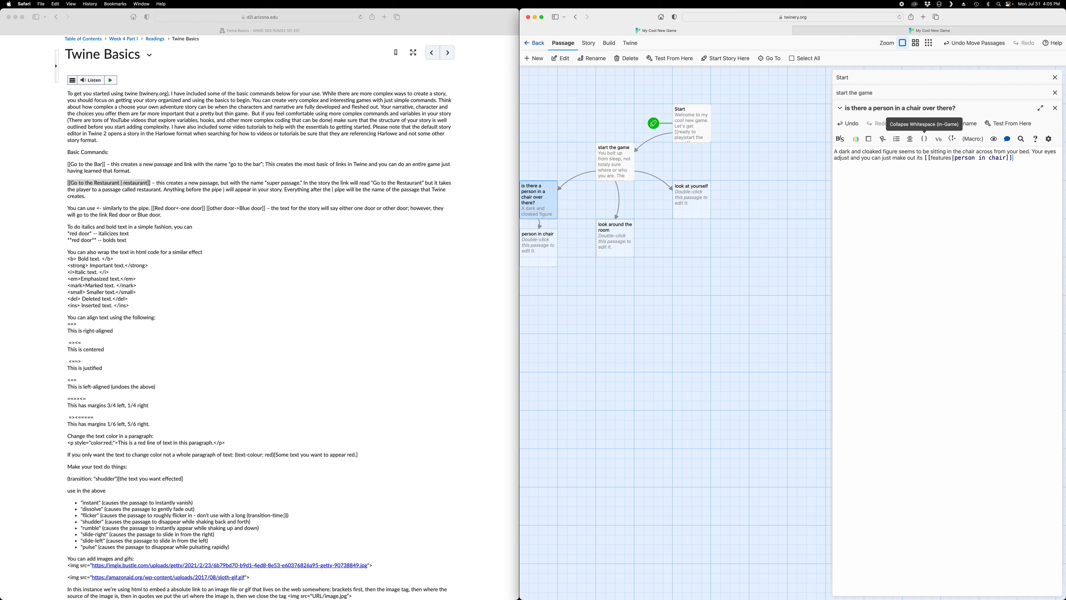
Step: End the features sentence with a period and add "But you're still unsure where you are or who you are."
{"action": "type", "text": ". B"}
{"action": "key", "text": "BackSpace"}
{"action": "type", "text": "But you'"}
{"action": "type", "text": "re still un"}
{"action": "type", "text": "s"}
{"action": "type", "text": "ure "}
{"action": "type", "text": "where you "}
{"action": "type", "text": "are or"}
{"action": "type", "text": " who"}
{"action": "type", "text": " you are"}
Step: Add the links [[look at yourself]], [[look around the room]] and [[get out of bed]] on separate lines below the chair question passage's text
{"action": "type", "text": "l"}
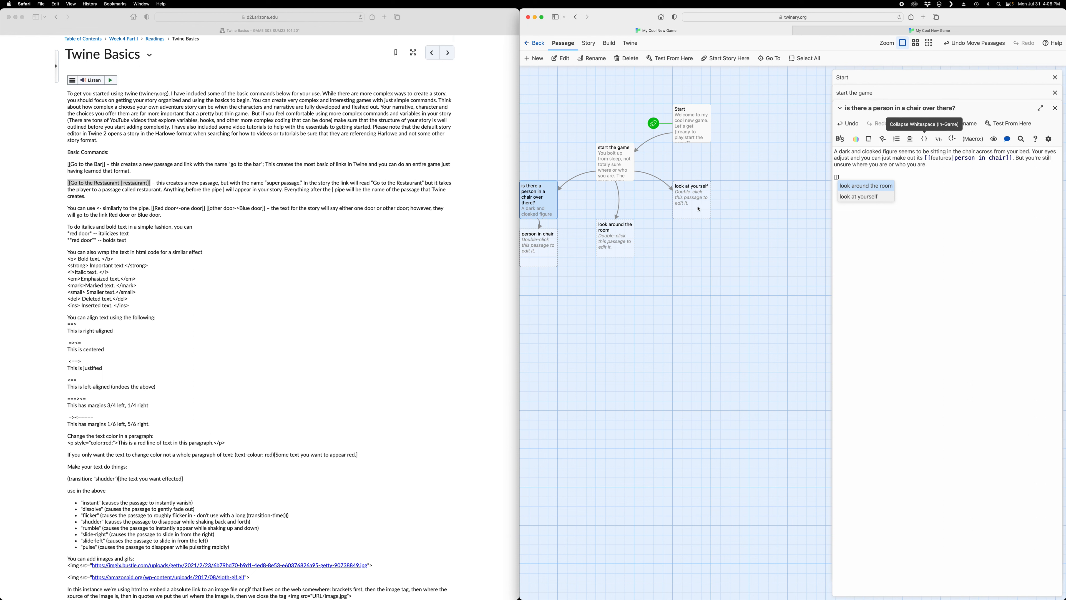
{"action": "left_click", "coordinate": [850, 200]}
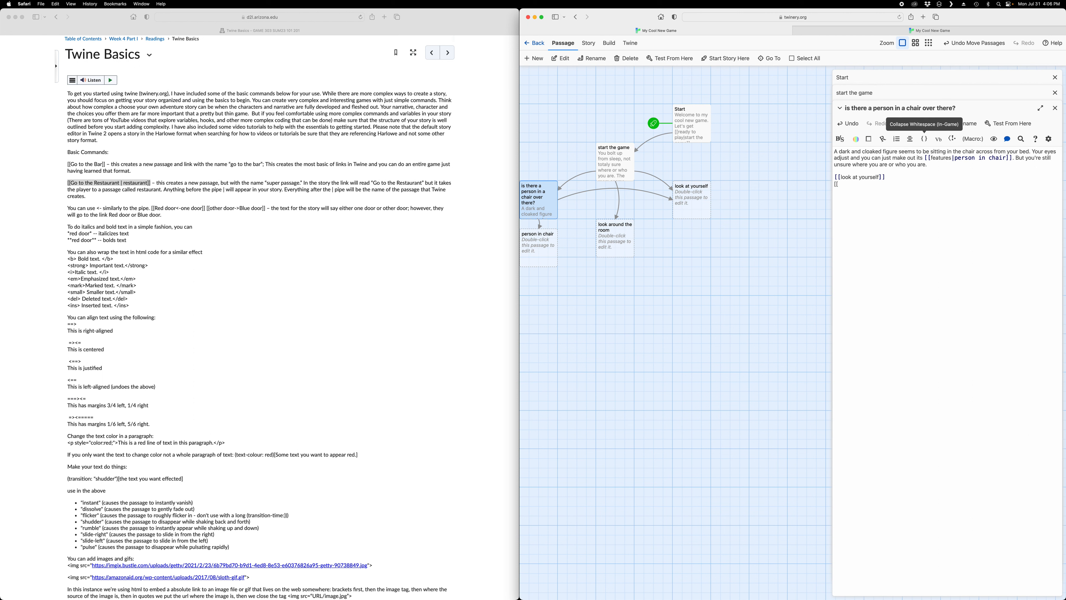
{"action": "type", "text": "l"}
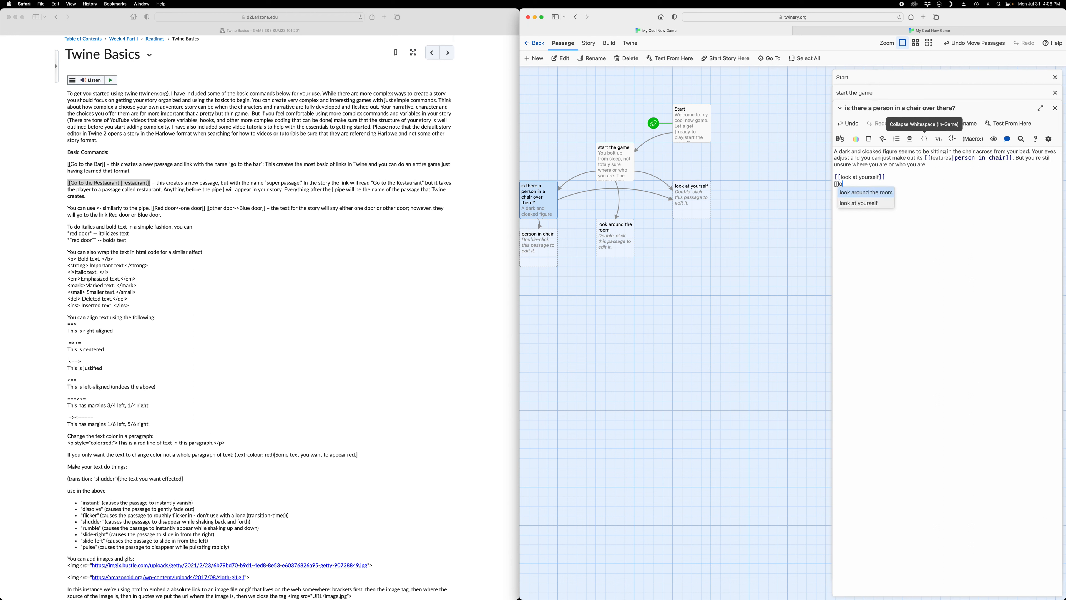
{"action": "type", "text": "o"}
{"action": "left_click", "coordinate": [884, 198]}
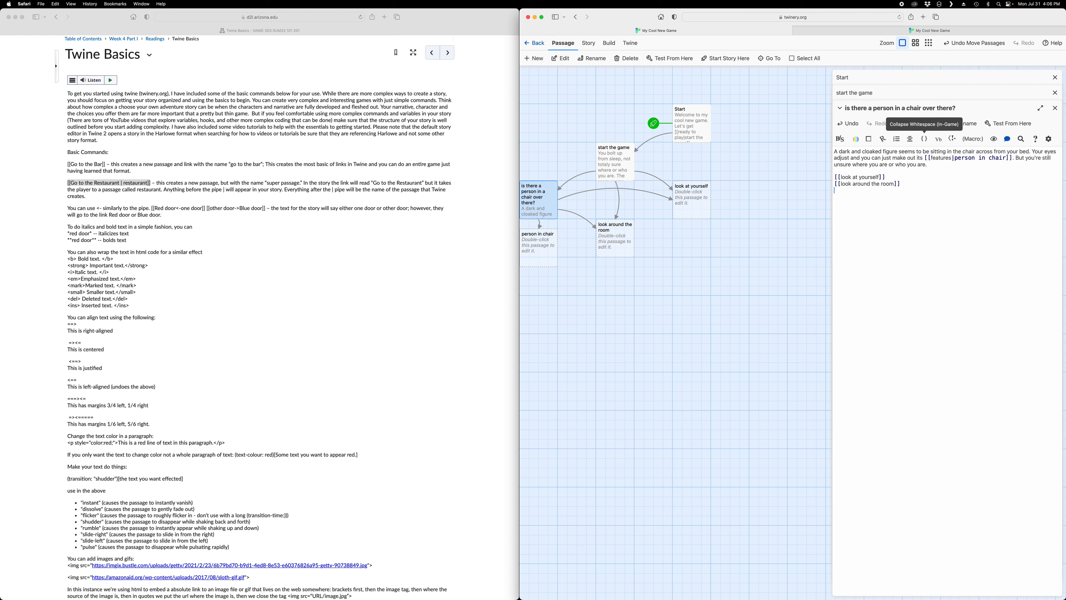
{"action": "type", "text": "get out of bed]]"}
Step: Rearrange the map: person in chair to the lower right of the chair question, look around the room and look at yourself farther right
{"action": "left_click_drag", "start_coordinate": [617, 249], "coordinate": [665, 289]}
{"action": "left_click", "coordinate": [555, 254]}
{"action": "left_click_drag", "start_coordinate": [555, 254], "coordinate": [591, 284]}
{"action": "left_click_drag", "start_coordinate": [684, 197], "coordinate": [723, 198]}
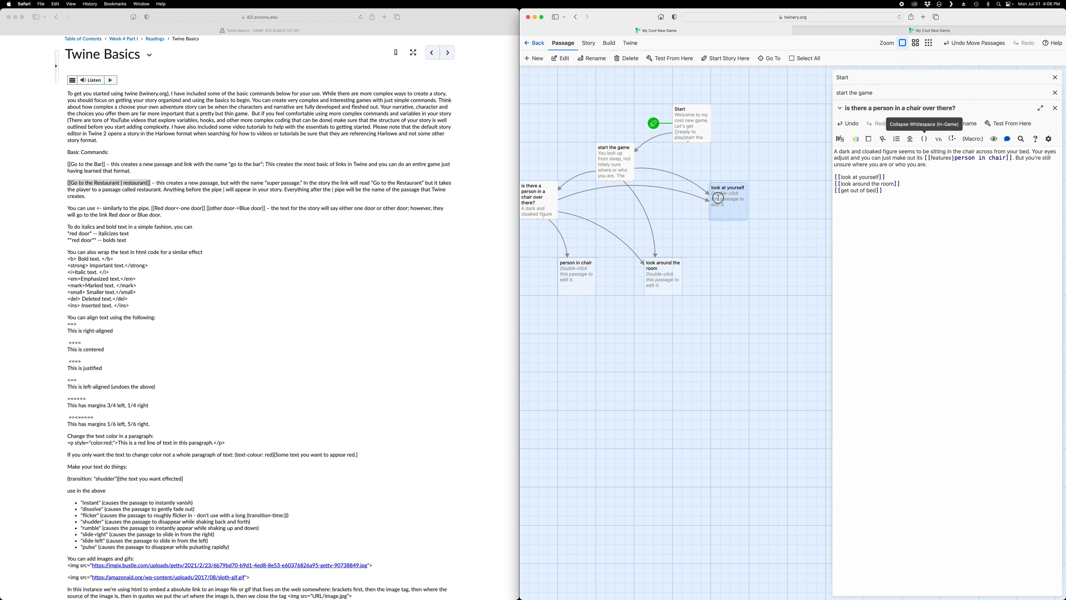
{"action": "left_click_drag", "start_coordinate": [674, 268], "coordinate": [664, 231]}
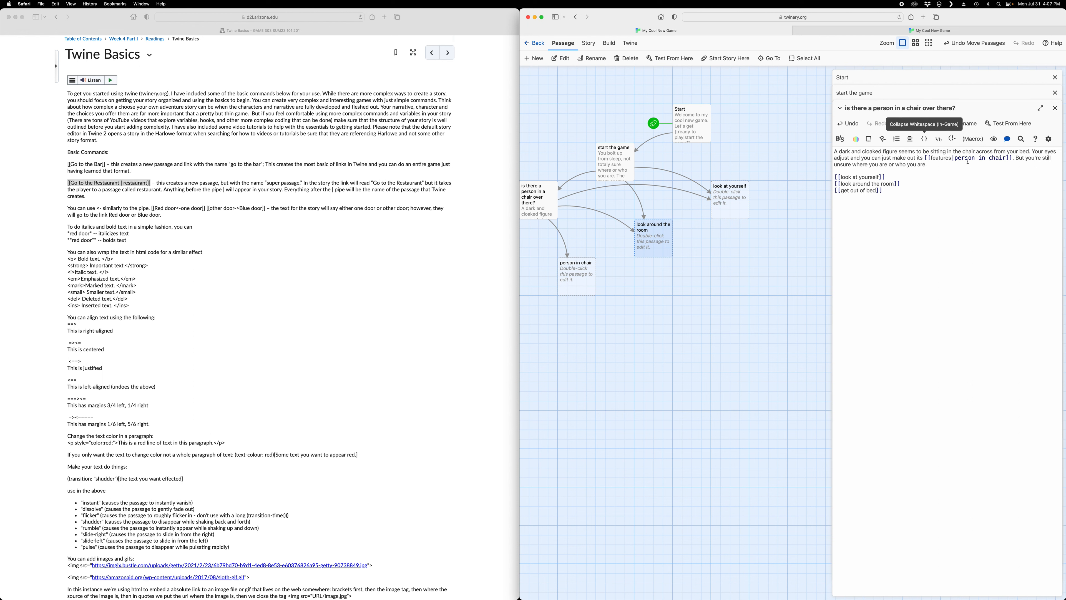
Step: Write in person in chair: "You wipe the sleep from your eyes and realize that its not a person just your clothes draped acrossed the chair."
{"action": "double_click", "coordinate": [570, 280]}
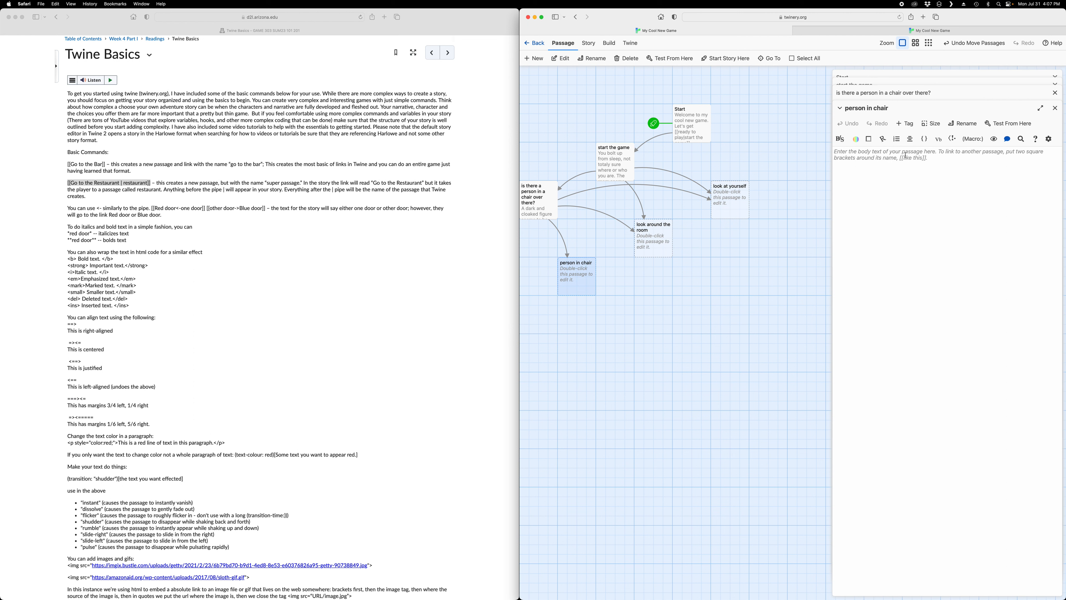
{"action": "type", "text": "You w"}
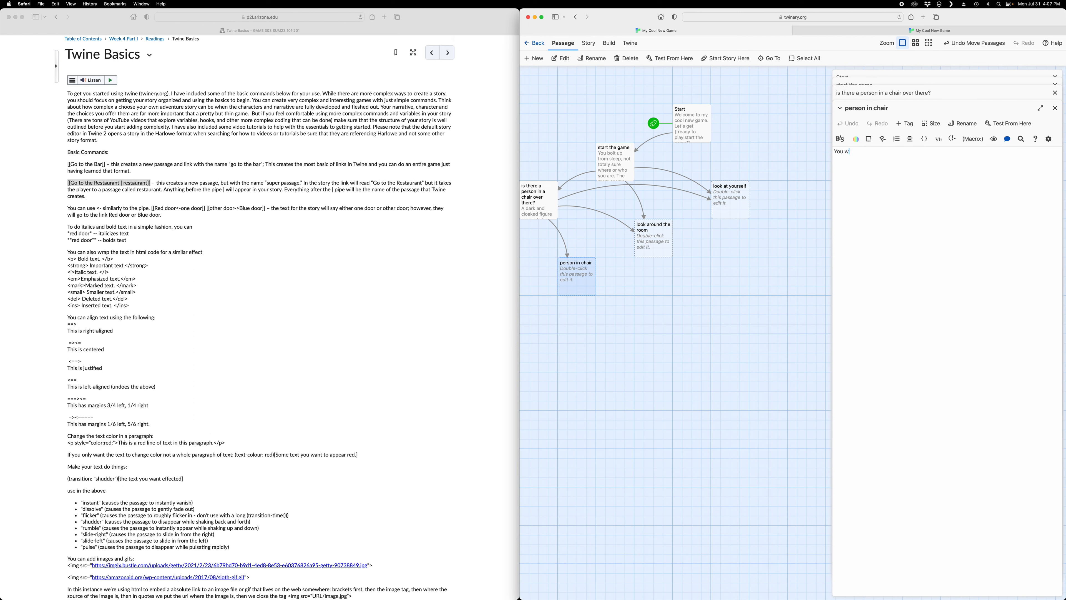
{"action": "type", "text": "ipe the sleep from your eyes and r"}
{"action": "key", "text": "BackSpace"}
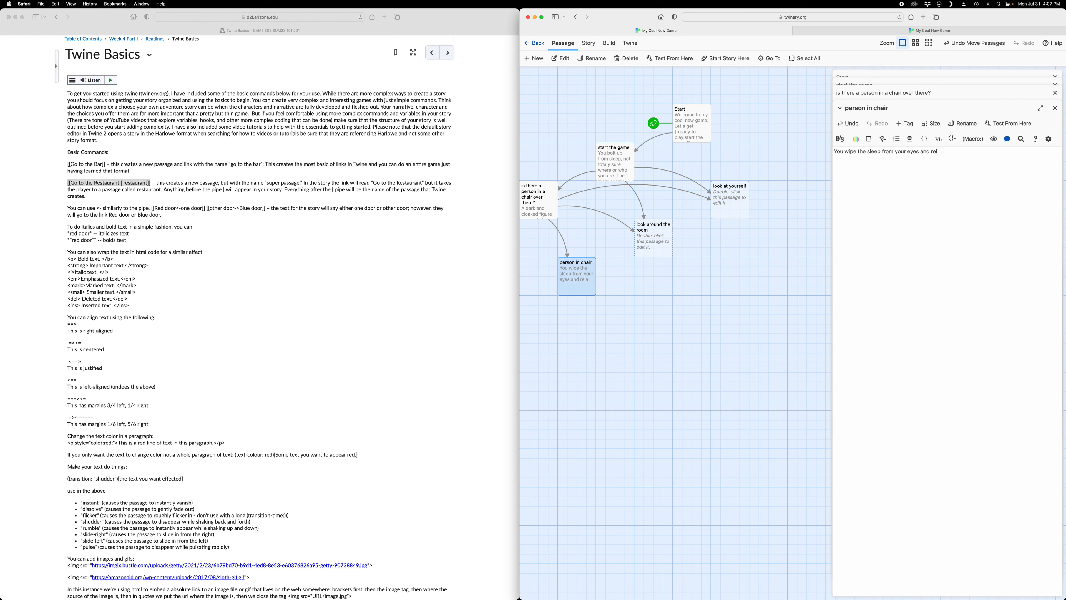
{"action": "key", "text": "BackSpace"}
{"action": "type", "text": "alize that"}
{"action": "type", "text": "t a person just your clothes draped"}
{"action": "key", "text": "BackSpace"}
{"action": "key", "text": "BackSpace"}
{"action": "key", "text": "BackSpace"}
{"action": "type", "text": "rossed the chair. You "}
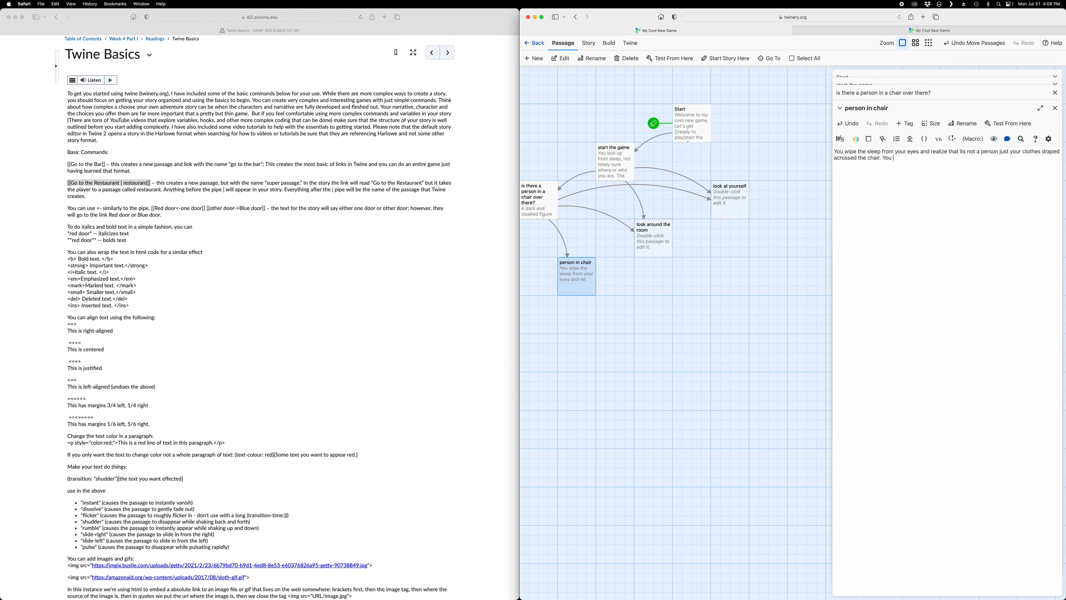
Step: Continue person in chair with "You recognize your [[sweatshirt]] and you see", linking the word sweatshirt to its own passage
{"action": "type", "text": "recognize your sweatshirt]]"}
{"action": "left_click", "coordinate": [932, 167]}
{"action": "type", "text": "[[sweatshirt"}
{"action": "left_click", "coordinate": [970, 159]}
{"action": "type", "text": "an"}
{"action": "type", "text": "d you see "}
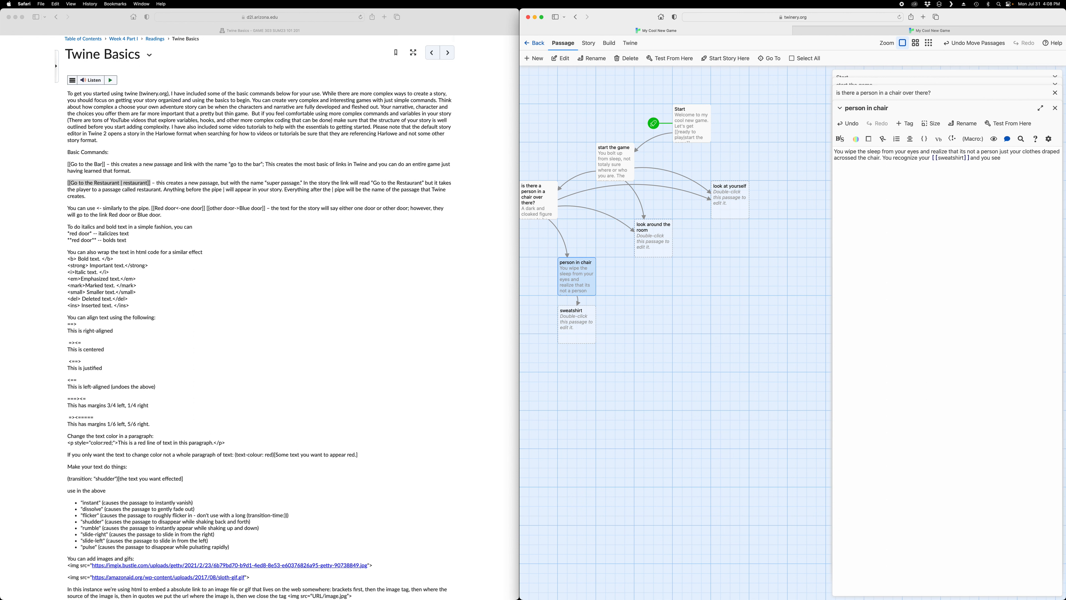
Step: Finish the clothes sentence with "you [[pants]].", making pants a link to its own passage
{"action": "type", "text": "you pa"}
{"action": "type", "text": "nts\\]"}
{"action": "type", "text": "[["}
{"action": "left_click", "coordinate": [1043, 188]}
{"action": "key", "text": "BackSpace"}
{"action": "type", "text": "]"}
Step: Add the line "You still don't know [[who you are|look at yourself]]" below the clothes description in person in chair
{"action": "type", "text": "ou stil"}
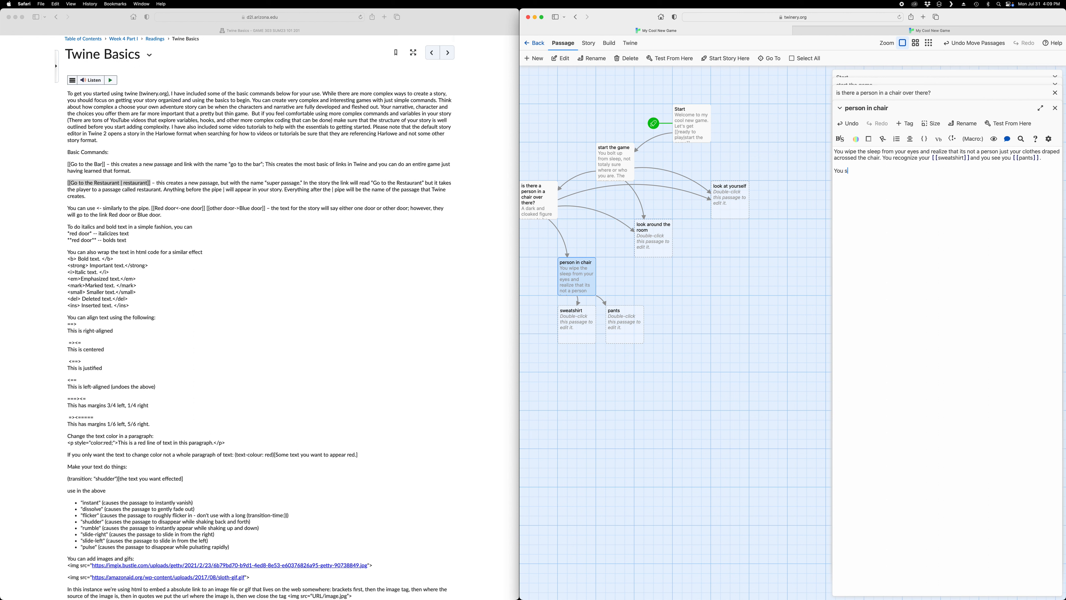
{"action": "type", "text": "l don't"}
{"action": "type", "text": " know who "}
{"action": "type", "text": "you are"}
{"action": "left_click", "coordinate": [884, 171]}
{"action": "type", "text": "[["}
{"action": "left_click", "coordinate": [921, 171]}
{"action": "key", "text": "BackSpace"}
{"action": "type", "text": "|look at yourself]]"}
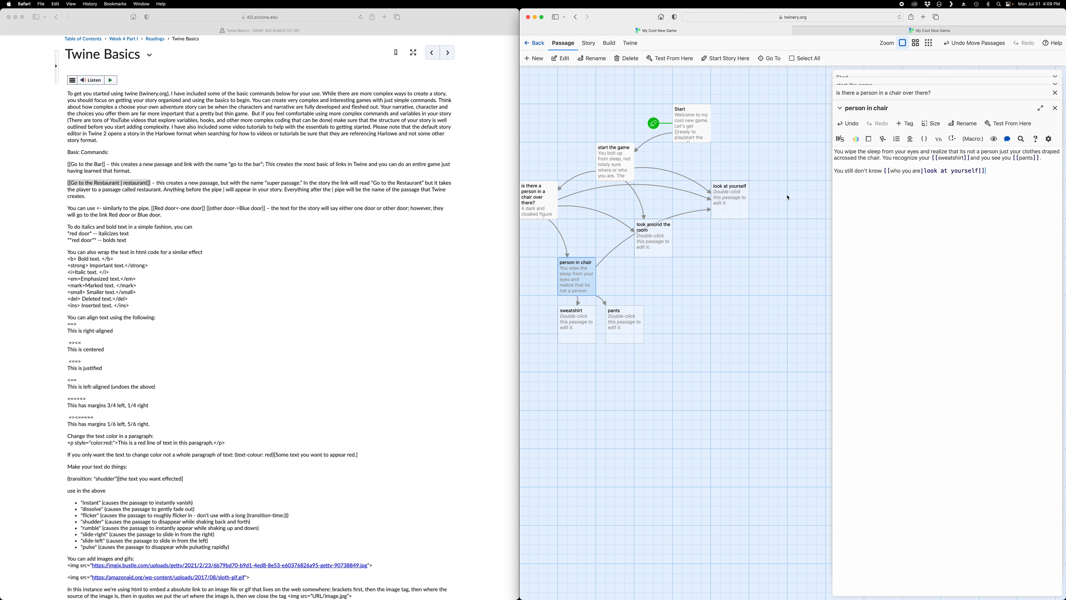
Step: Extend the last line of person in chair with "or [[where you are|look around the room]]"
{"action": "type", "text": "or"}
{"action": "type", "text": "where you are"}
{"action": "left_click", "coordinate": [992, 171]}
{"action": "type", "text": "[["}
{"action": "type", "text": "look around the room]]"}
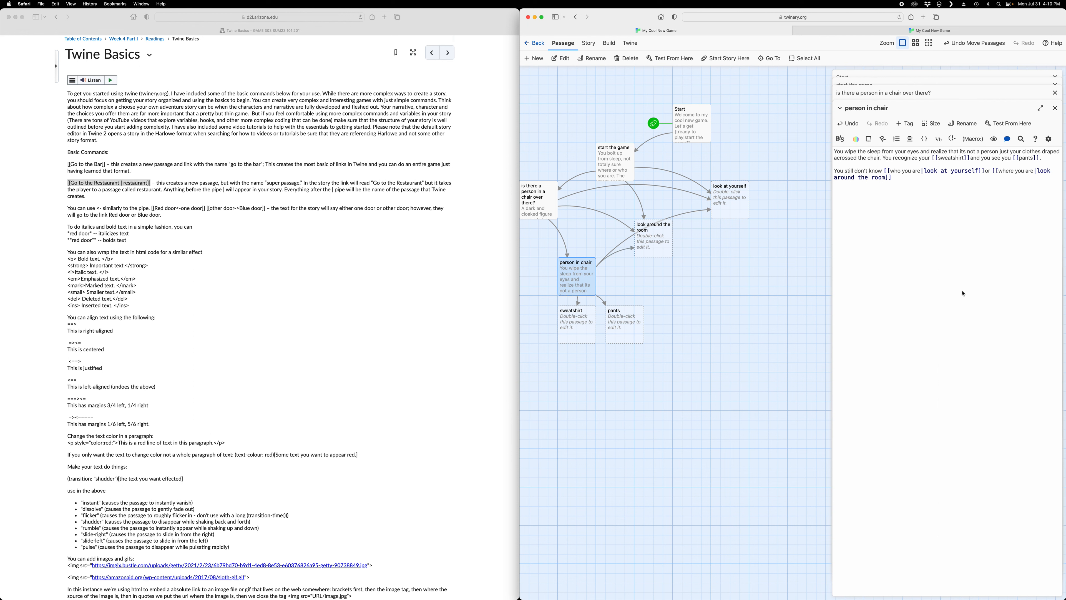
Step: Shift the person in chair passage away from its clothes passages and write "The sweatshirt is very familiar and looks comfortable." in the sweatshirt passage
{"action": "left_click_drag", "start_coordinate": [574, 275], "coordinate": [546, 266]}
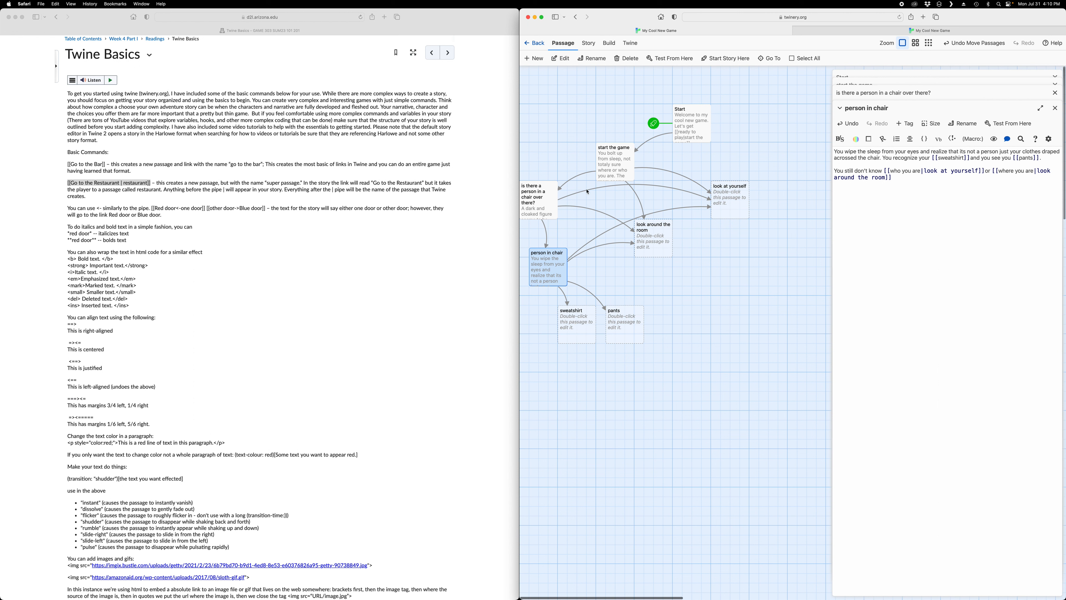
{"action": "double_click", "coordinate": [594, 326]}
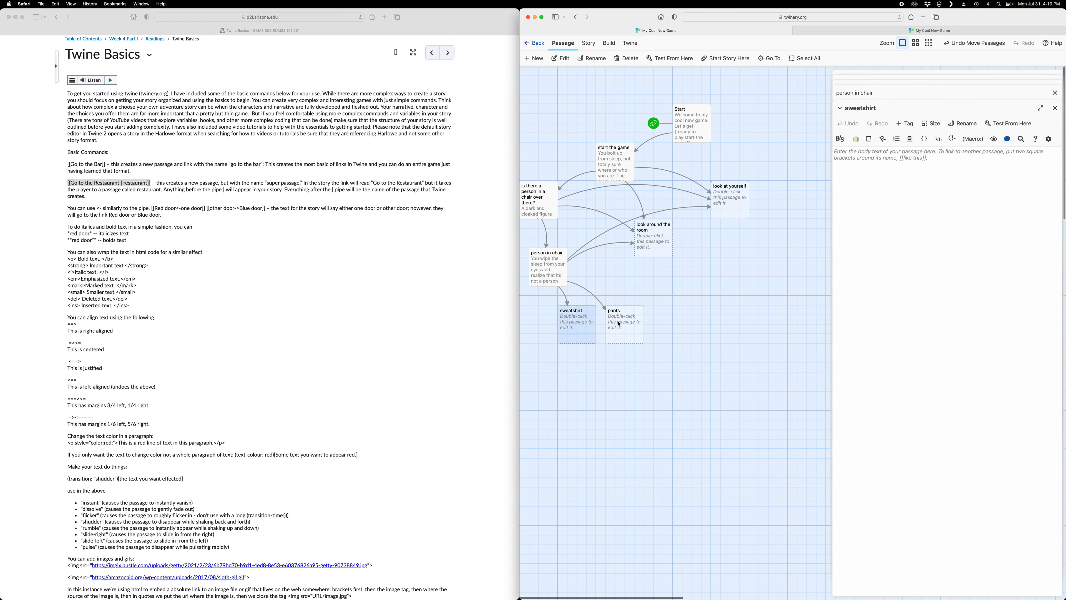
{"action": "type", "text": "The "}
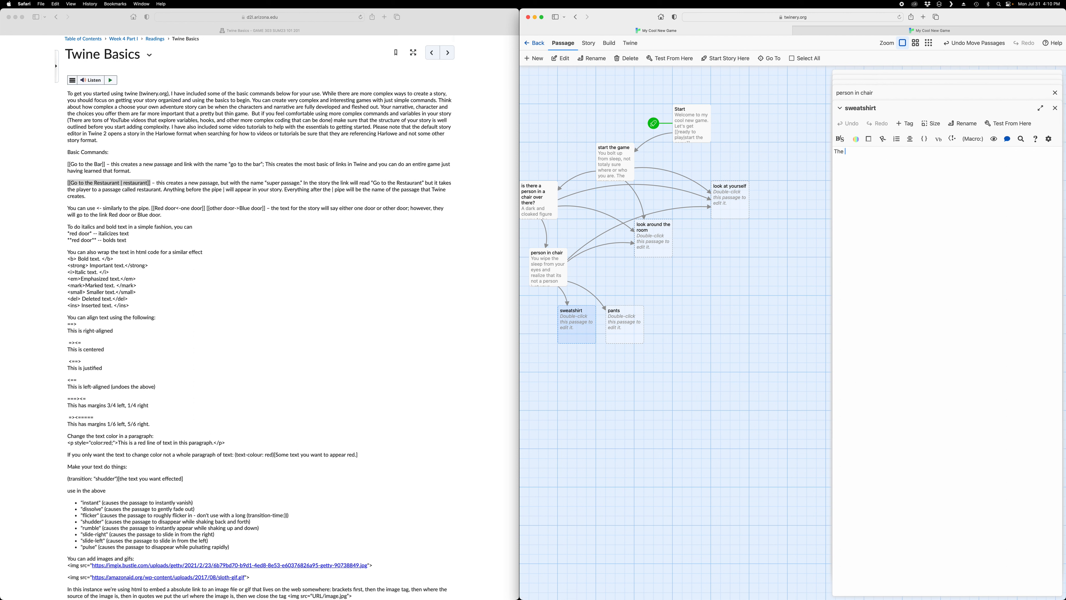
{"action": "type", "text": "sw"}
{"action": "type", "text": "eatshi"}
{"action": "type", "text": "rt is very "}
{"action": "type", "text": "fam"}
{"action": "type", "text": "ilar and looks co"}
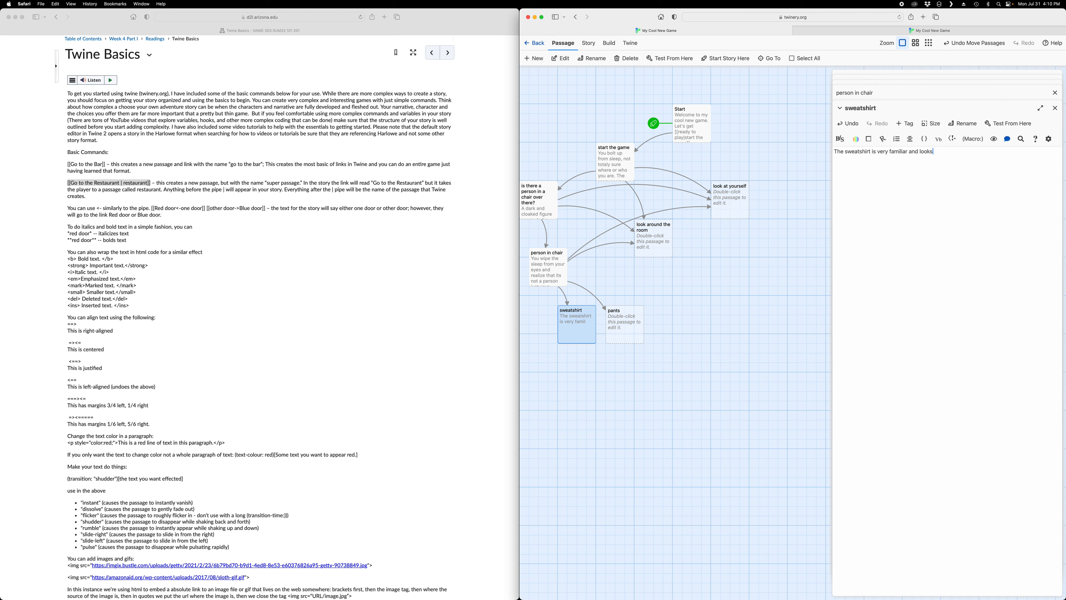
{"action": "type", "text": "mp"}
{"action": "key", "text": "BackSpace"}
{"action": "type", "text": "fortable."}
Step: Add the piped link "[[return|person in chair]]" on its own line below the sweatshirt description
{"action": "key", "text": "Return"}
{"action": "type", "text": "[[re"}
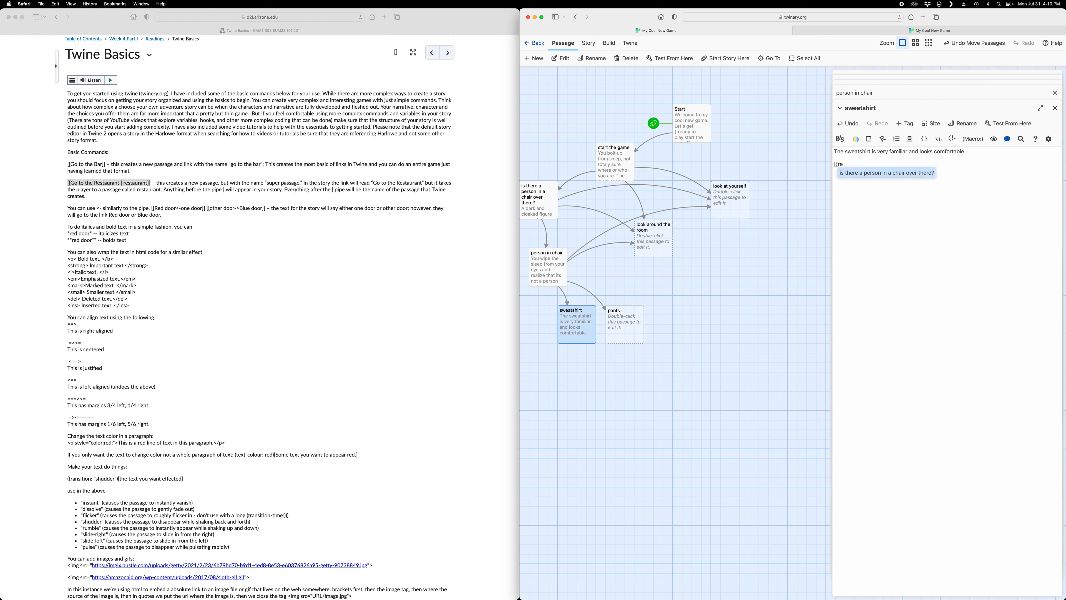
{"action": "key", "text": "BackSpace"}
{"action": "key", "text": "BackSpace"}
{"action": "type", "text": "dive"}
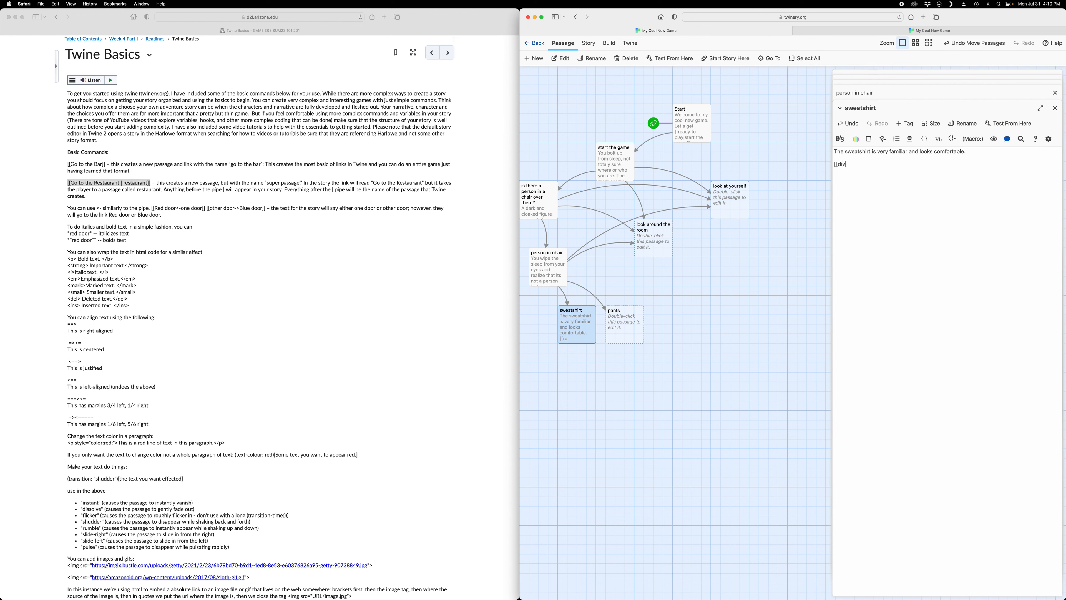
{"action": "key", "text": "BackSpace"}
{"action": "key", "text": "BackSpace"}
{"action": "key", "text": "BackSpace"}
{"action": "key", "text": "BackSpace"}
{"action": "type", "text": "return|p"}
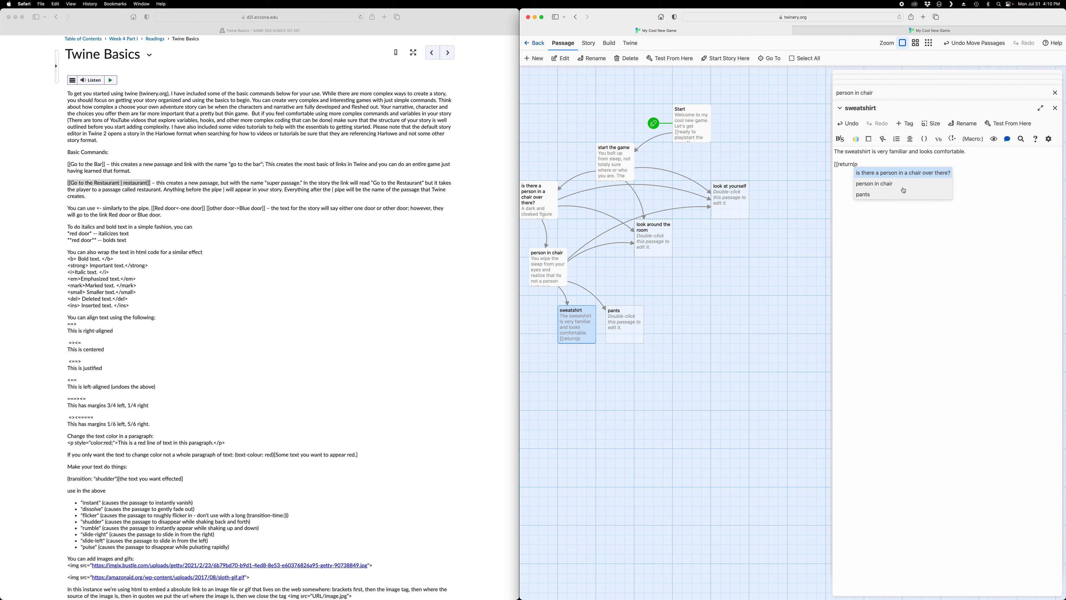
{"action": "left_click", "coordinate": [890, 185]}
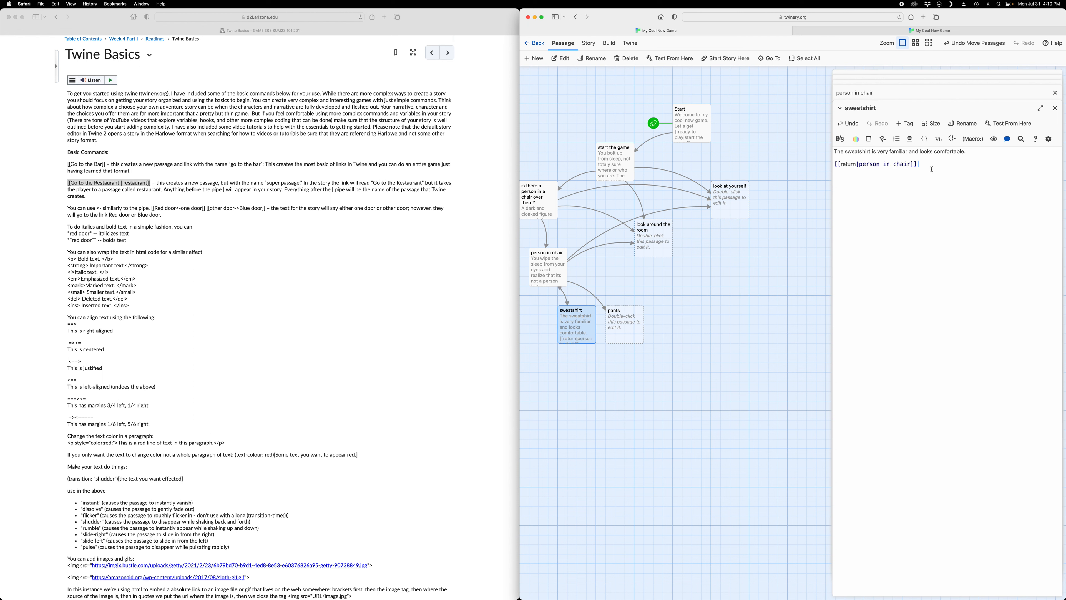
Step: Open the empty pants passage and begin its text with "You see"
{"action": "double_click", "coordinate": [626, 328]}
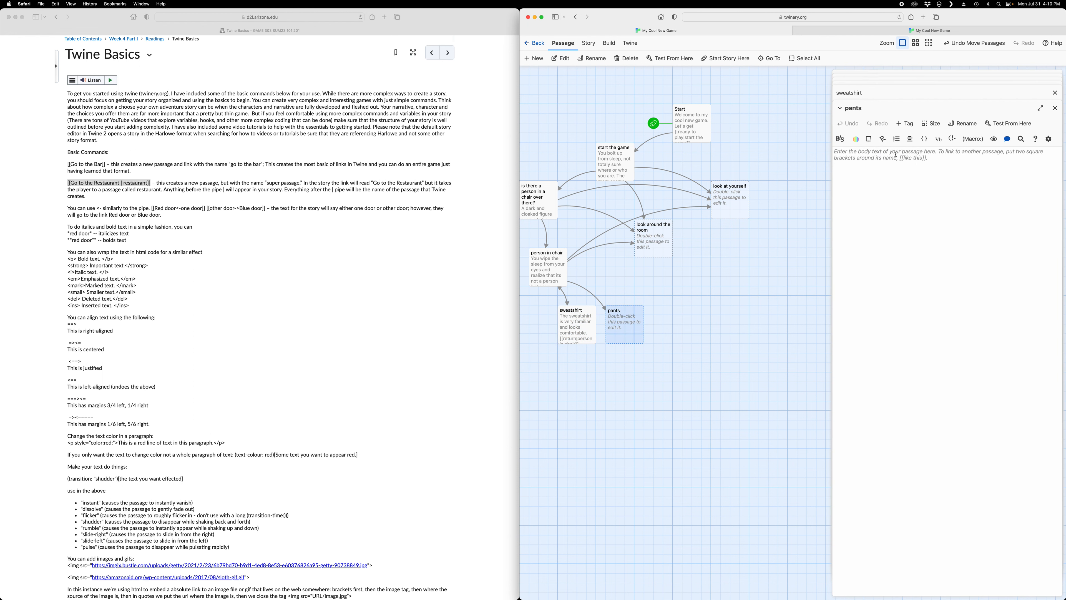
{"action": "type", "text": "You see your"}
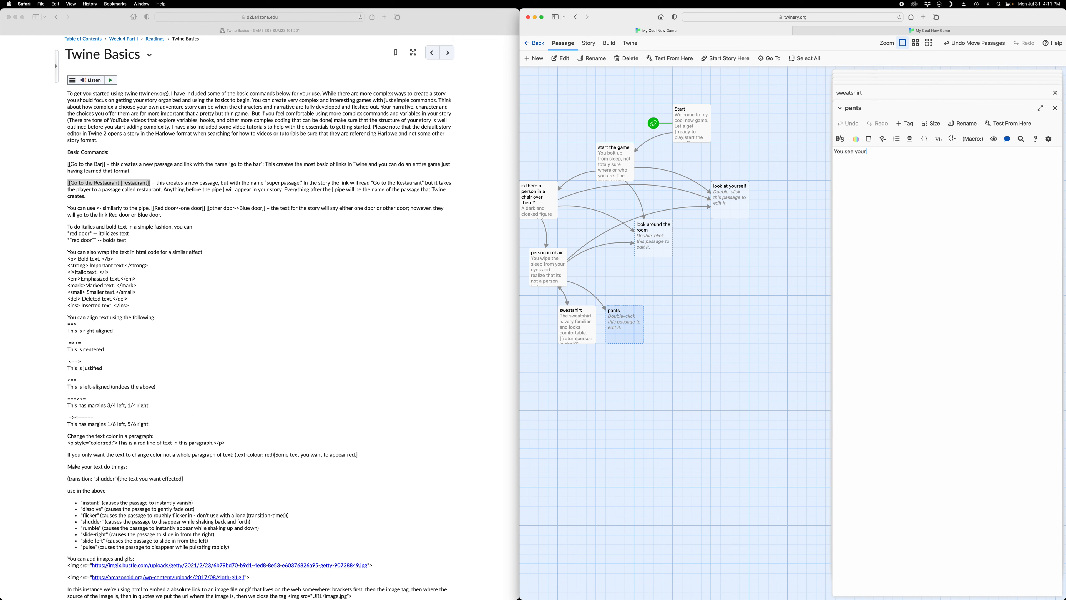
{"action": "type", "text": " pan"}
{"action": "type", "text": "ts, t"}
{"action": "key", "text": "BackSpace"}
{"action": "key", "text": "BackSpace"}
{"action": "type", "text": ", they"}
{"action": "key", "text": "BackSpace"}
{"action": "key", "text": "BackSpace"}
{"action": "key", "text": "BackSpace"}
{"action": "key", "text": "BackSpace"}
{"action": "key", "text": "BackSpace"}
{"action": "key", "text": "BackSpace"}
{"action": "key", "text": "BackSpace"}
{"action": "key", "text": "BackSpace"}
{"action": "key", "text": "BackSpace"}
{"action": "key", "text": "BackSpace"}
{"action": "key", "text": "BackSpace"}
{"action": "key", "text": "BackSpace"}
{"action": "key", "text": "BackSpace"}
{"action": "key", "text": "BackSpace"}
{"action": "key", "text": "BackSpace"}
{"action": "key", "text": "BackSpace"}
{"action": "key", "text": "BackSpace"}
Step: Complete the pants sentence with "what appear to be a pair of jeans, the pockets look full."
{"action": "type", "text": "what appear"}
{"action": "type", "text": "be a parr of jeans, the"}
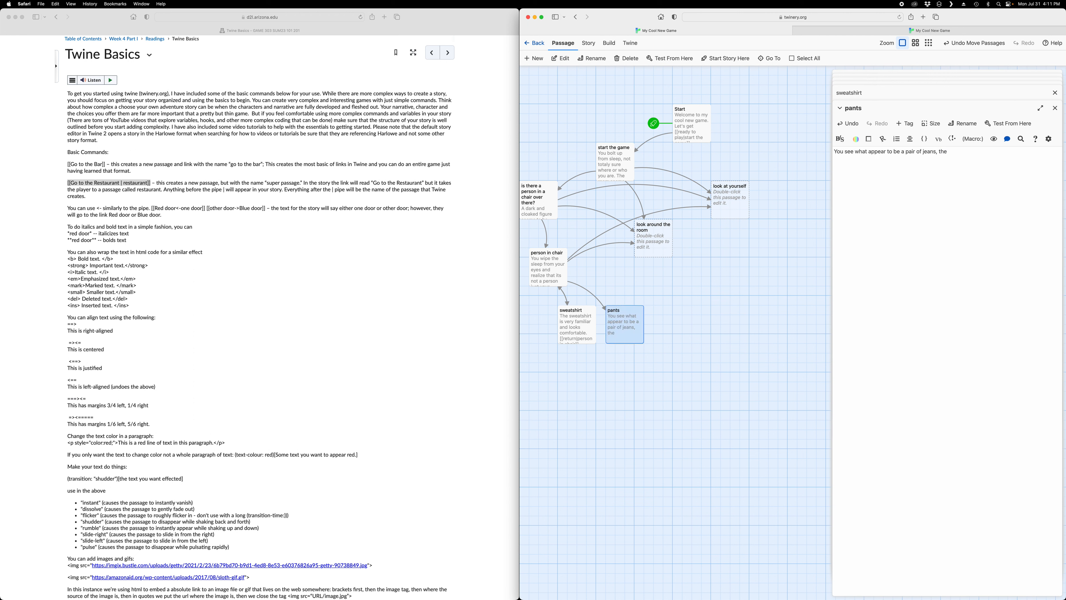
{"action": "type", "text": " pock"}
{"action": "type", "text": "s"}
{"action": "key", "text": "BackSpace"}
{"action": "type", "text": "ts look ful"}
Step: Add the link "[[search pockets]]" below the pants description, giving it a new passage
{"action": "type", "text": "[["}
{"action": "type", "text": "sear"}
{"action": "type", "text": "ch pock"}
{"action": "type", "text": "]]"}
{"action": "key", "text": "Return"}
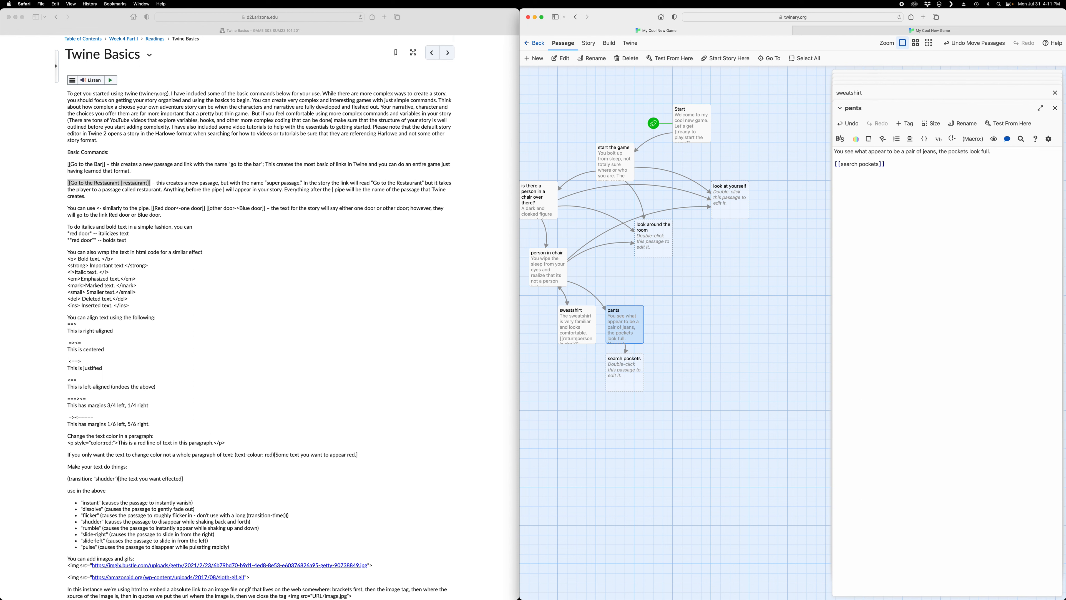
Step: Add a piped return link to person in chair below the search pockets link
{"action": "type", "text": "[["}
{"action": "type", "text": "ret"}
{"action": "type", "text": "urn to"}
{"action": "type", "text": "erson in cha"}
{"action": "type", "text": "ir"}
{"action": "type", "text": "]]"}
Step: Write "You'd have to get out of the bed to do that." in search pockets, followed by the link "[[return|person in chair]]"
{"action": "double_click", "coordinate": [636, 381]}
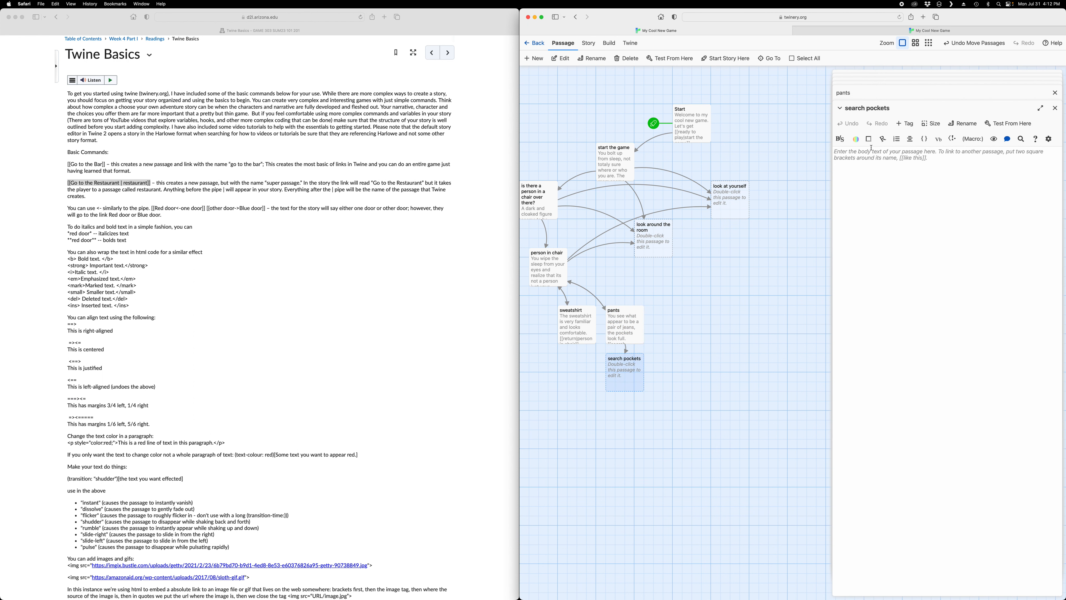
{"action": "type", "text": "You'd "}
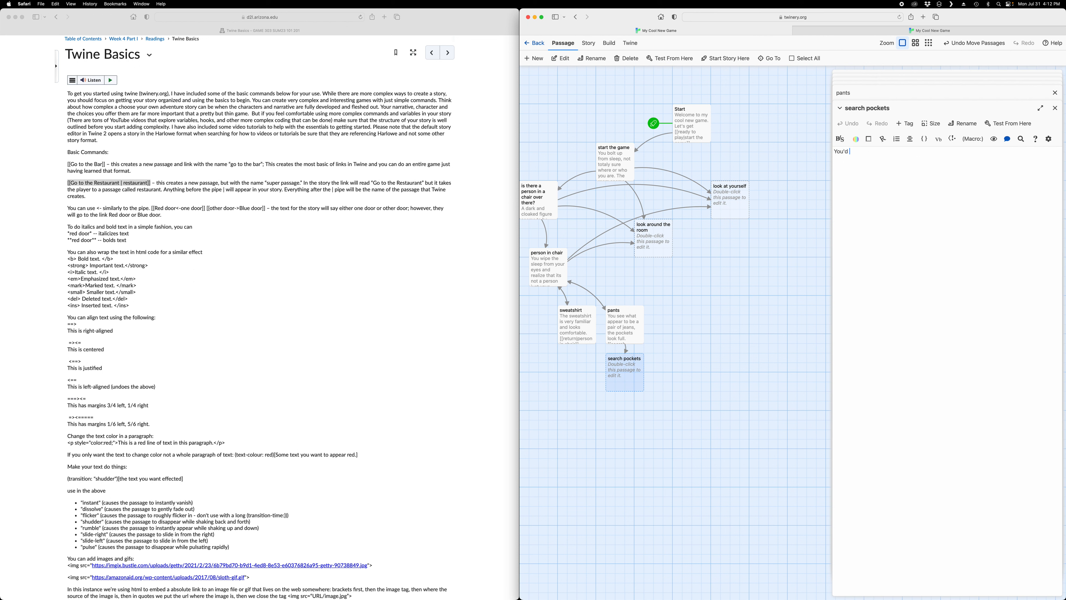
{"action": "type", "text": "have to get out of the bed to do that. "}
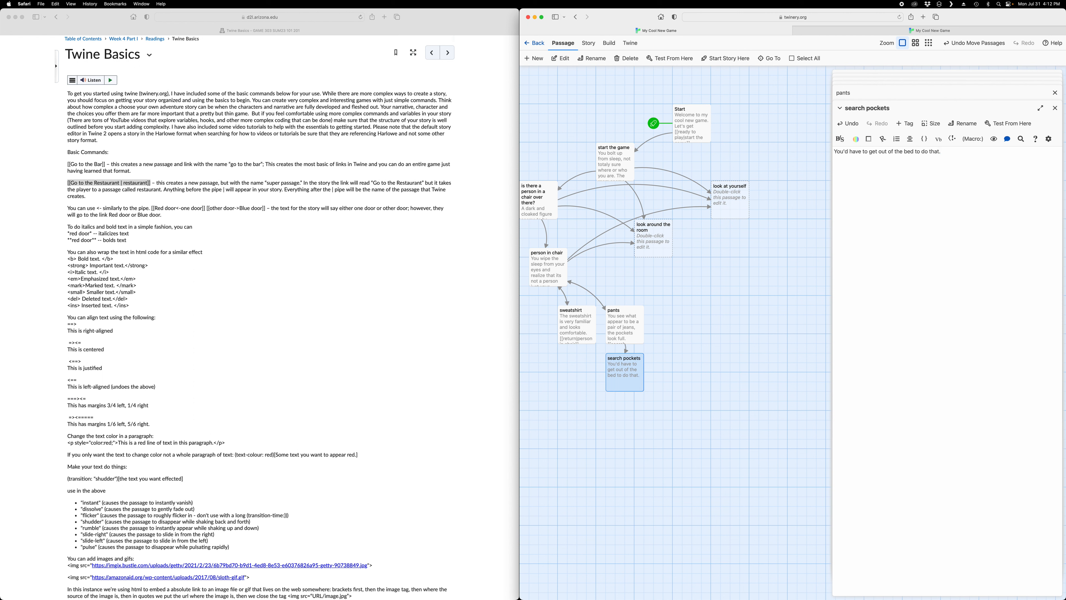
{"action": "type", "text": "[[return|person"}
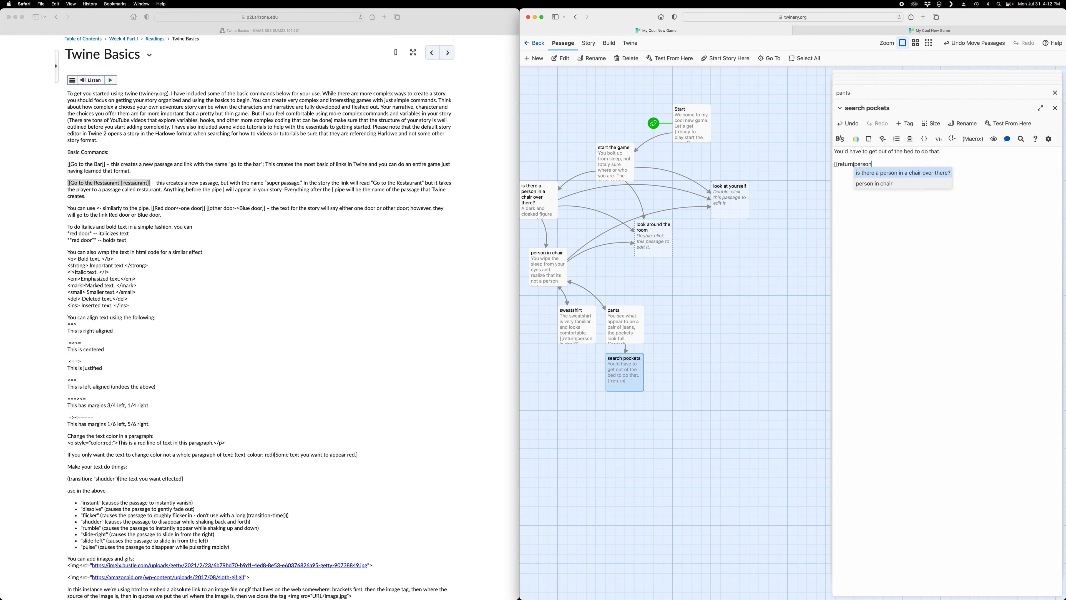
{"action": "left_click", "coordinate": [866, 184]}
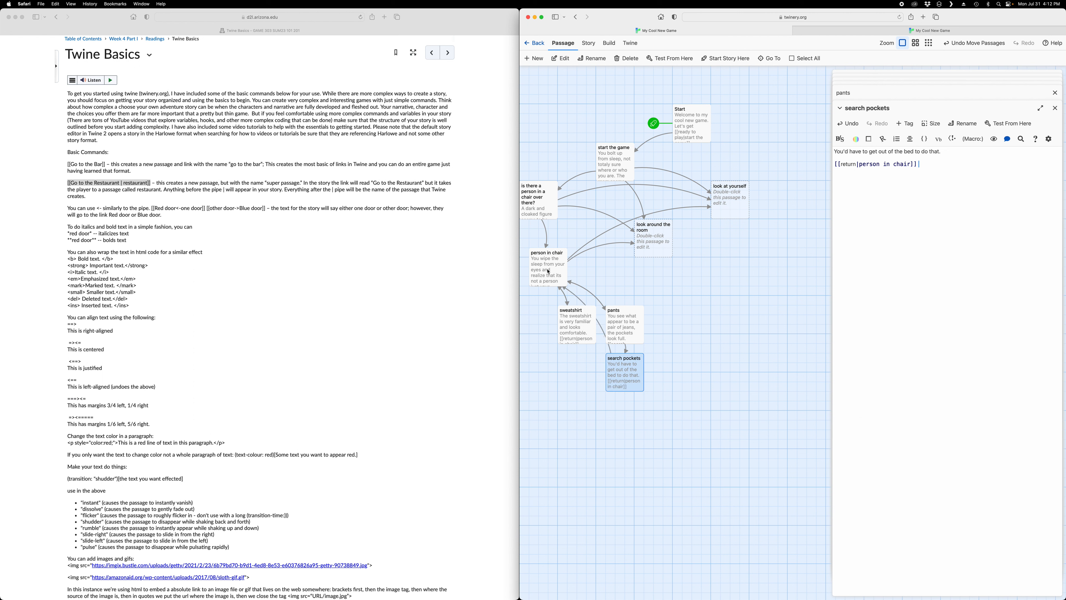
Step: Spread out the story map by moving person in chair up and look around the room and look at yourself farther away from it
{"action": "left_click_drag", "start_coordinate": [548, 272], "coordinate": [554, 250]}
{"action": "double_click", "coordinate": [554, 250]}
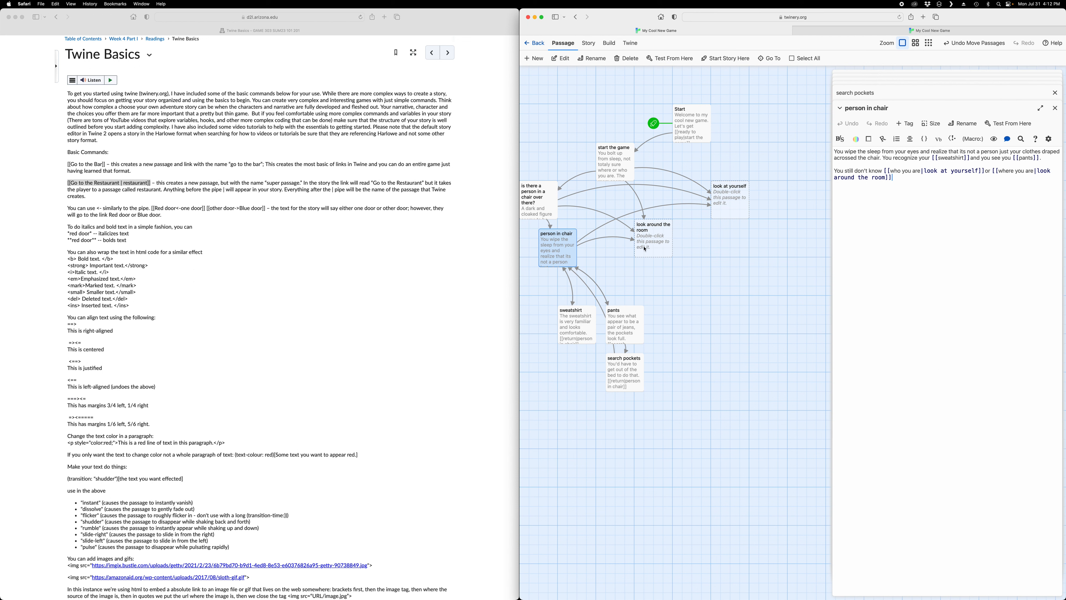
{"action": "left_click_drag", "start_coordinate": [647, 248], "coordinate": [719, 277]}
{"action": "left_click_drag", "start_coordinate": [719, 190], "coordinate": [759, 232]}
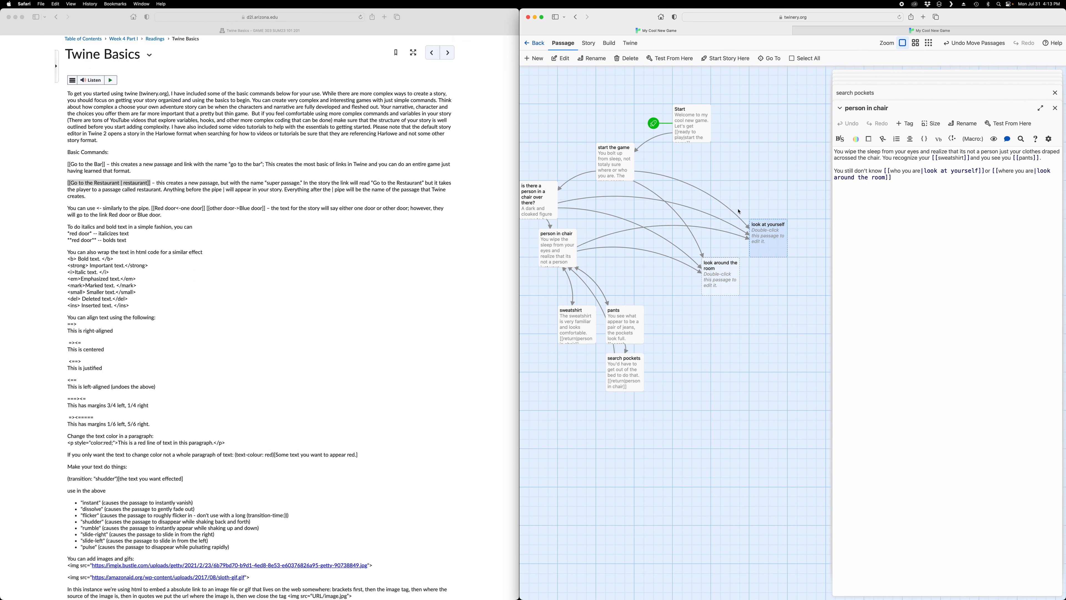
Step: Write "You examine your body and everything seems familiar and in order." in the look at yourself passage
{"action": "double_click", "coordinate": [770, 241]}
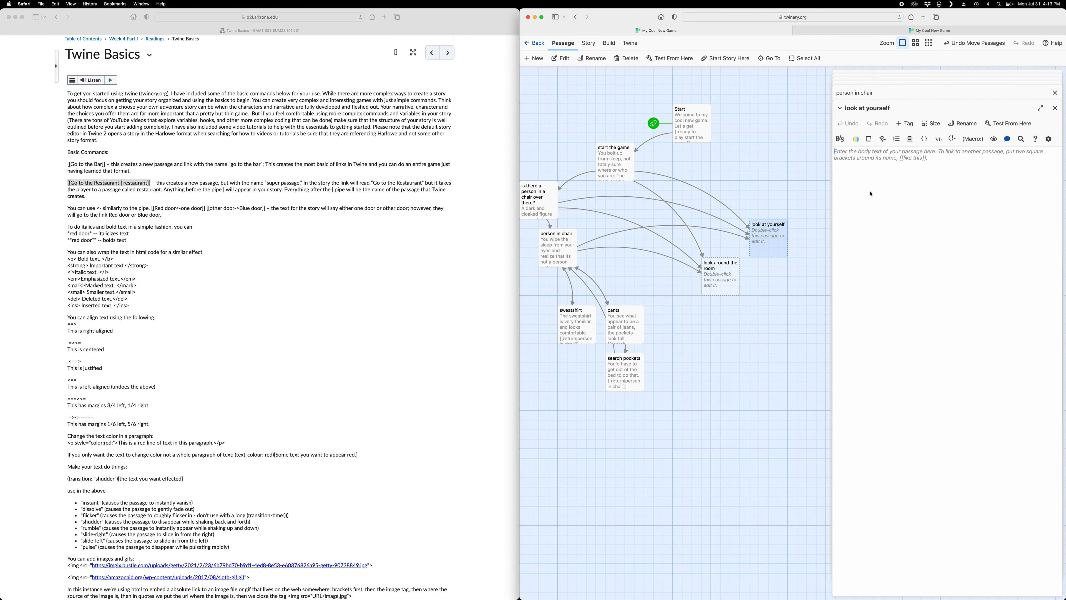
{"action": "type", "text": "You exam"}
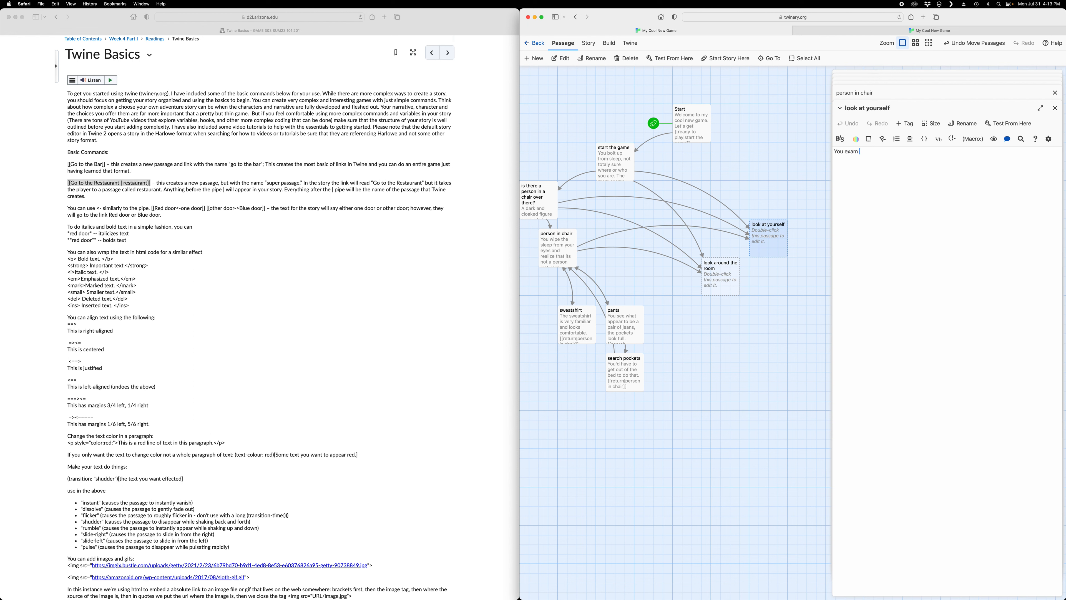
{"action": "type", "text": "ine your body and everything seems familiar and in order. "}
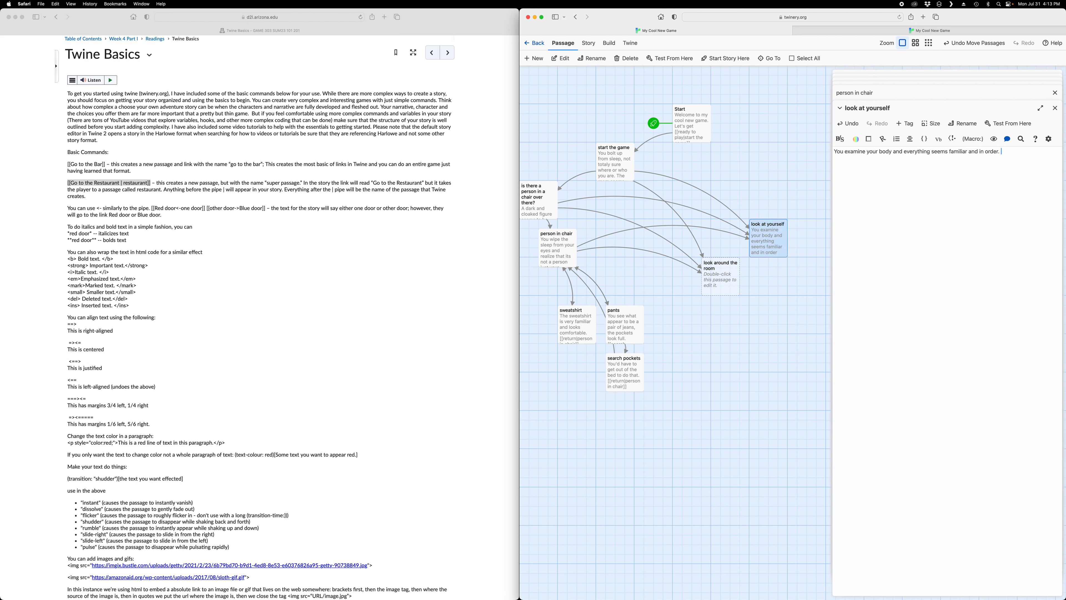
Step: Continue look at yourself with "It might be time to [[get out of bed]]", linking to the existing get out of bed passage
{"action": "type", "text": "It might be time to [[get"}
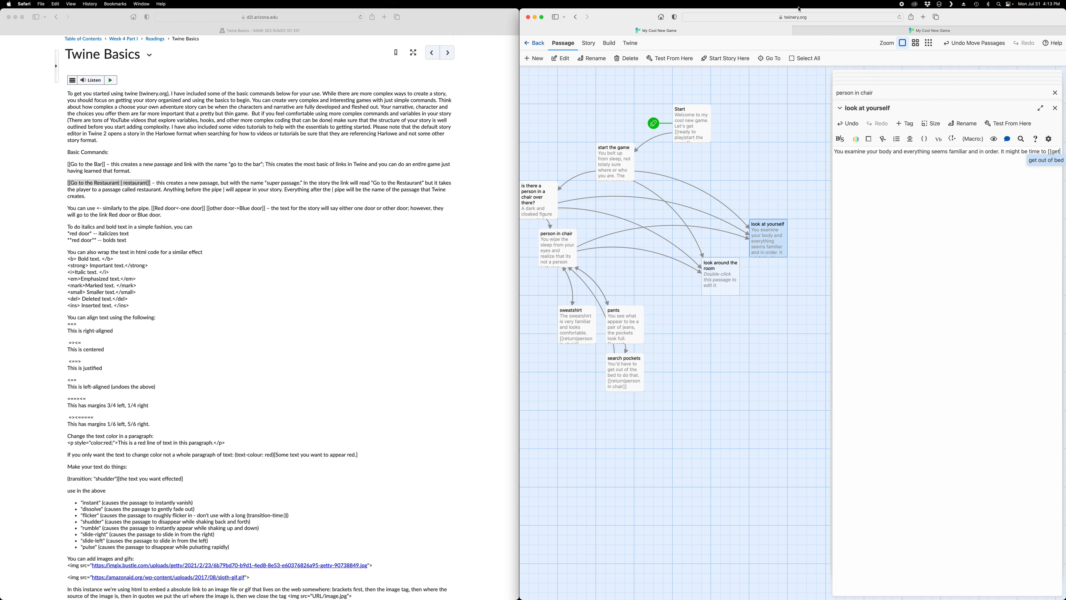
{"action": "left_click_drag", "start_coordinate": [799, 9], "coordinate": [655, 22]}
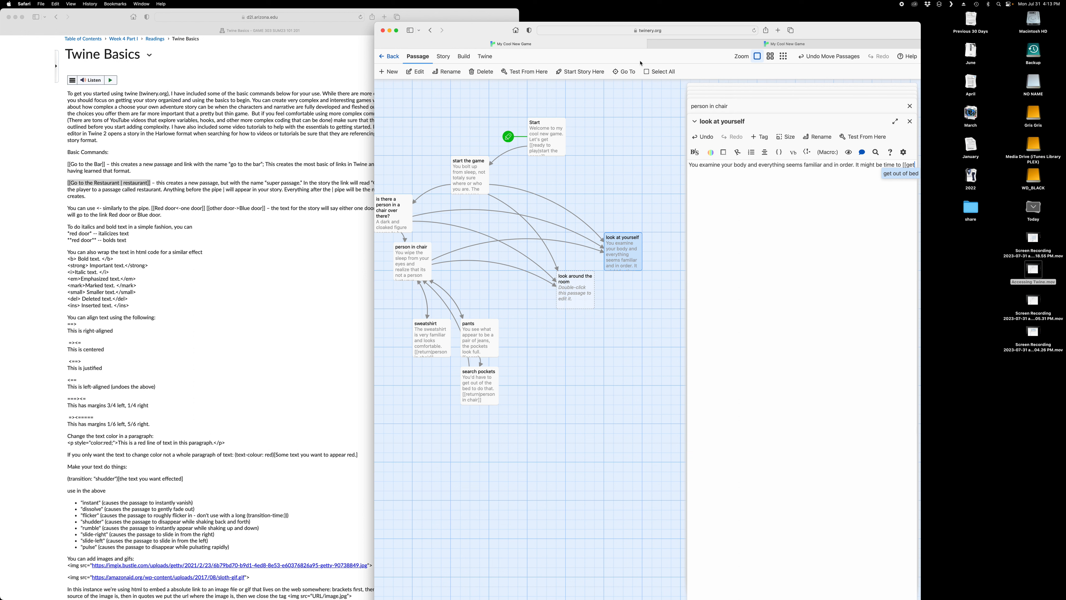
{"action": "type", "text": "out of bee"}
{"action": "type", "text": "]]"}
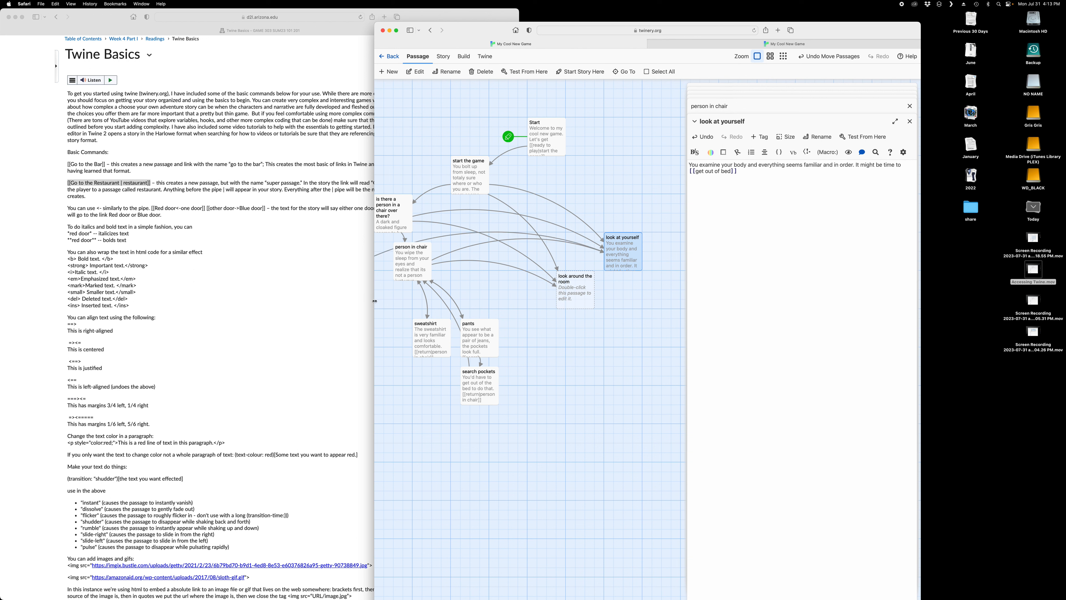
Step: Widen the browser window, then move "is there a person in a chair over there?" up near Start and person in chair closer to look at yourself
{"action": "left_click_drag", "start_coordinate": [373, 301], "coordinate": [215, 305]}
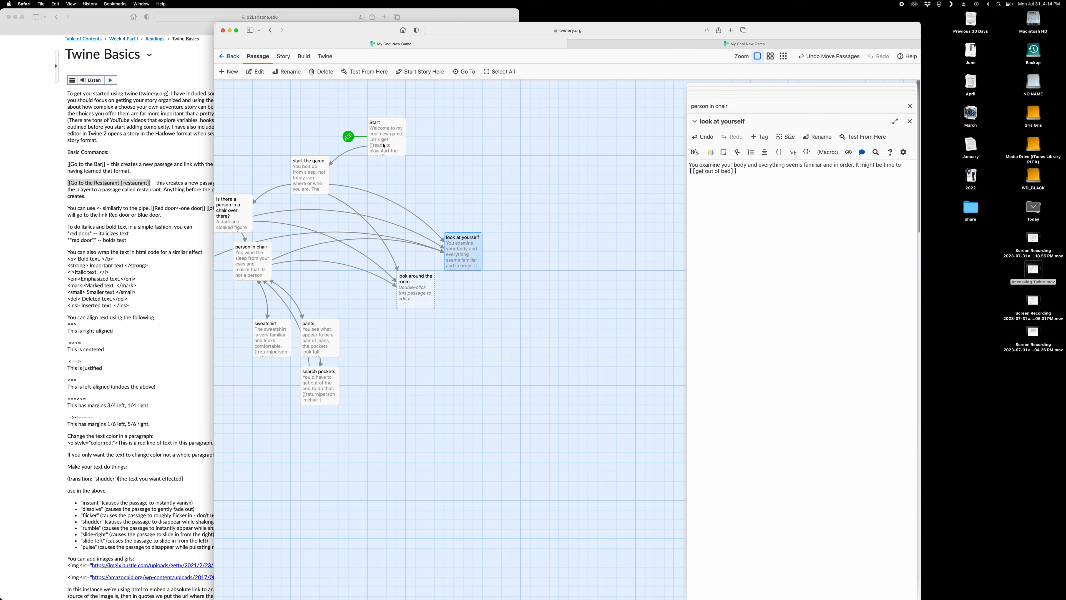
{"action": "left_click_drag", "start_coordinate": [241, 227], "coordinate": [256, 162]}
{"action": "left_click_drag", "start_coordinate": [254, 280], "coordinate": [338, 257]}
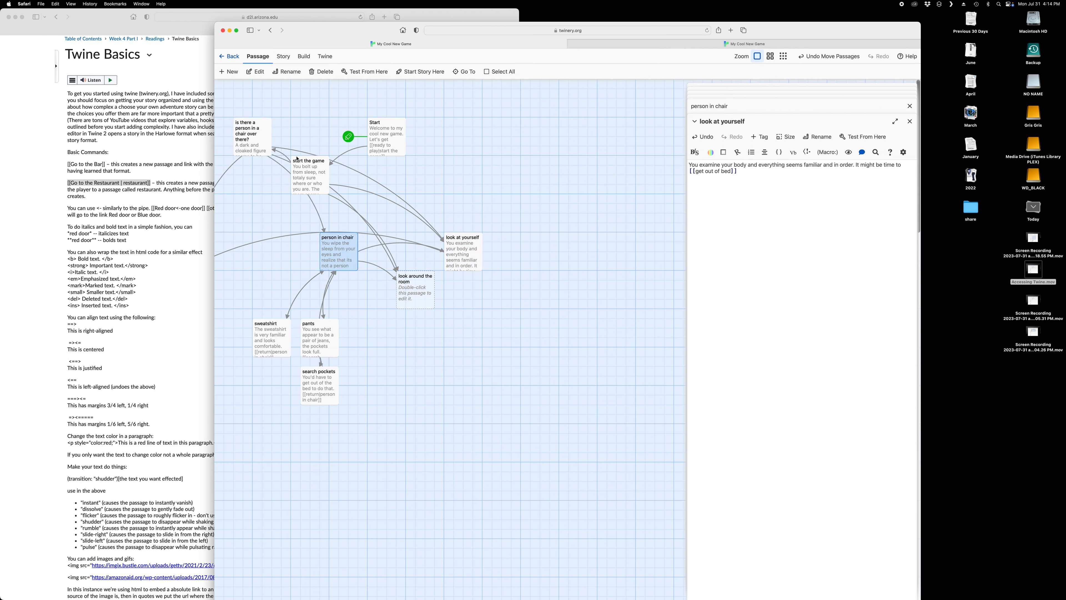
Step: Search the story's passages for "get" and go to the get out of bed passage
{"action": "left_click", "coordinate": [456, 74]}
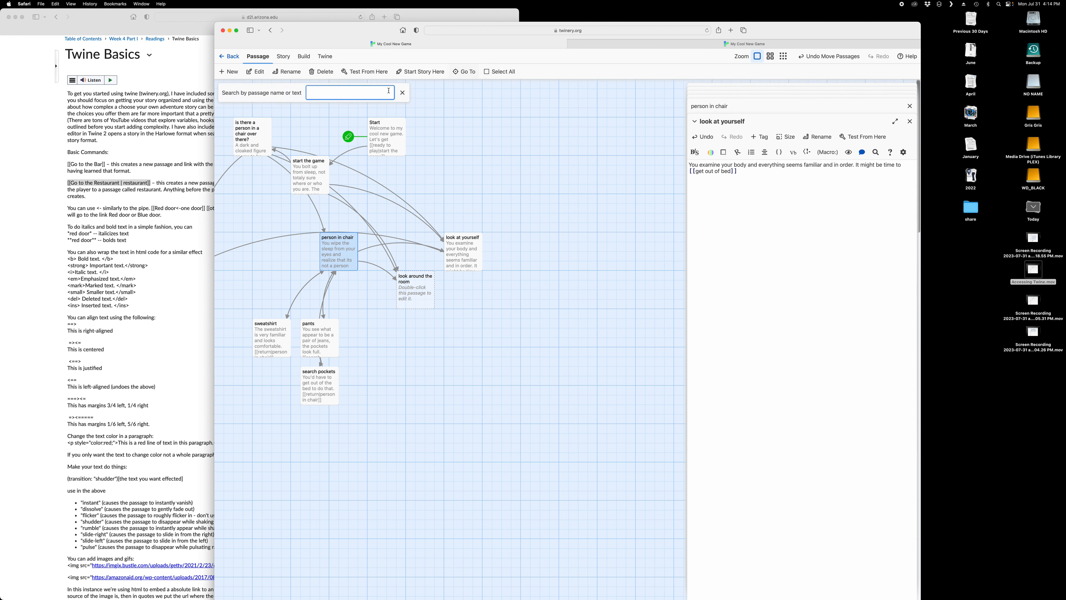
{"action": "type", "text": "get"}
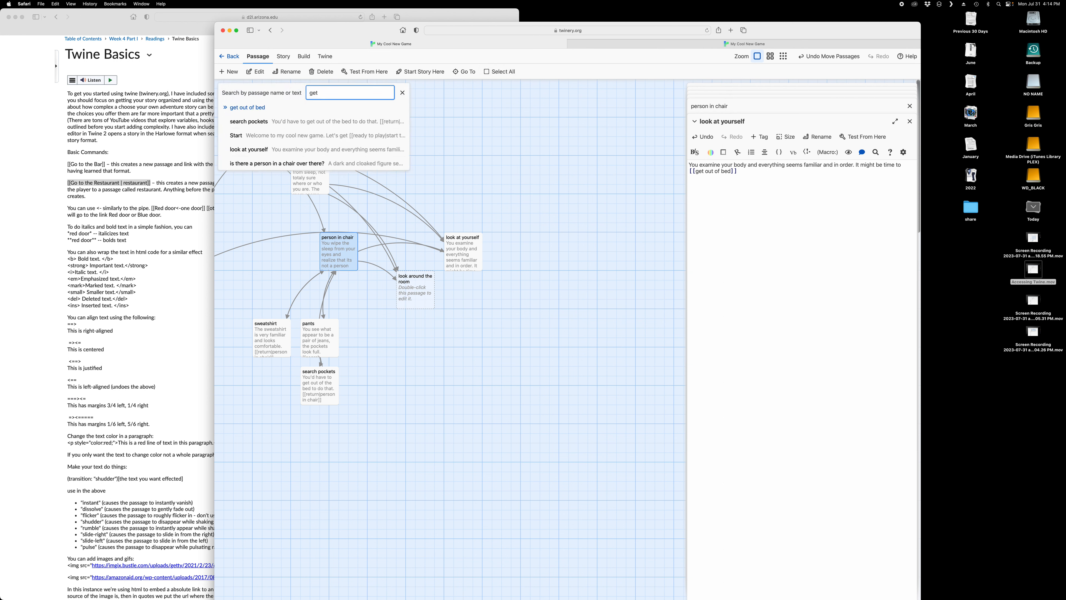
{"action": "left_click", "coordinate": [255, 108]}
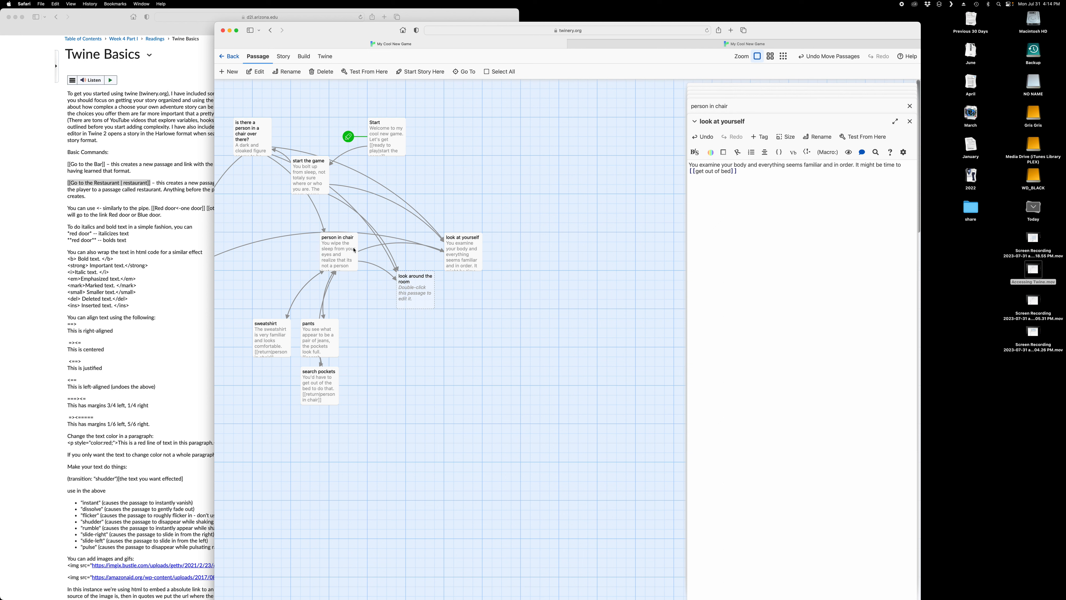
Step: Rearrange the map with start the game below the chair question passage, and pants and search pockets below look around the room
{"action": "left_click_drag", "start_coordinate": [312, 178], "coordinate": [318, 124]}
{"action": "left_click_drag", "start_coordinate": [259, 251], "coordinate": [263, 209]}
{"action": "left_click_drag", "start_coordinate": [319, 336], "coordinate": [501, 365]}
{"action": "left_click", "coordinate": [320, 389]}
{"action": "left_click_drag", "start_coordinate": [319, 390], "coordinate": [430, 416]}
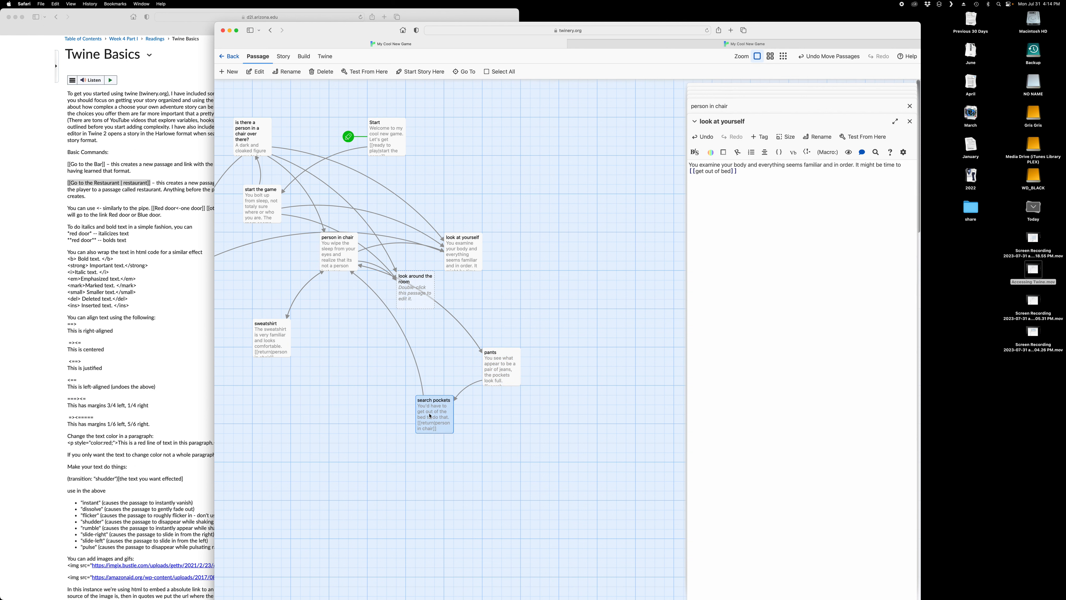
Step: Expand the story map's browser window to full screen
{"action": "scroll", "coordinate": [430, 416], "scroll_direction": "right", "scroll_amount": 5}
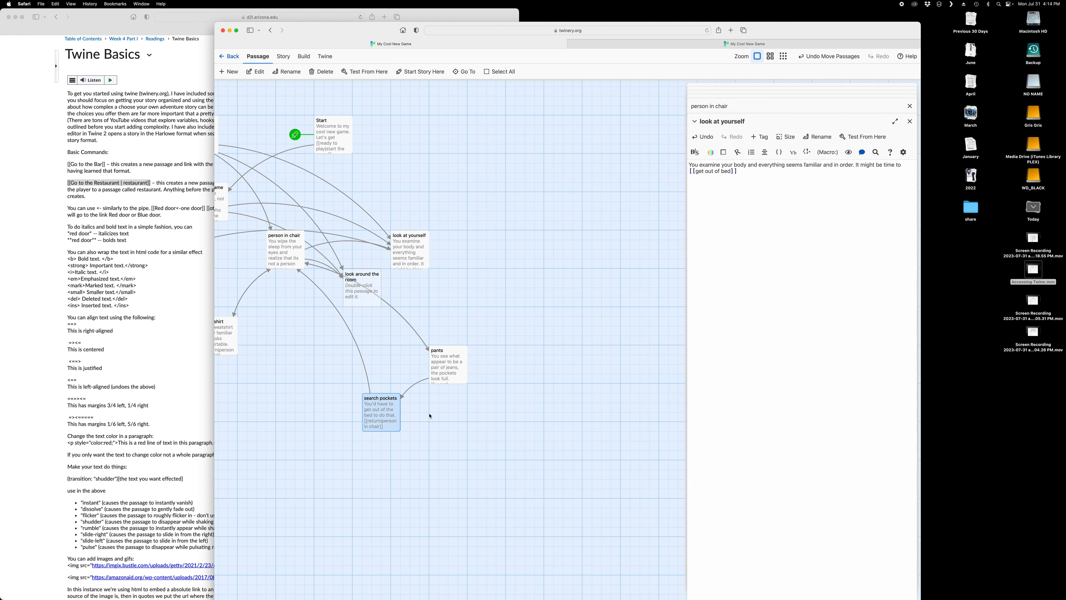
{"action": "scroll", "coordinate": [430, 416], "scroll_direction": "down", "scroll_amount": 5}
{"action": "scroll", "coordinate": [430, 415], "scroll_direction": "left", "scroll_amount": 3}
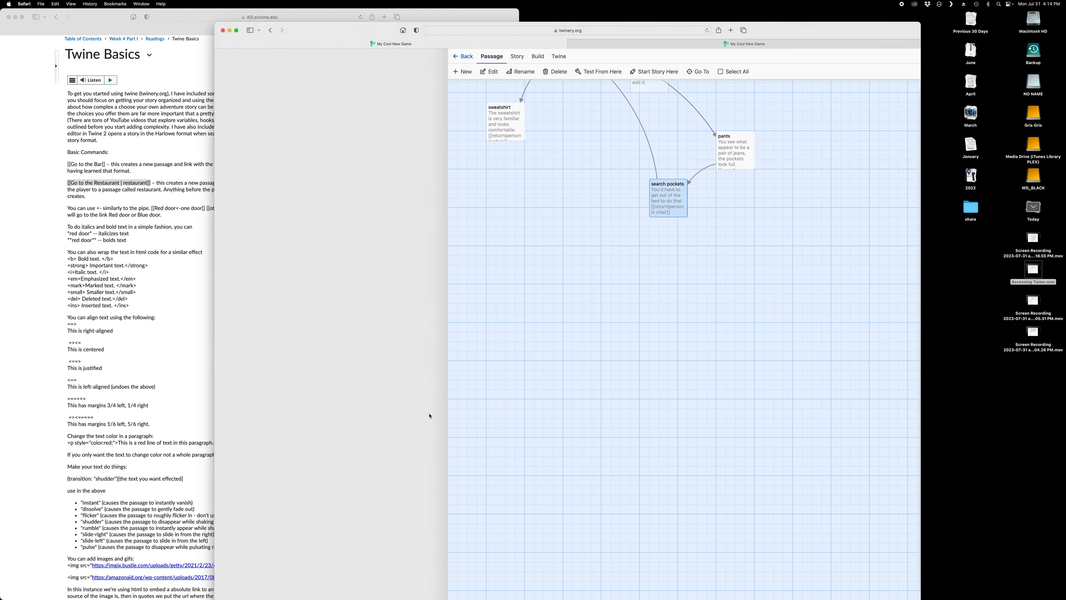
{"action": "scroll", "coordinate": [431, 415], "scroll_direction": "up", "scroll_amount": 5}
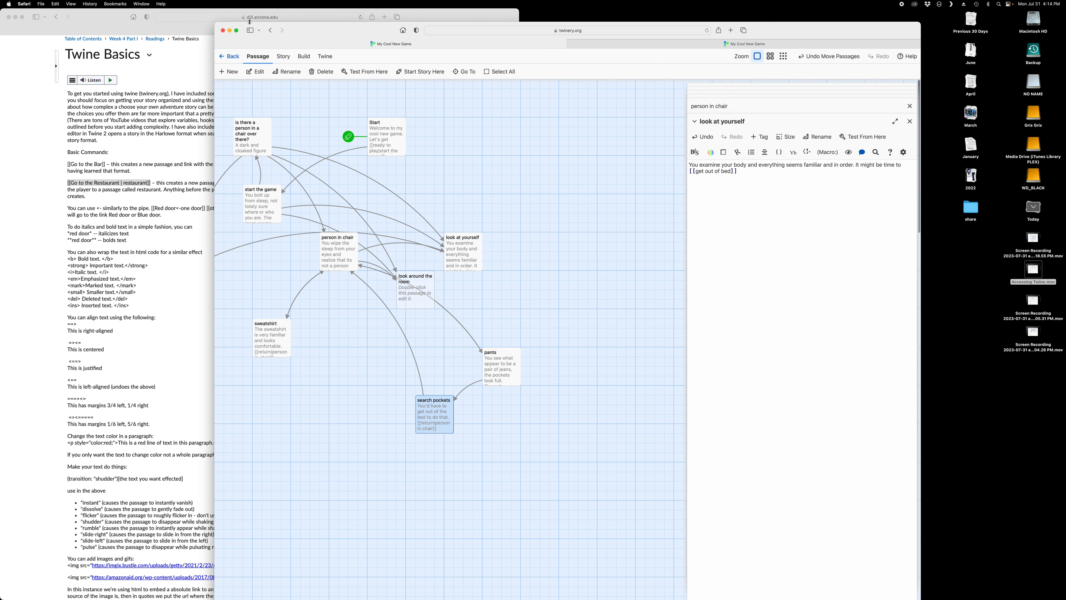
{"action": "left_click", "coordinate": [237, 31]}
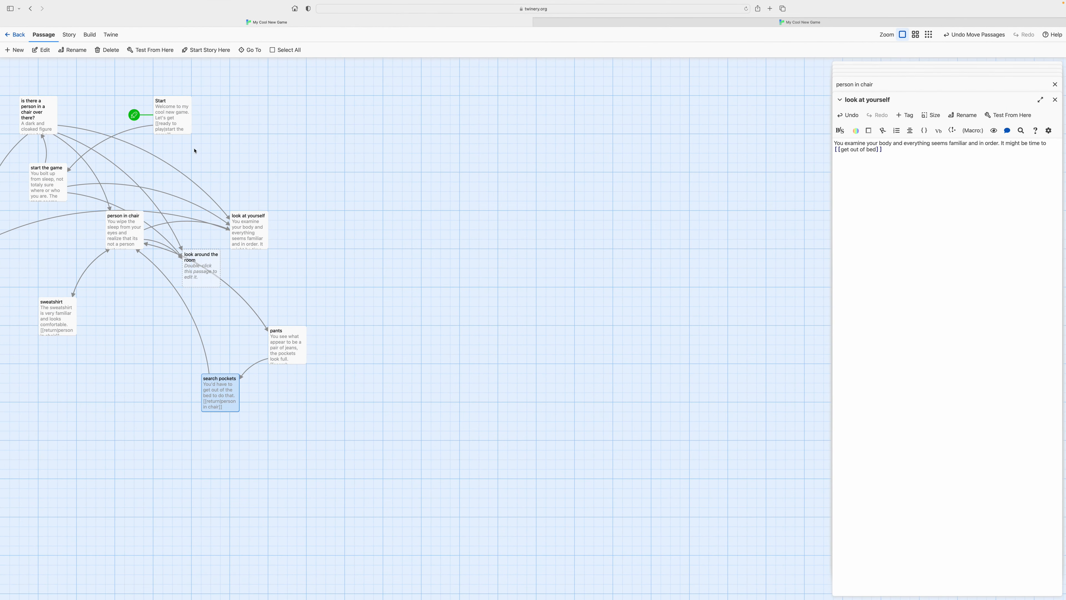
Step: Move search pockets between sweatshirt and pants, and move look around the room up and to the right of look at yourself
{"action": "scroll", "coordinate": [183, 195], "scroll_direction": "right", "scroll_amount": 11}
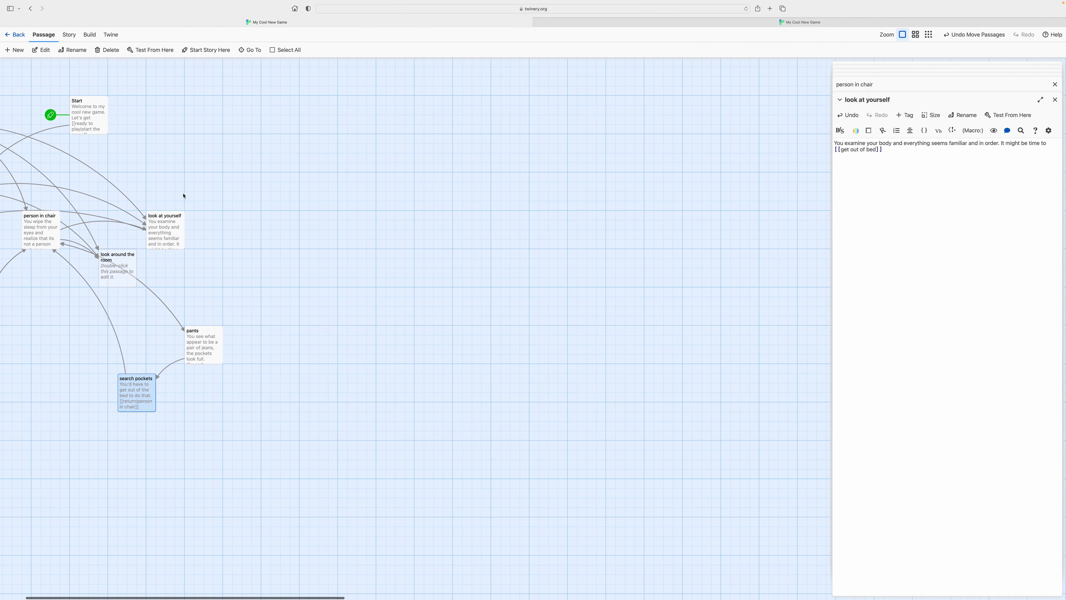
{"action": "scroll", "coordinate": [183, 196], "scroll_direction": "left", "scroll_amount": 10}
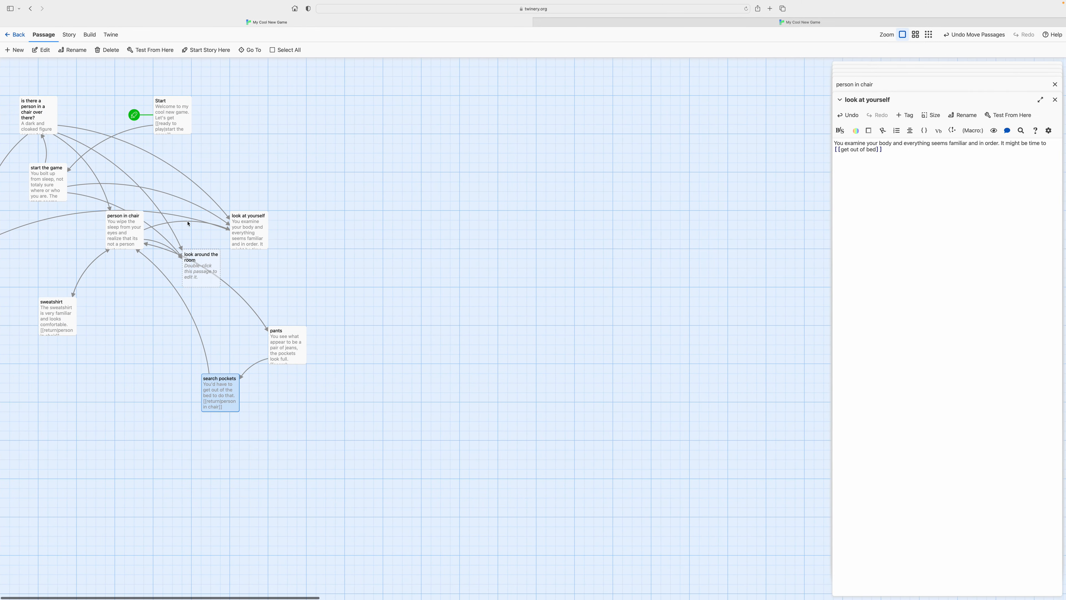
{"action": "left_click_drag", "start_coordinate": [230, 406], "coordinate": [153, 367]}
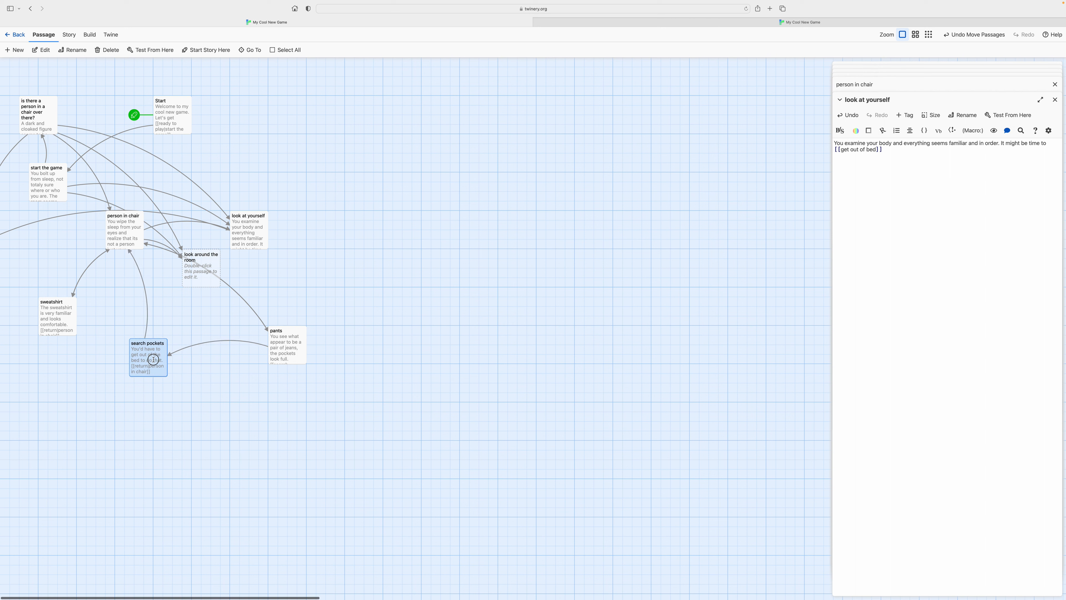
{"action": "left_click", "coordinate": [205, 273]}
{"action": "left_click_drag", "start_coordinate": [205, 273], "coordinate": [321, 155]}
Step: Write in look around the room: "You scan the room from your bed, you see familiar furnishings and pictures on the dresser that you recognize."
{"action": "double_click", "coordinate": [322, 155]}
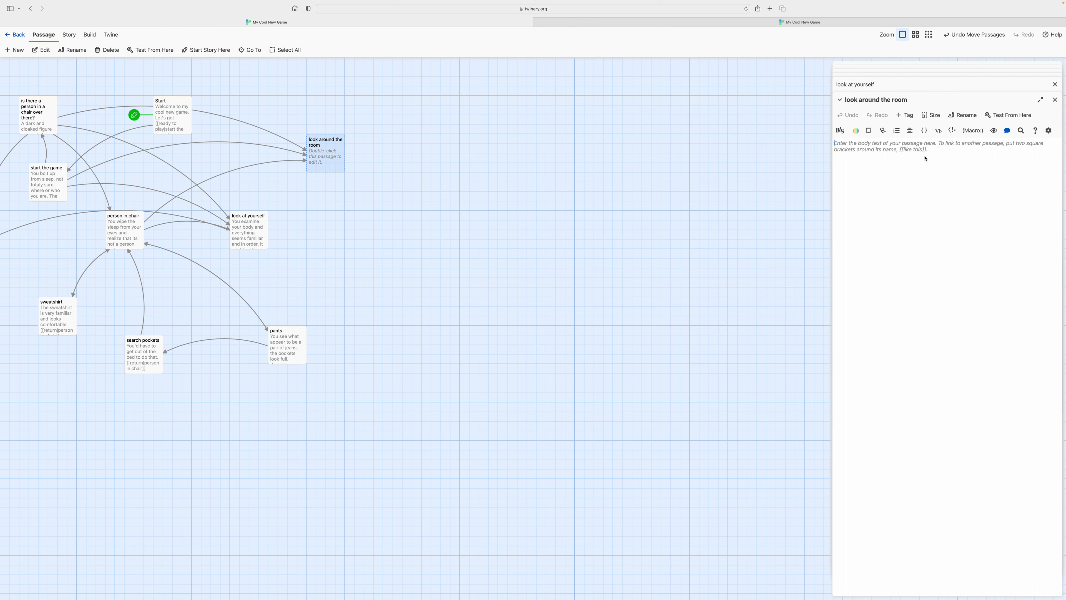
{"action": "type", "text": "You scan the r"}
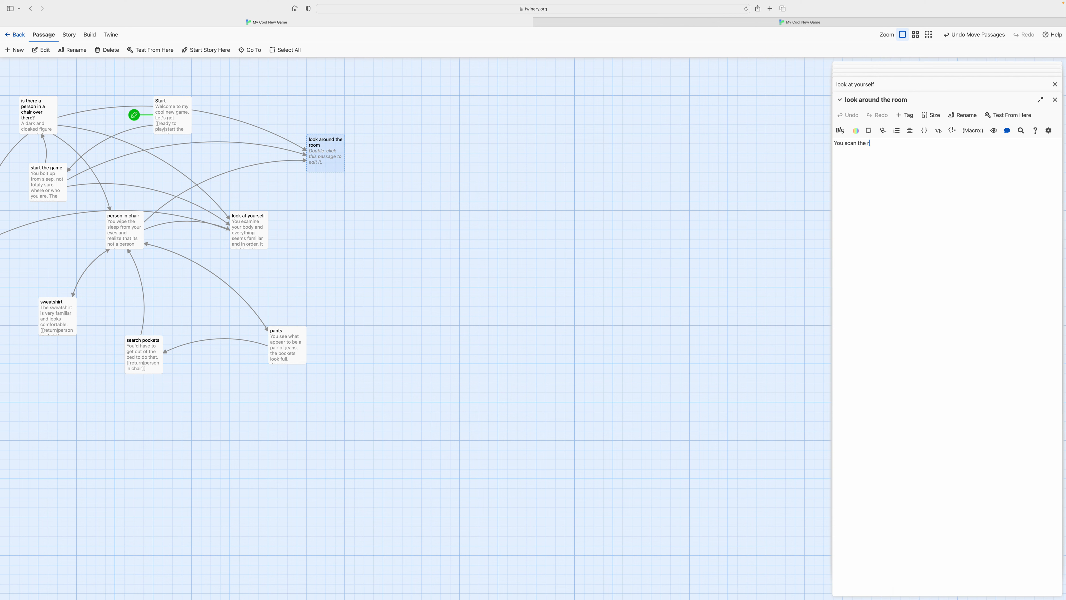
{"action": "type", "text": "oom from your bed, you see familiar furnishings and pictures"}
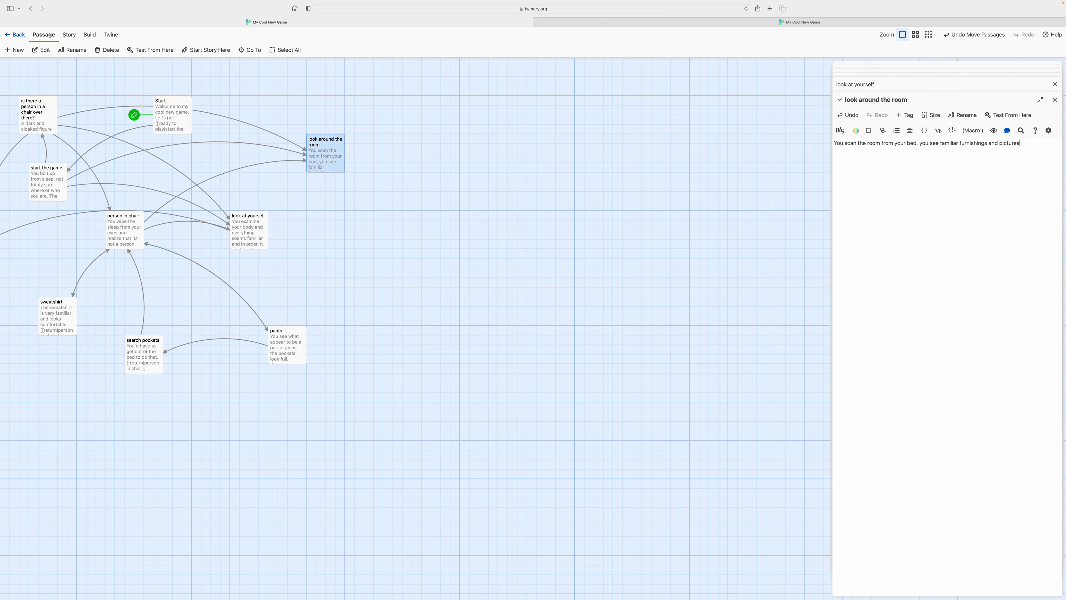
{"action": "type", "text": " on the dres"}
{"action": "type", "text": "ser that "}
{"action": "type", "text": "su"}
{"action": "type", "text": "loo"}
{"action": "key", "text": "BackSpace"}
{"action": "key", "text": "BackSpace"}
{"action": "key", "text": "BackSpace"}
{"action": "key", "text": "BackSpace"}
{"action": "key", "text": "BackSpace"}
{"action": "type", "text": "you reco"}
{"action": "type", "text": "gnize.  "}
Step: Add a link to the existing get out of bed passage below the look around the room text
{"action": "type", "text": "[[g"}
{"action": "key", "text": "Down"}
{"action": "key", "text": "Return"}
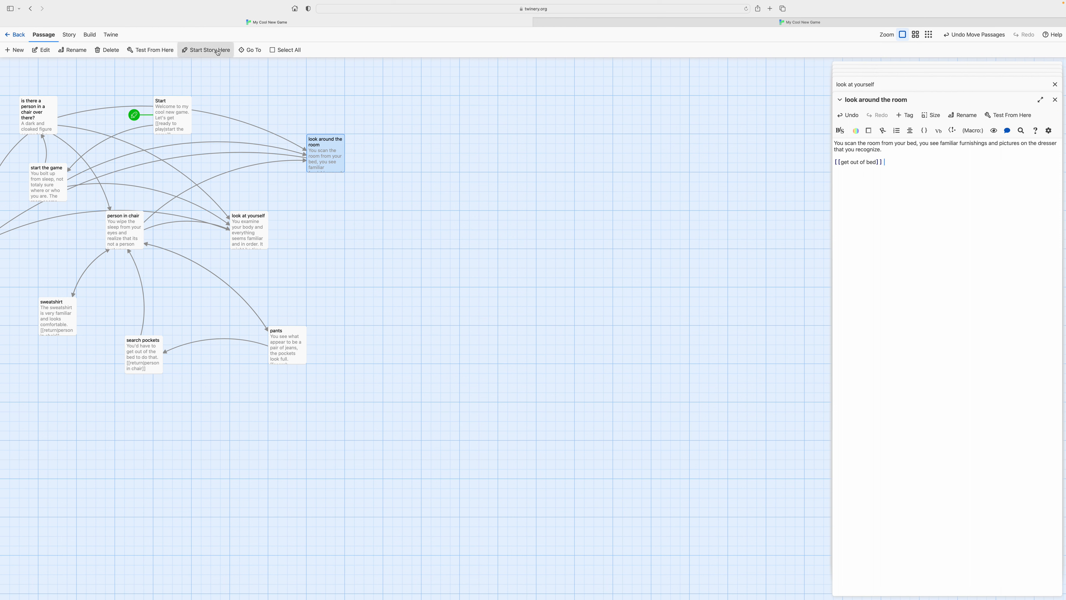
Step: Search the story's passages for "g" and go to the get out of bed passage
{"action": "left_click", "coordinate": [250, 50]}
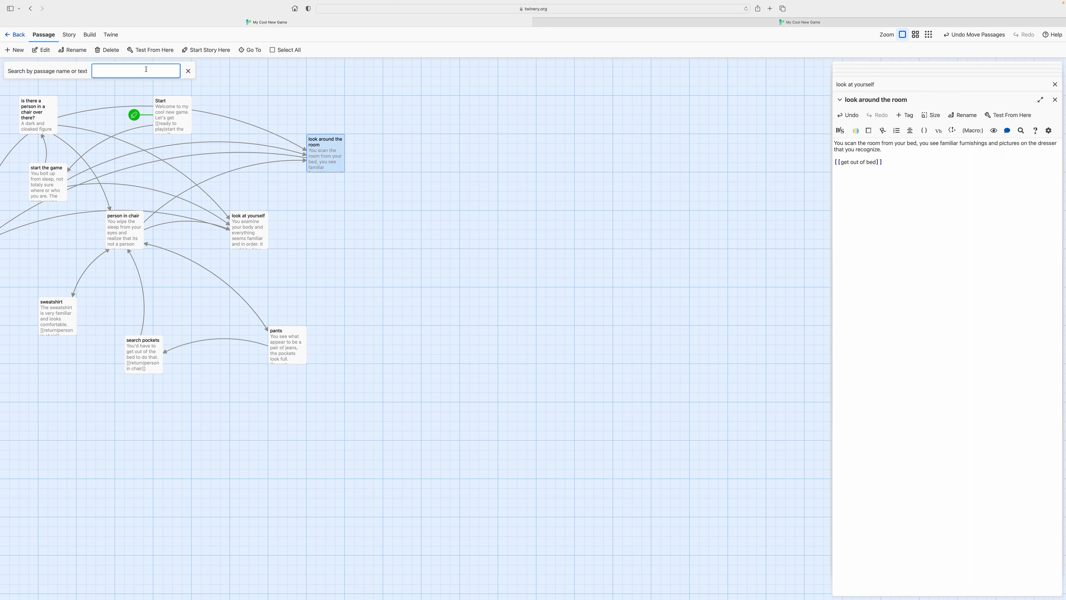
{"action": "type", "text": "g"}
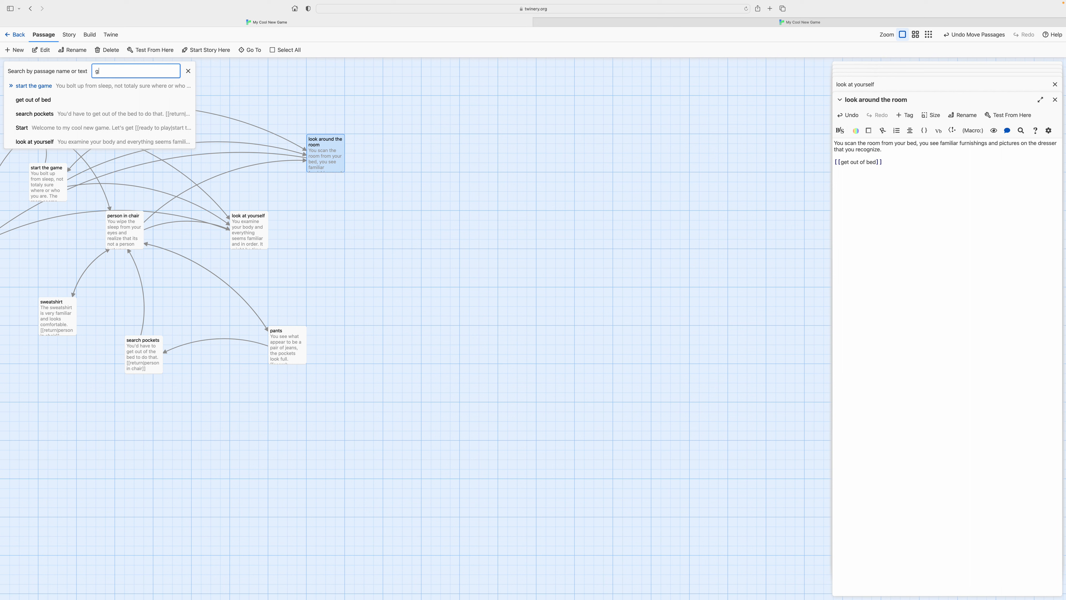
{"action": "left_click", "coordinate": [33, 100]}
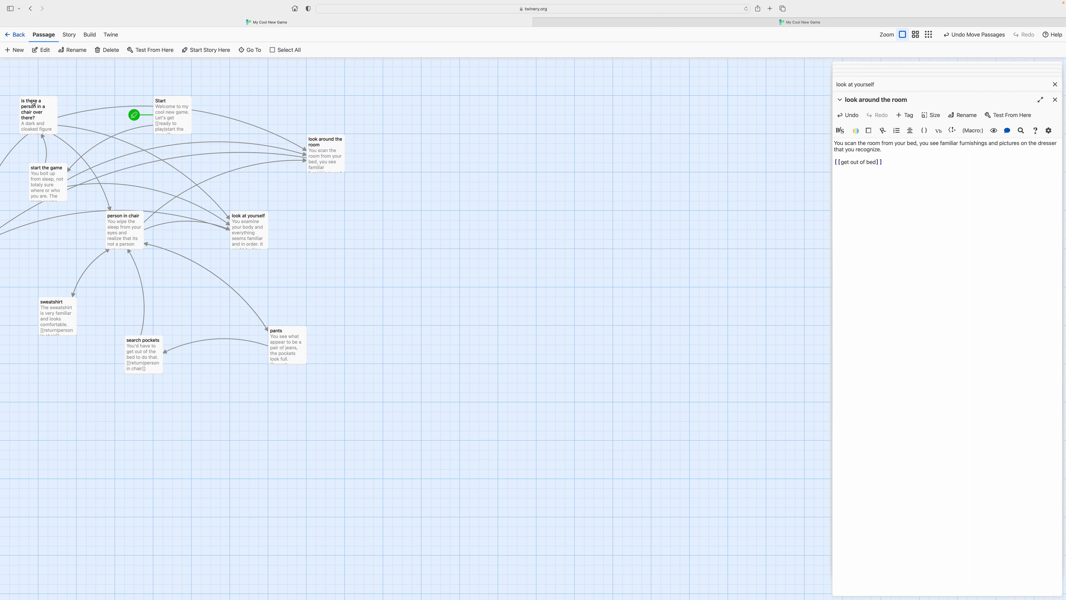
Step: Close all the open passage editors, including sweatshirt, look at yourself, look around the room, person in chair, search pockets and pants
{"action": "mouse_move", "coordinate": [1000, 81]}
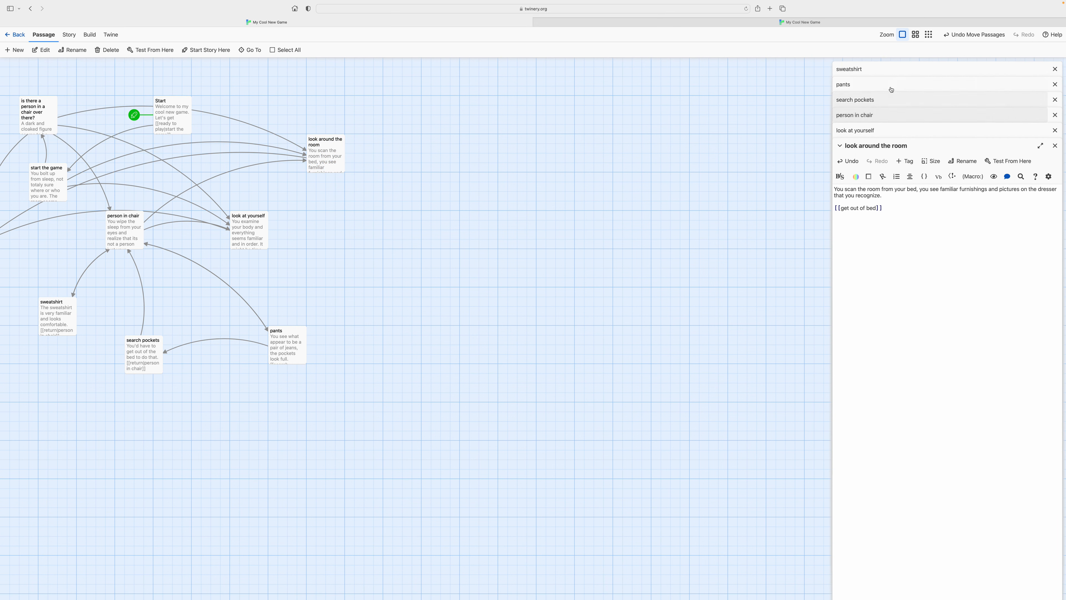
{"action": "left_click", "coordinate": [1055, 70]}
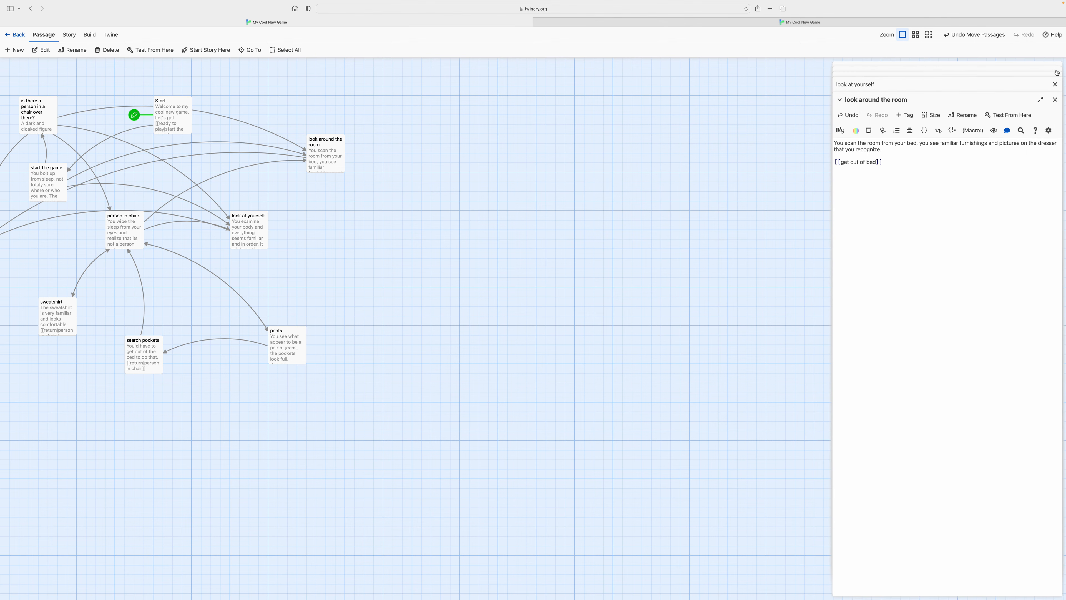
{"action": "left_click", "coordinate": [1055, 84]}
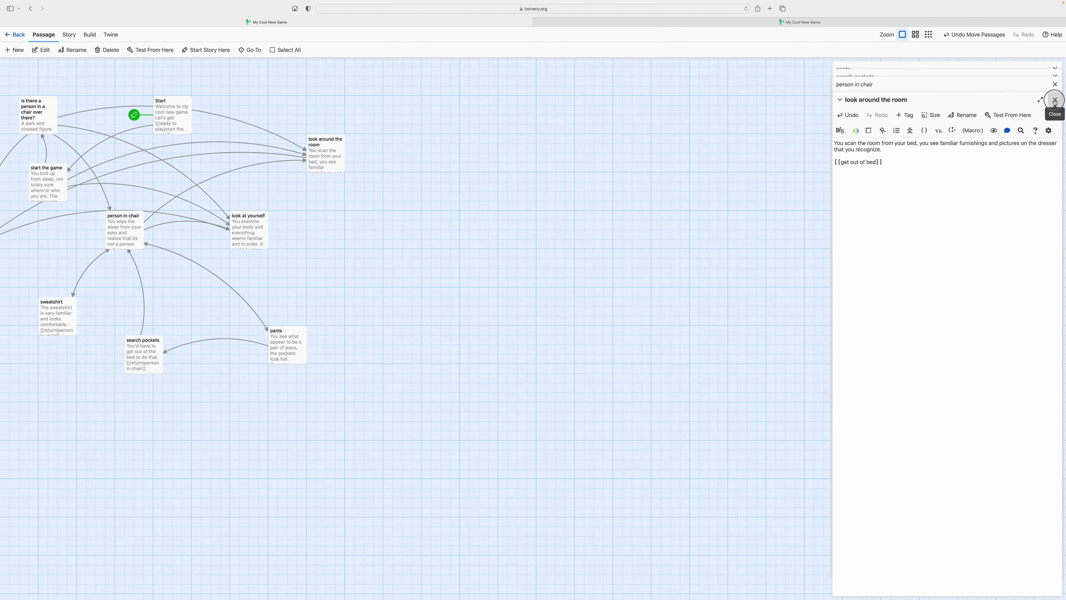
{"action": "left_click", "coordinate": [1054, 99]}
{"action": "left_click", "coordinate": [1055, 100]}
{"action": "left_click", "coordinate": [1055, 84]}
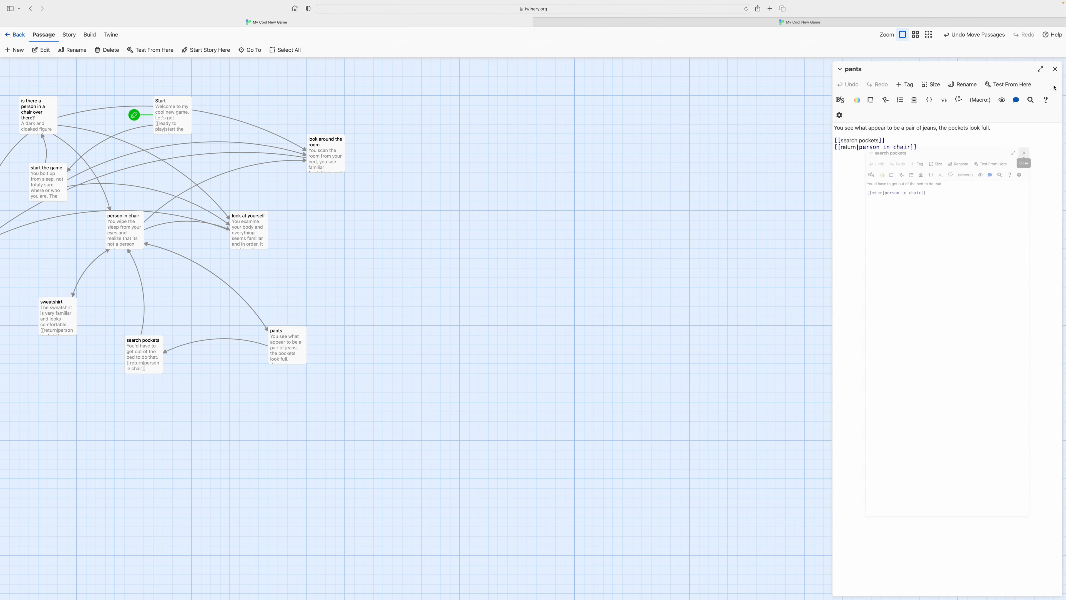
{"action": "left_click", "coordinate": [1055, 70]}
Step: Return to the story library and look over the saved stories and the notice about archiving them
{"action": "scroll", "coordinate": [547, 363], "scroll_direction": "down", "scroll_amount": 3}
{"action": "scroll", "coordinate": [546, 364], "scroll_direction": "right", "scroll_amount": 2}
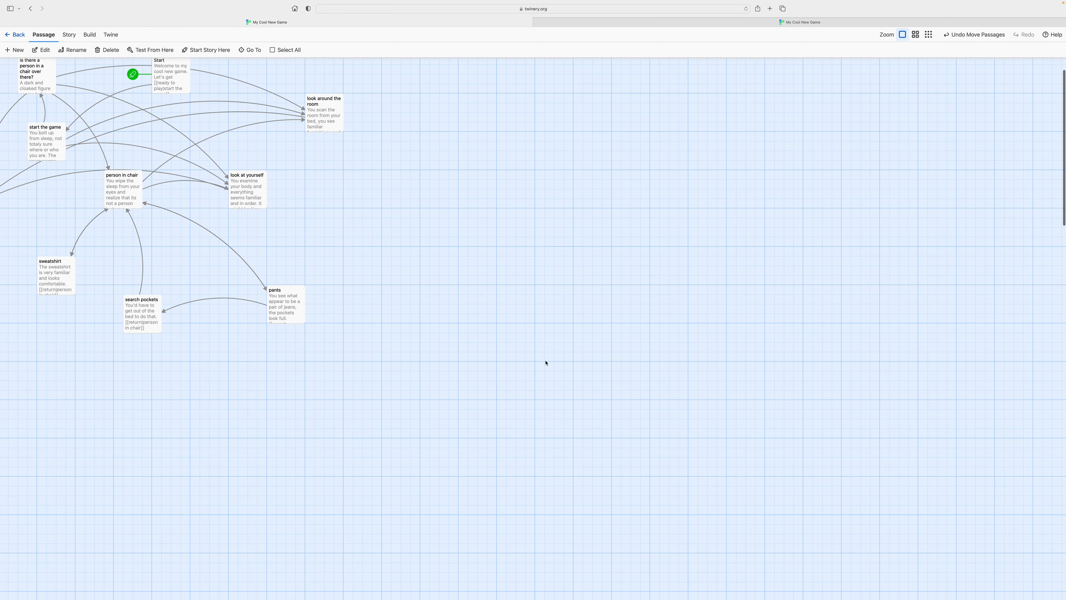
{"action": "scroll", "coordinate": [546, 362], "scroll_direction": "left", "scroll_amount": 2}
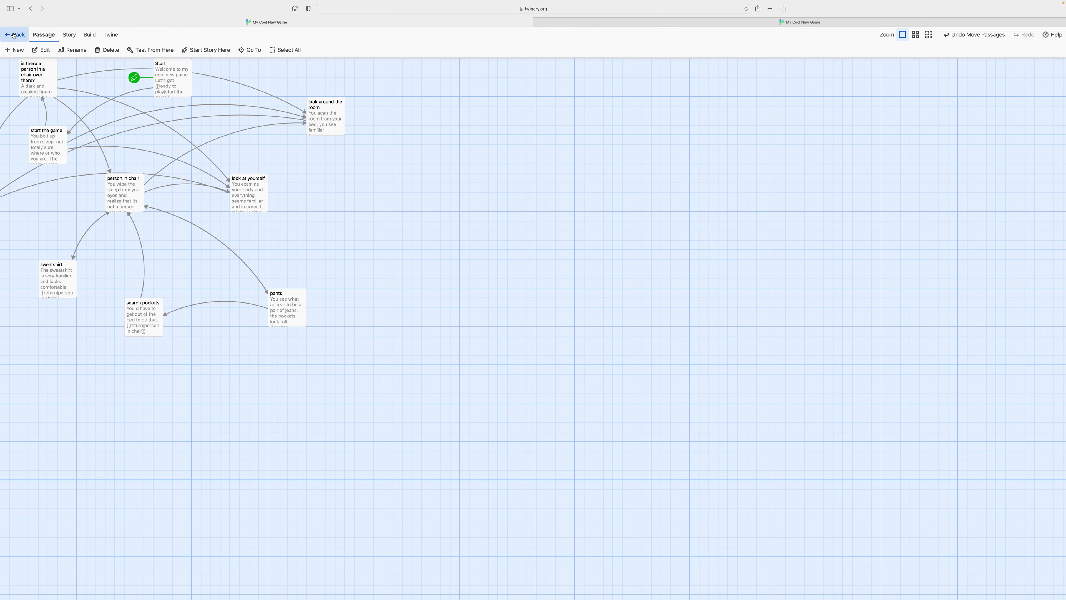
{"action": "left_click", "coordinate": [14, 37]}
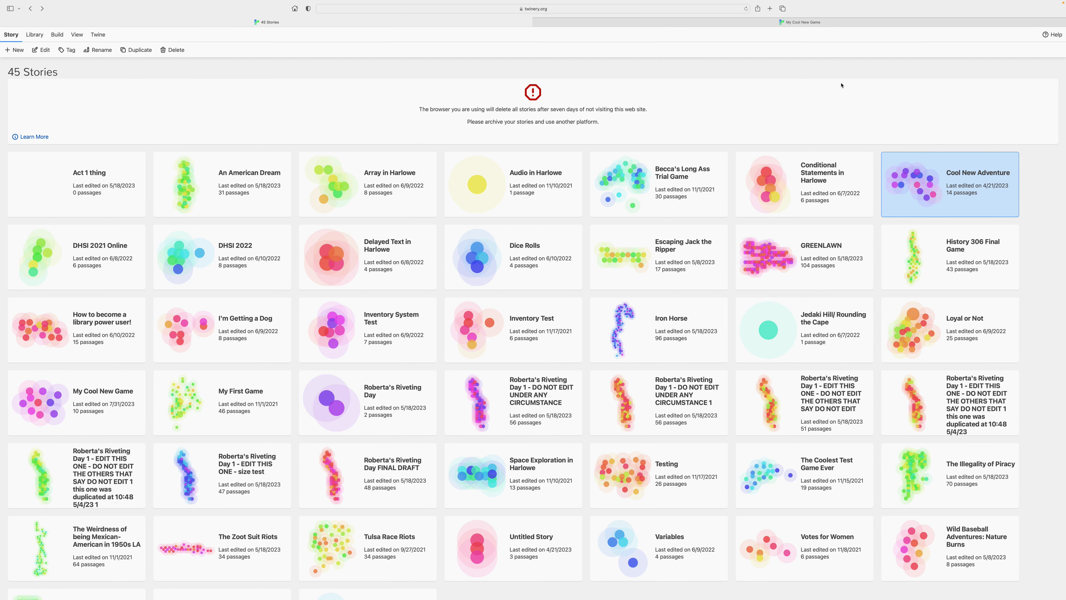
{"action": "scroll", "coordinate": [956, 190], "scroll_direction": "down", "scroll_amount": 3}
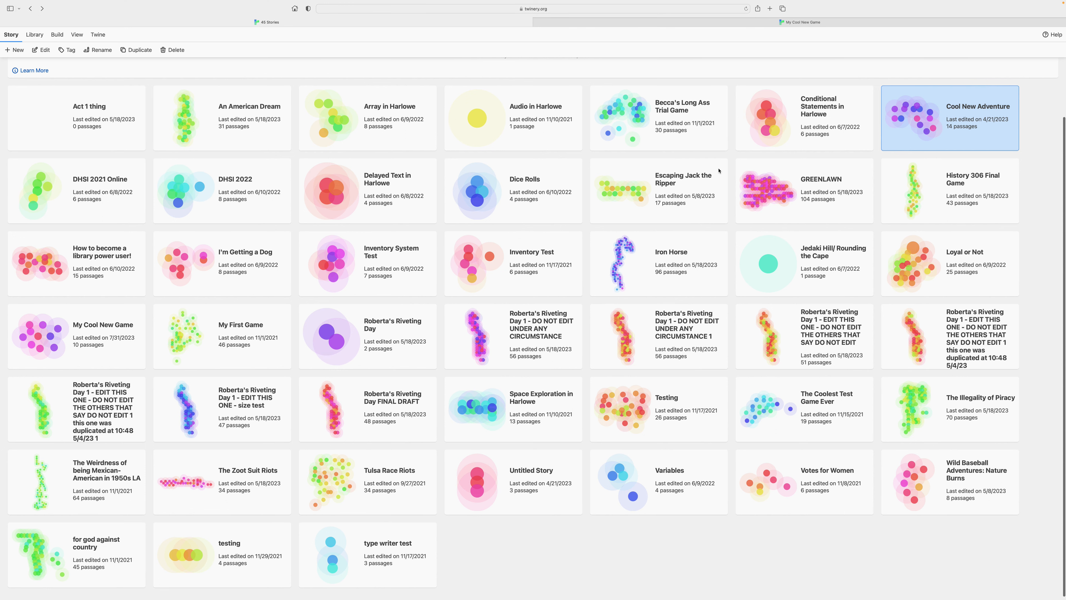
{"action": "scroll", "coordinate": [719, 170], "scroll_direction": "down", "scroll_amount": 1}
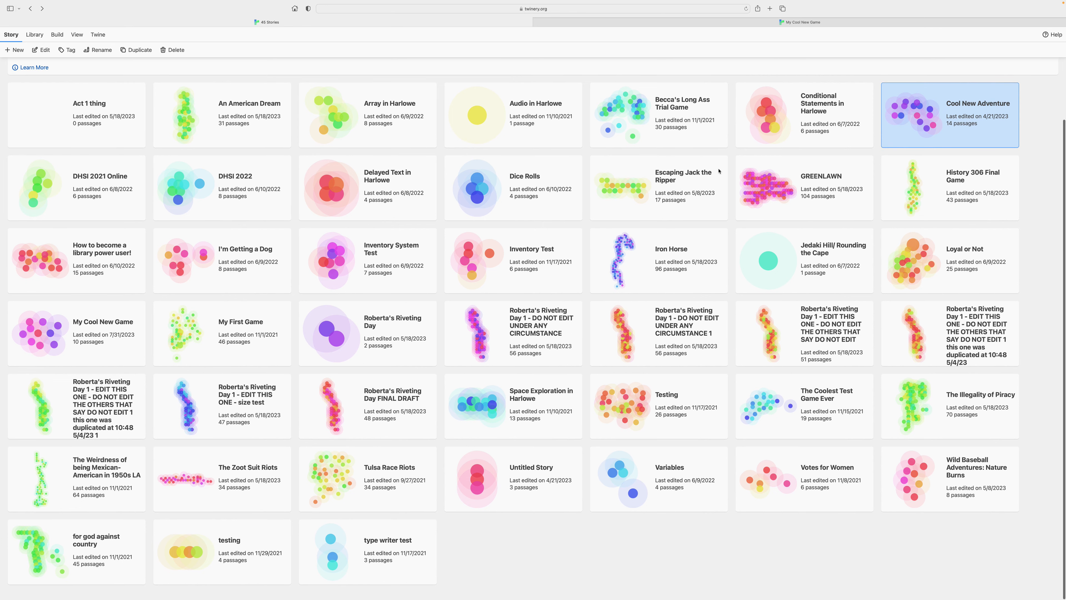
{"action": "scroll", "coordinate": [183, 168], "scroll_direction": "up", "scroll_amount": 5}
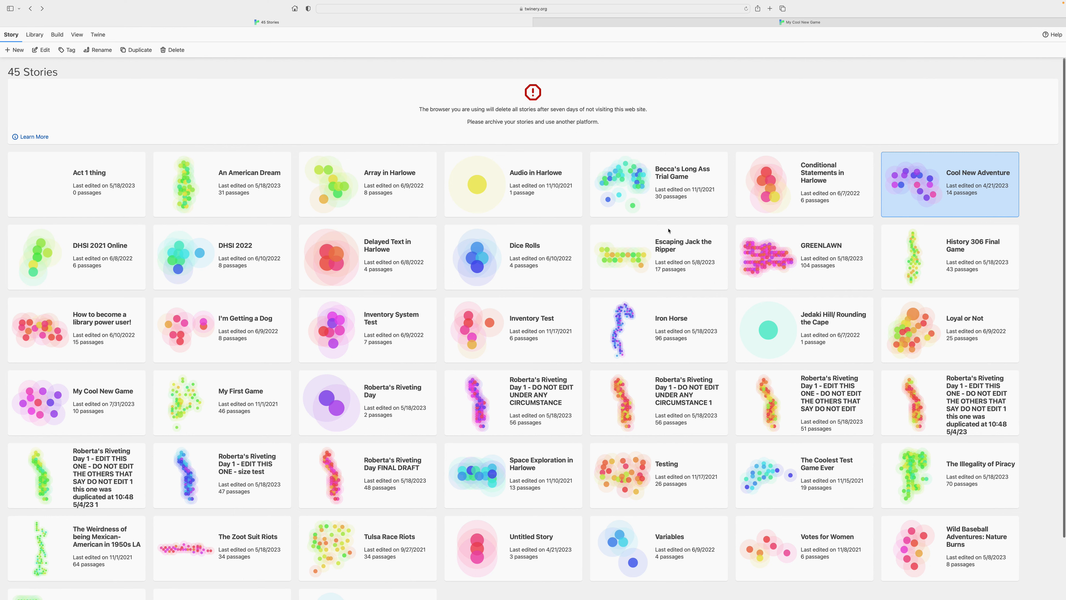
{"action": "scroll", "coordinate": [657, 313], "scroll_direction": "down", "scroll_amount": 5}
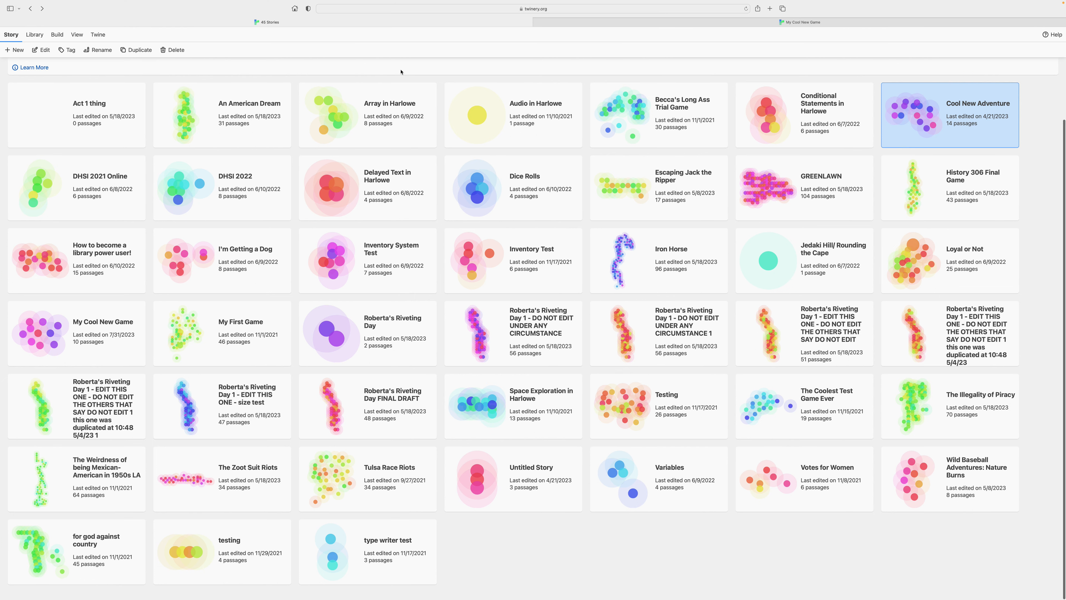
{"action": "scroll", "coordinate": [401, 72], "scroll_direction": "up", "scroll_amount": 5}
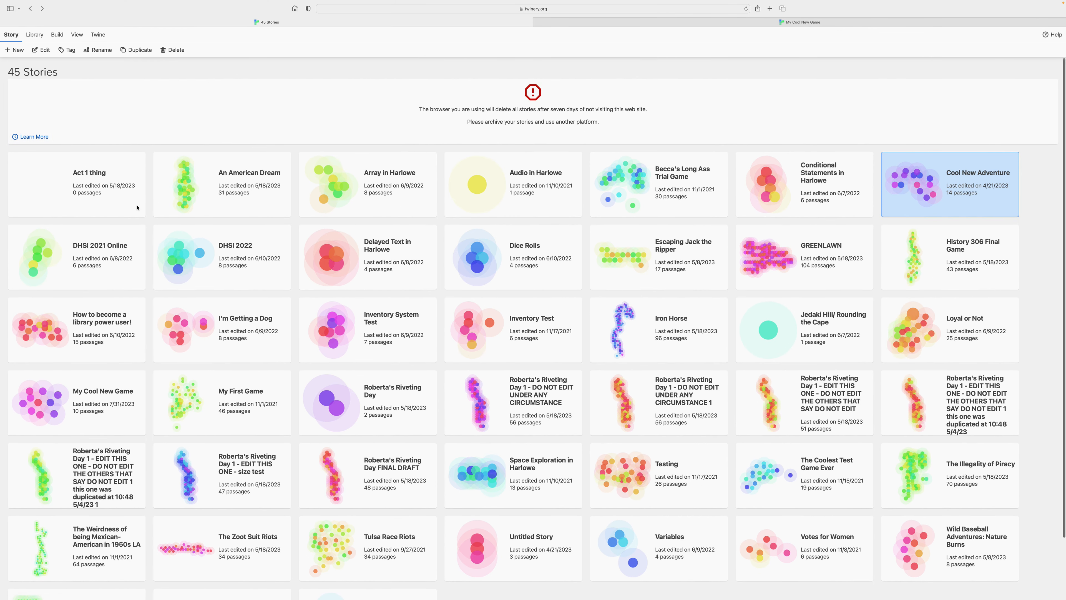
{"action": "scroll", "coordinate": [137, 207], "scroll_direction": "down", "scroll_amount": 1}
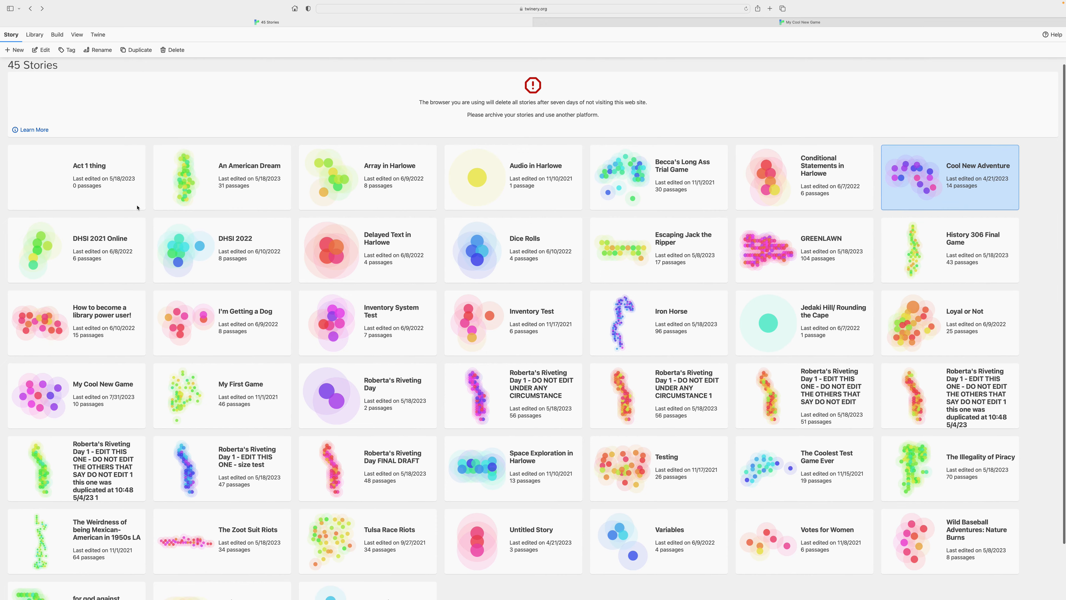
{"action": "scroll", "coordinate": [523, 198], "scroll_direction": "down", "scroll_amount": 4}
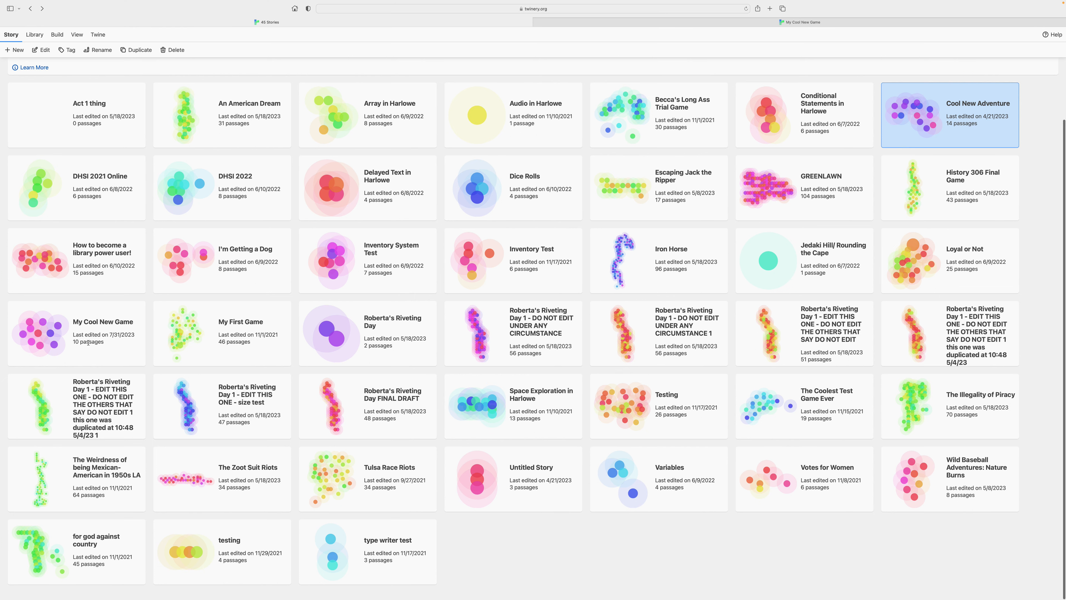
Step: Reopen the My Cool New Game story from the library
{"action": "left_click", "coordinate": [95, 331]}
{"action": "double_click", "coordinate": [90, 336]}
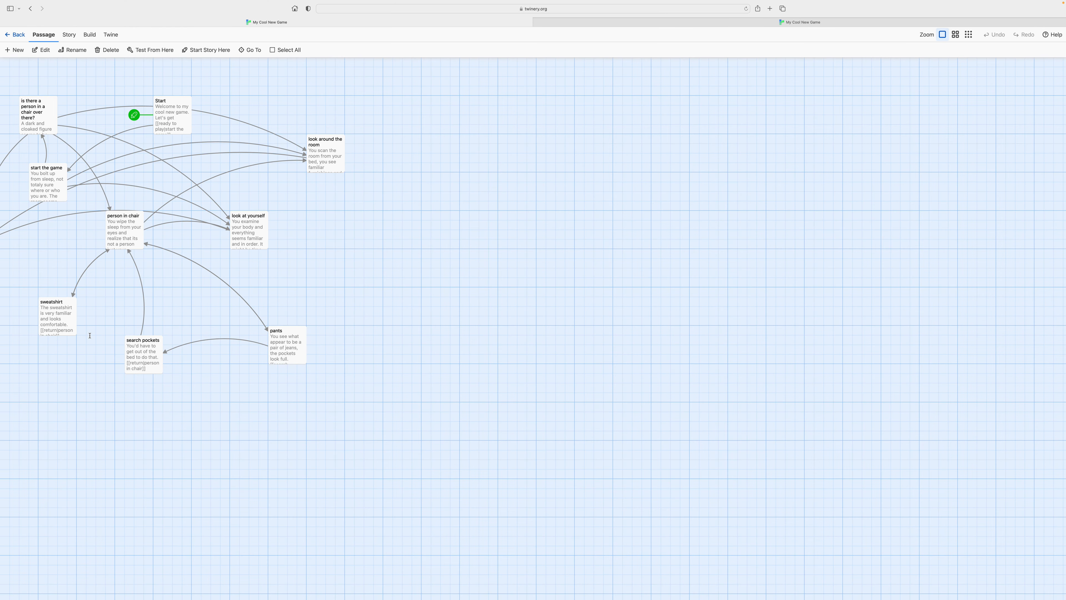
{"action": "scroll", "coordinate": [181, 304], "scroll_direction": "left", "scroll_amount": 5}
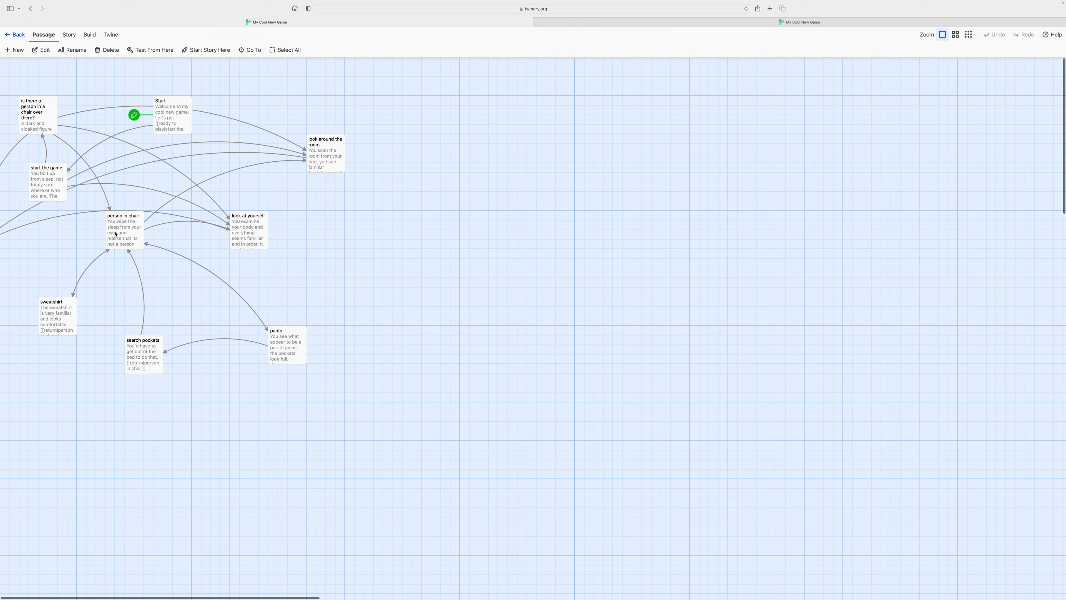
Step: Select all passages and move them together toward the middle of the map, bringing get out of bed into view, then deselect them
{"action": "left_click_drag", "start_coordinate": [22, 227], "coordinate": [38, 259]}
{"action": "left_click", "coordinate": [290, 52]}
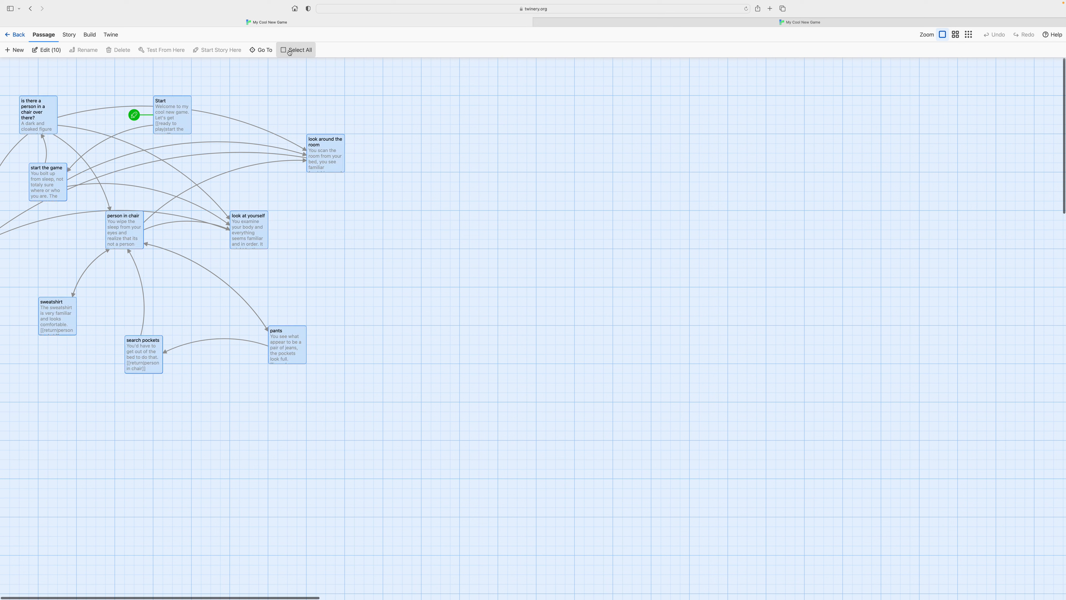
{"action": "left_click_drag", "start_coordinate": [191, 112], "coordinate": [565, 172]}
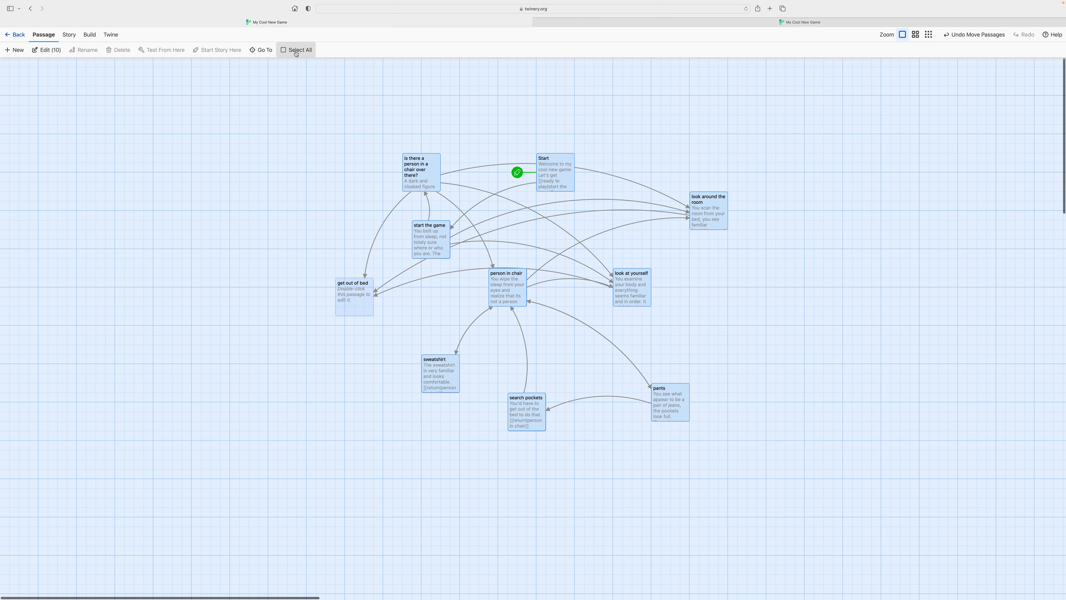
{"action": "left_click", "coordinate": [295, 107]}
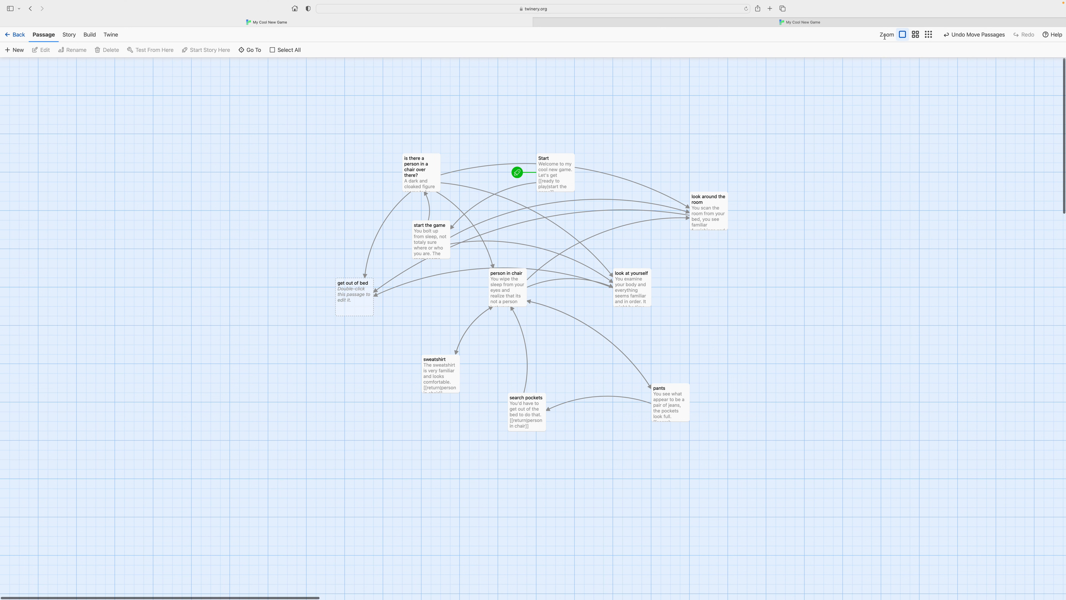
Step: Select all passages again, shift the whole map slightly up and to the right, and clear the selection
{"action": "scroll", "coordinate": [640, 231], "scroll_direction": "down", "scroll_amount": 1}
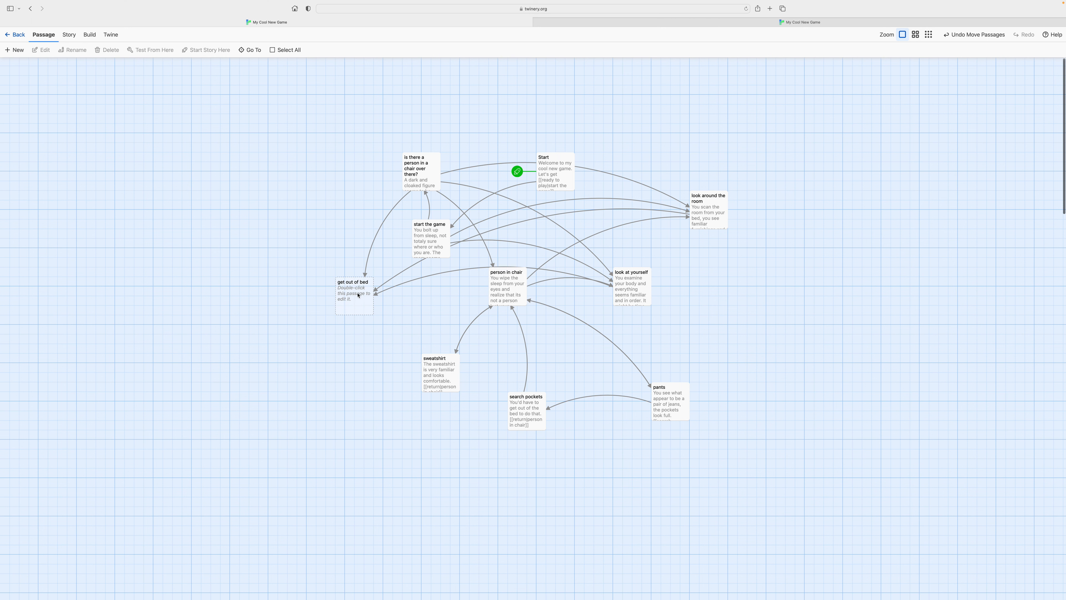
{"action": "scroll", "coordinate": [361, 293], "scroll_direction": "right", "scroll_amount": 2}
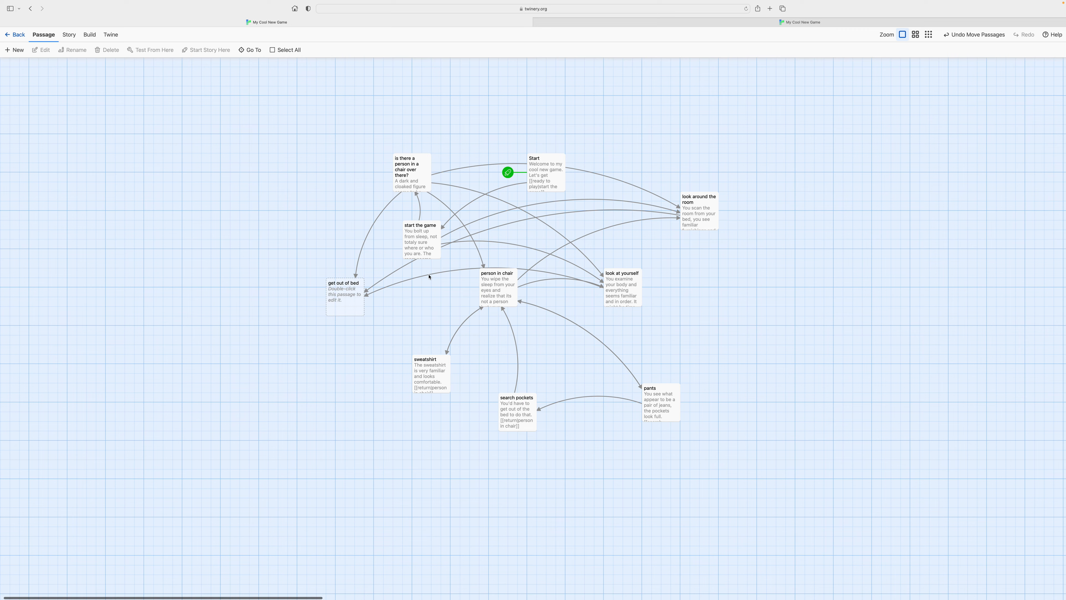
{"action": "left_click", "coordinate": [284, 50]}
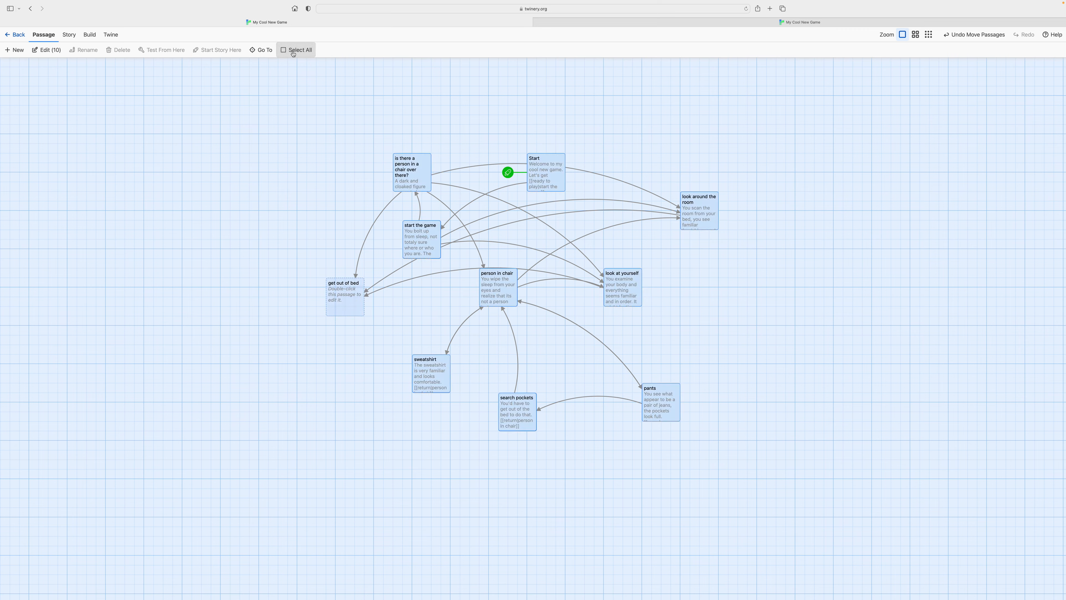
{"action": "left_click_drag", "start_coordinate": [400, 174], "coordinate": [426, 140]}
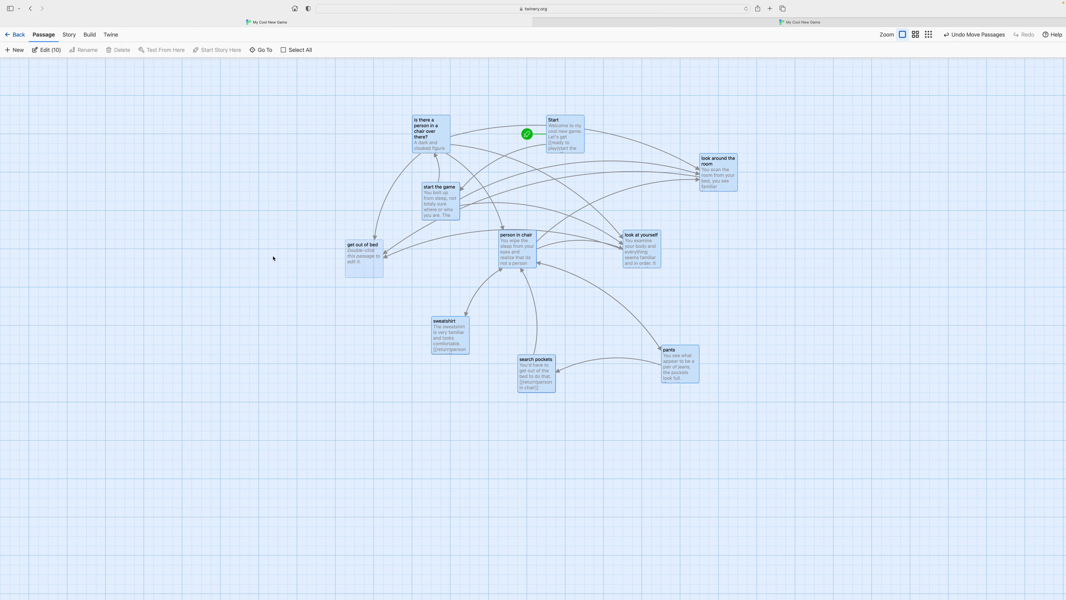
{"action": "left_click", "coordinate": [246, 238]}
Step: In get out of bed, write "You emerge from the cocoon of your bed and realize that you've been in your room the whole time. Man"
{"action": "double_click", "coordinate": [359, 262]}
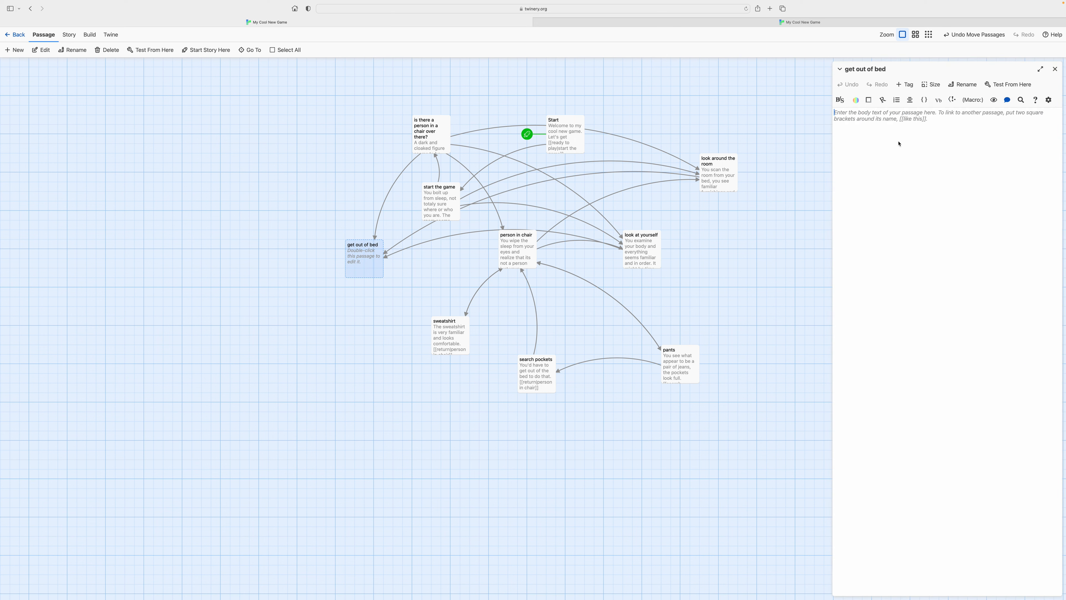
{"action": "type", "text": "This"}
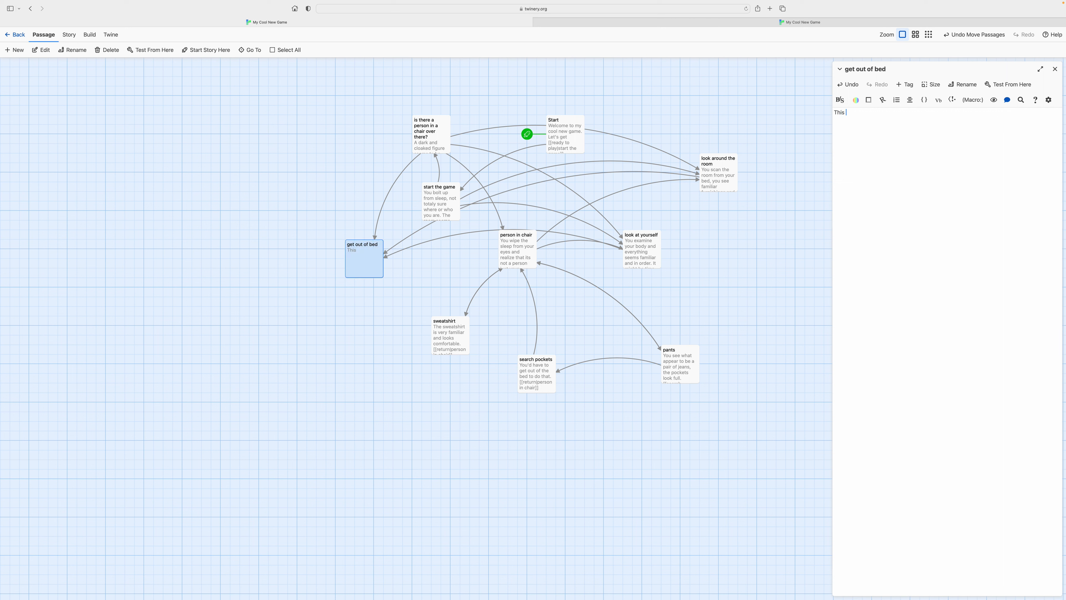
{"action": "key", "text": "BackSpace"}
{"action": "key", "text": "BackSpace"}
{"action": "key", "text": "BackSpace"}
{"action": "key", "text": "BackSpace"}
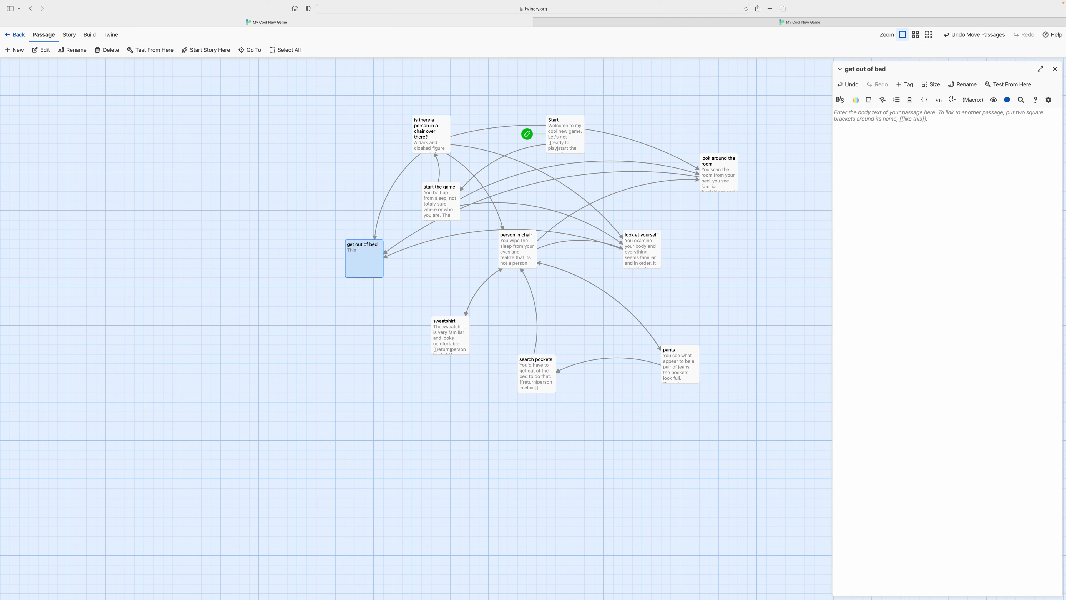
{"action": "type", "text": "You "}
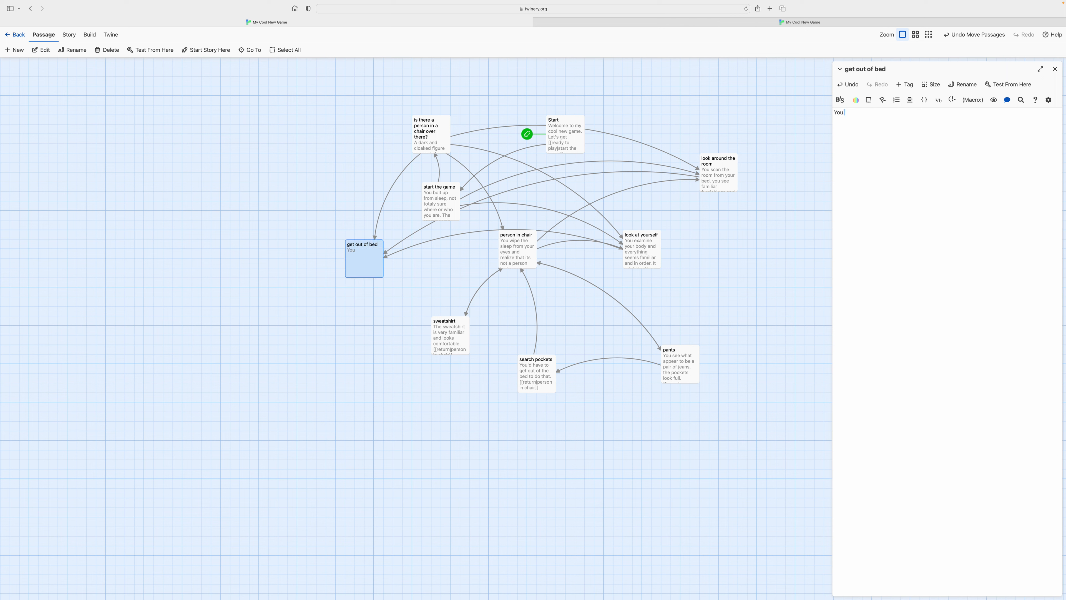
{"action": "type", "text": "emer"}
{"action": "type", "text": "ge from the coa"}
{"action": "type", "text": "c"}
{"action": "type", "text": "oon of yo"}
{"action": "type", "text": "ur "}
{"action": "type", "text": "bed "}
{"action": "type", "text": "a"}
{"action": "type", "text": "and rel"}
{"action": "type", "text": "alize that you"}
{"action": "type", "text": "'ve been in "}
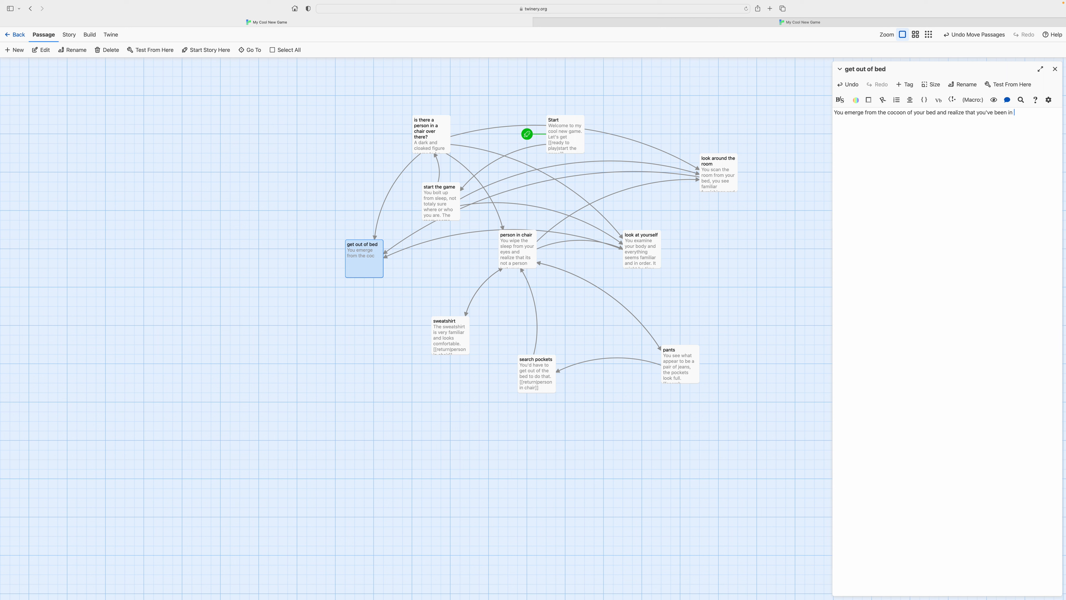
{"action": "type", "text": "your room the who le time. Man"}
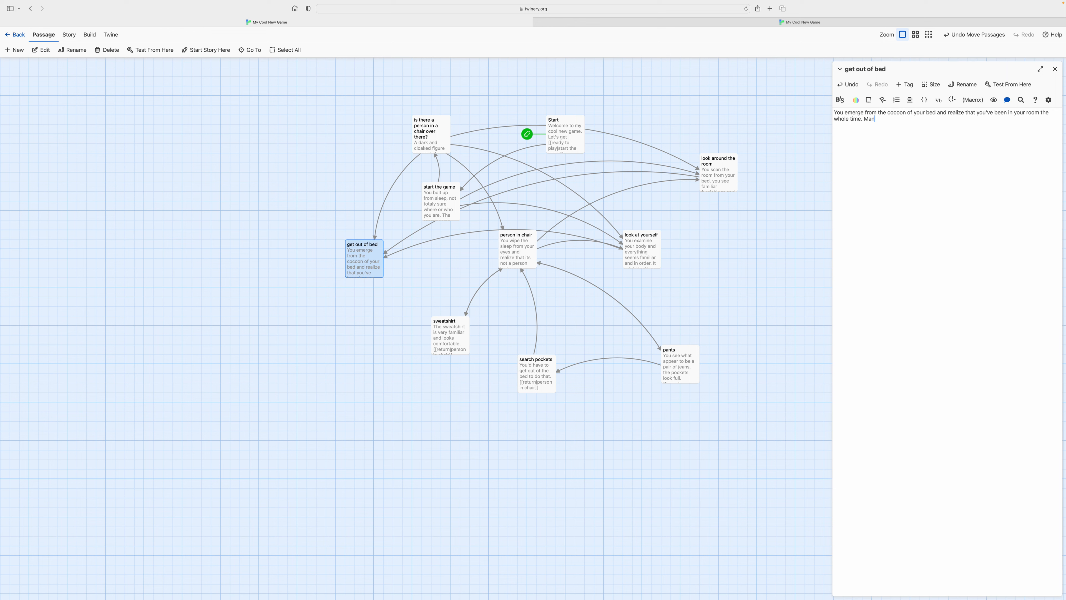
Step: Continue the text with "! that was a rough night. You can here your partner rummaging around the kithchen you decide its time for [[coffee]]"
{"action": "type", "text": "! that was a rou"}
{"action": "type", "text": "ght"}
{"action": "type", "text": " night"}
{"action": "type", "text": ". You can "}
{"action": "type", "text": "here you"}
{"action": "type", "text": " partr"}
{"action": "type", "text": "er"}
{"action": "type", "text": " fu"}
{"action": "key", "text": "BackSpace"}
{"action": "key", "text": "BackSpace"}
{"action": "type", "text": "rummaging rou"}
{"action": "key", "text": "BackSpace"}
{"action": "key", "text": "BackSpace"}
{"action": "key", "text": "BackSpace"}
{"action": "type", "text": "around the "}
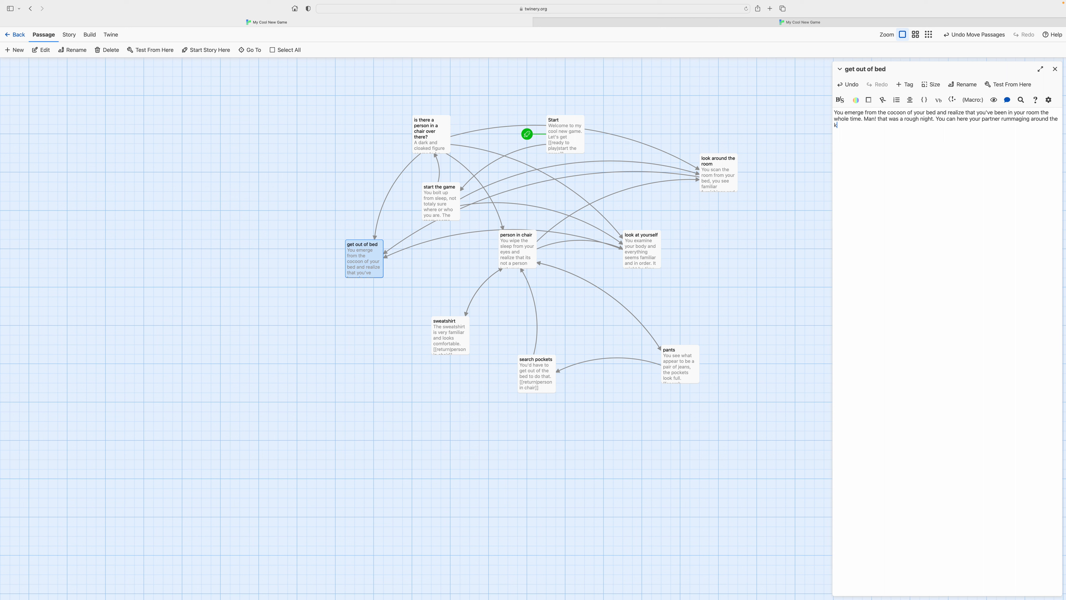
{"action": "type", "text": "kithchen you decide its time for [[coffee]]"}
{"action": "key", "text": "Return"}
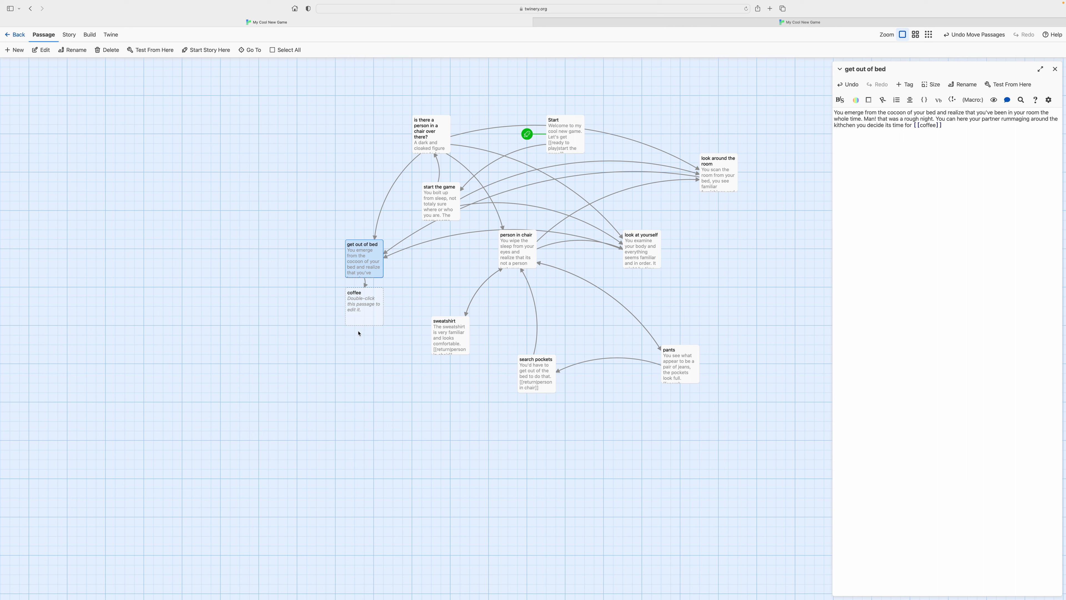
Step: In the new coffee passage, write "You take a sip of coffee and the night floods back into your memory. It was a great night!"
{"action": "double_click", "coordinate": [355, 307]}
{"action": "type", "text": "You "}
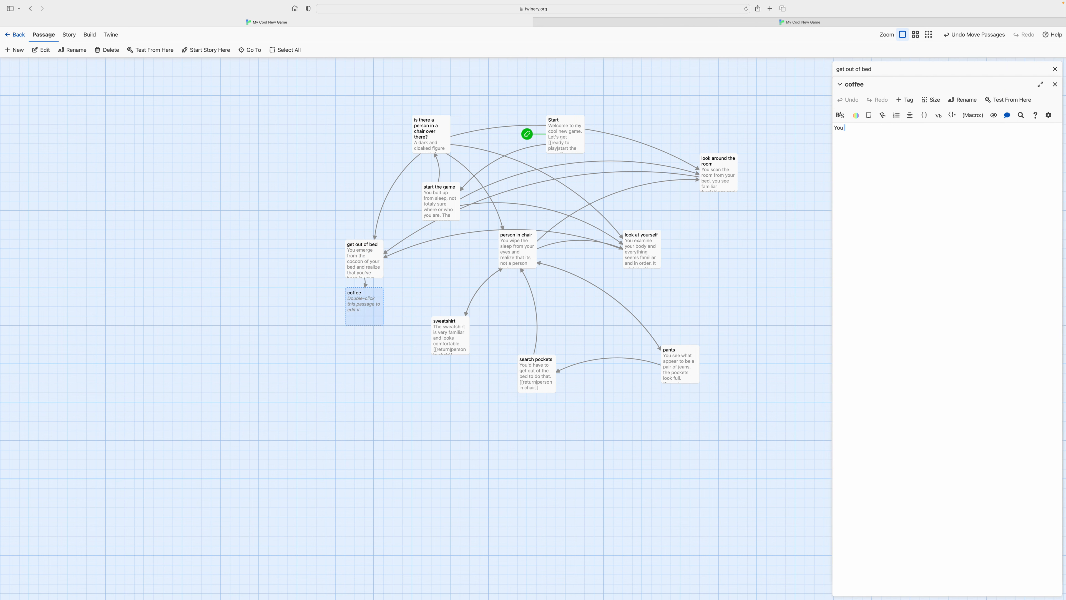
{"action": "type", "text": "take a sip of coffee and the night floods back into your memory. It was a great night!"}
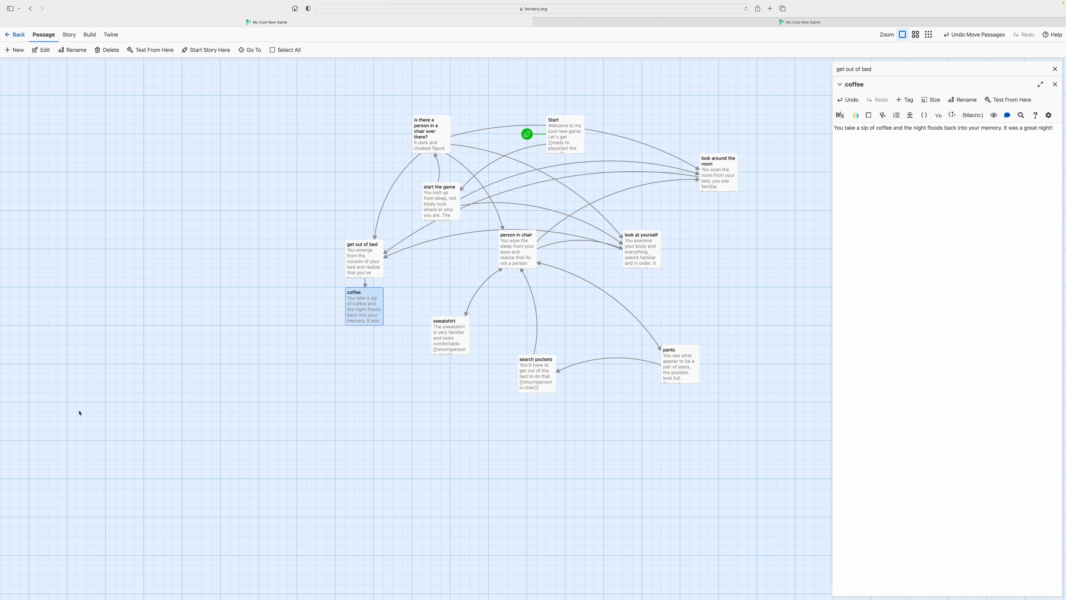
Step: Move the coffee passage below sweatshirt and search pockets, and raise the Start passage to the top edge of the map
{"action": "left_click_drag", "start_coordinate": [356, 301], "coordinate": [468, 465]}
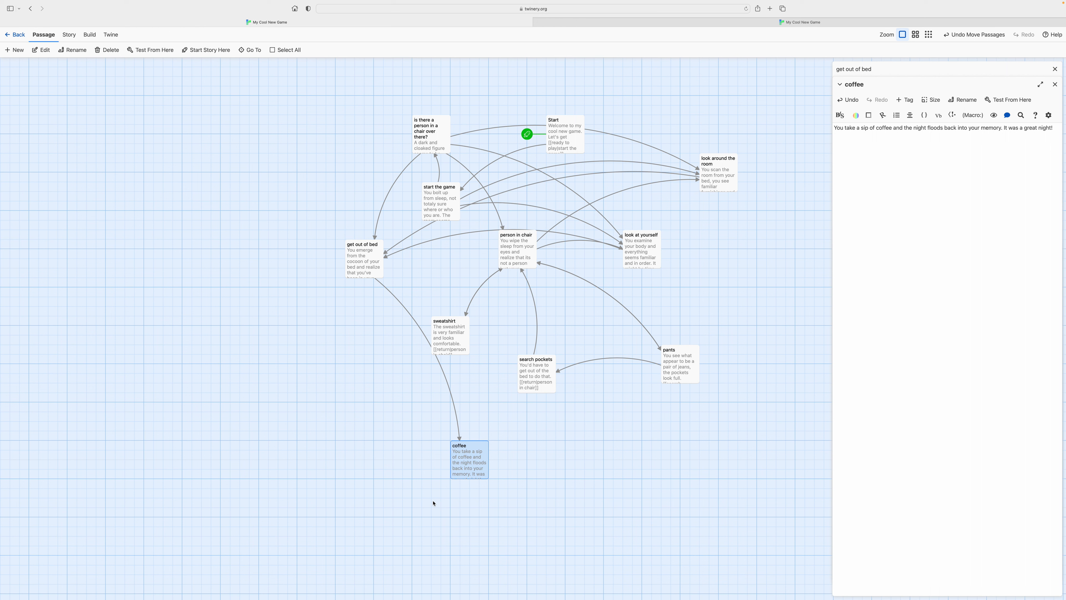
{"action": "left_click_drag", "start_coordinate": [565, 135], "coordinate": [545, 80]}
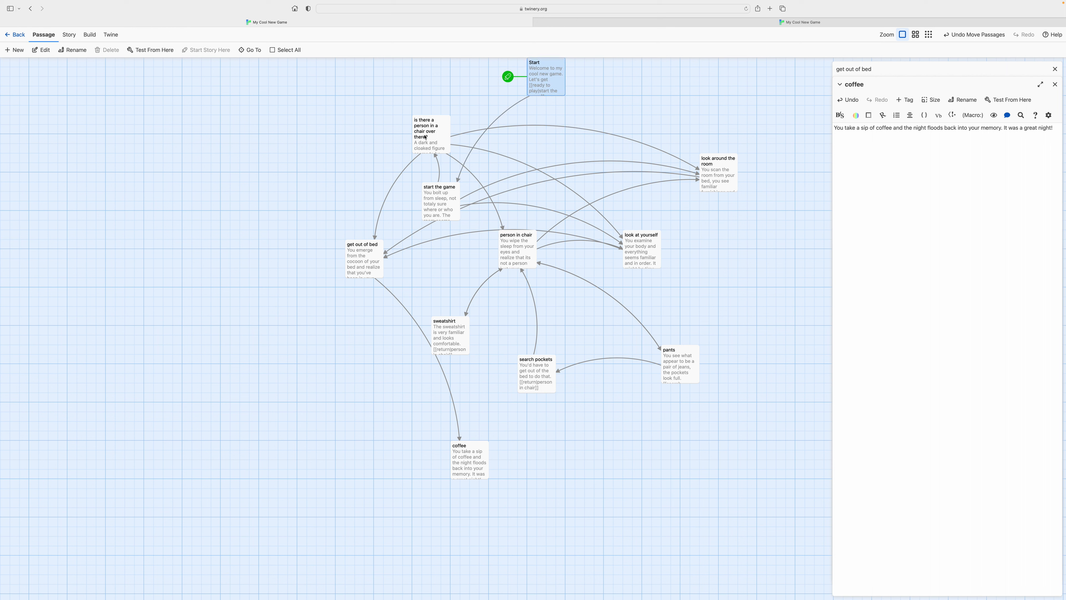
Step: Test the story from the Start passage, compare it with the earlier test version, and return to the story map
{"action": "double_click", "coordinate": [541, 74]}
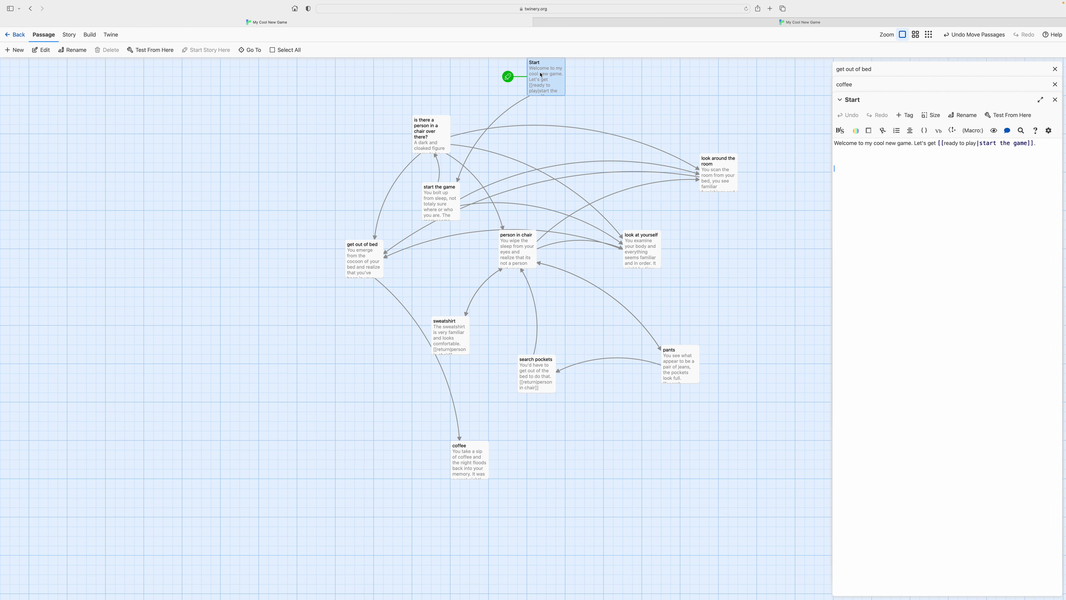
{"action": "left_click", "coordinate": [148, 50]}
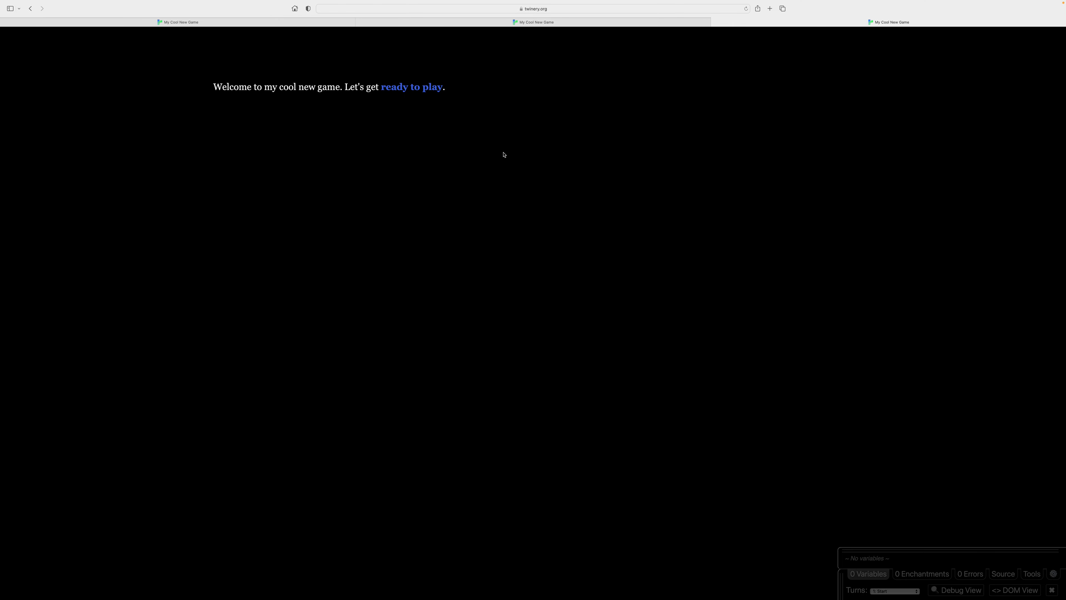
{"action": "left_click", "coordinate": [438, 31]}
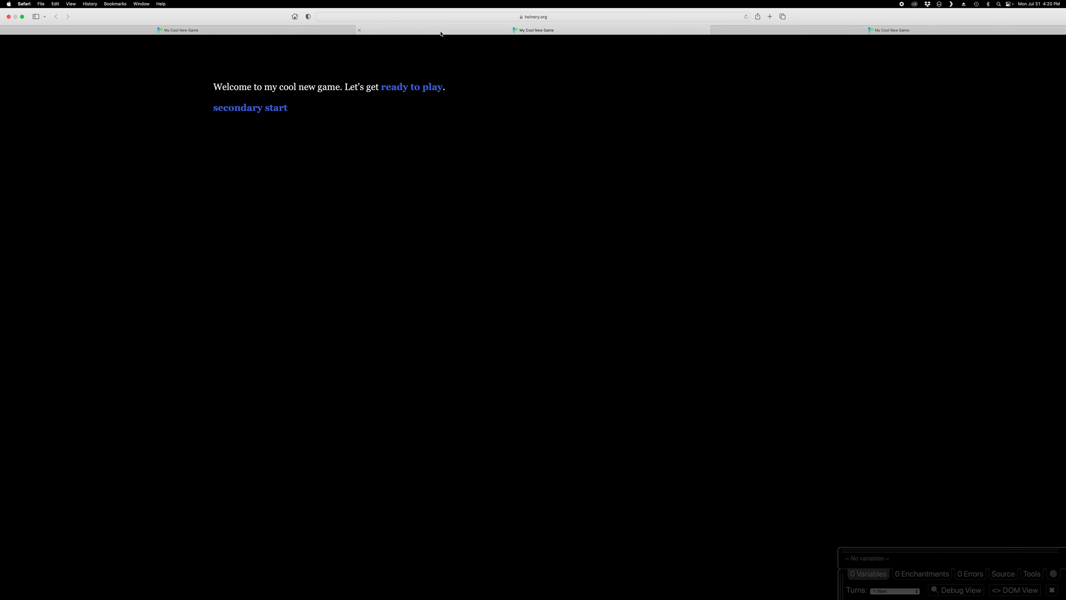
{"action": "left_click", "coordinate": [800, 30]}
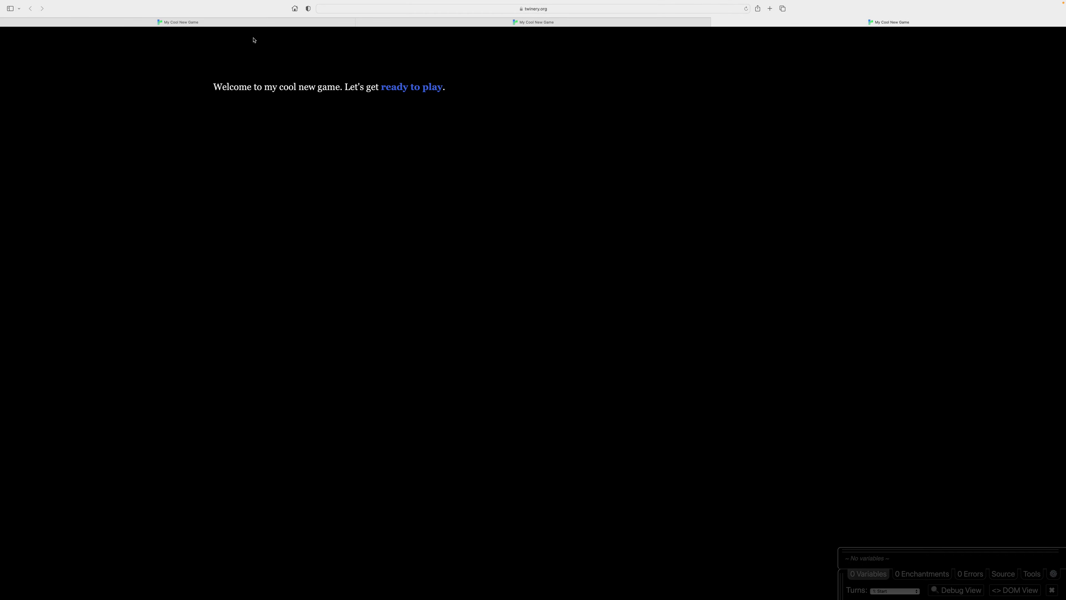
{"action": "left_click", "coordinate": [254, 22]}
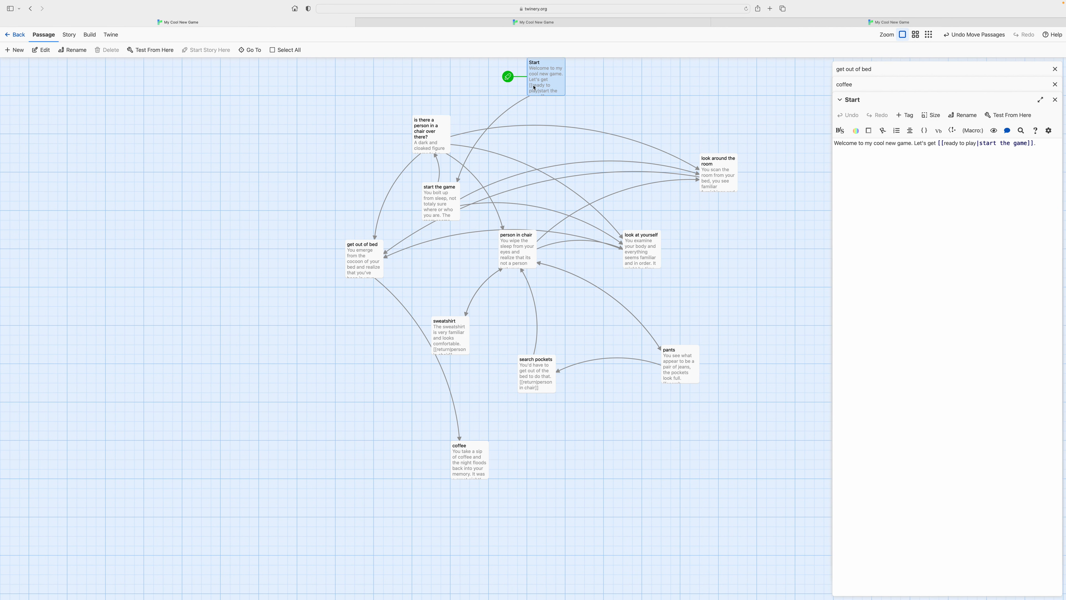
Step: Stack start the game directly beneath "is there a person in a chair over there?" and place get out of bed level with coffee on its left
{"action": "left_click_drag", "start_coordinate": [415, 133], "coordinate": [376, 113]}
{"action": "left_click_drag", "start_coordinate": [438, 187], "coordinate": [409, 185]}
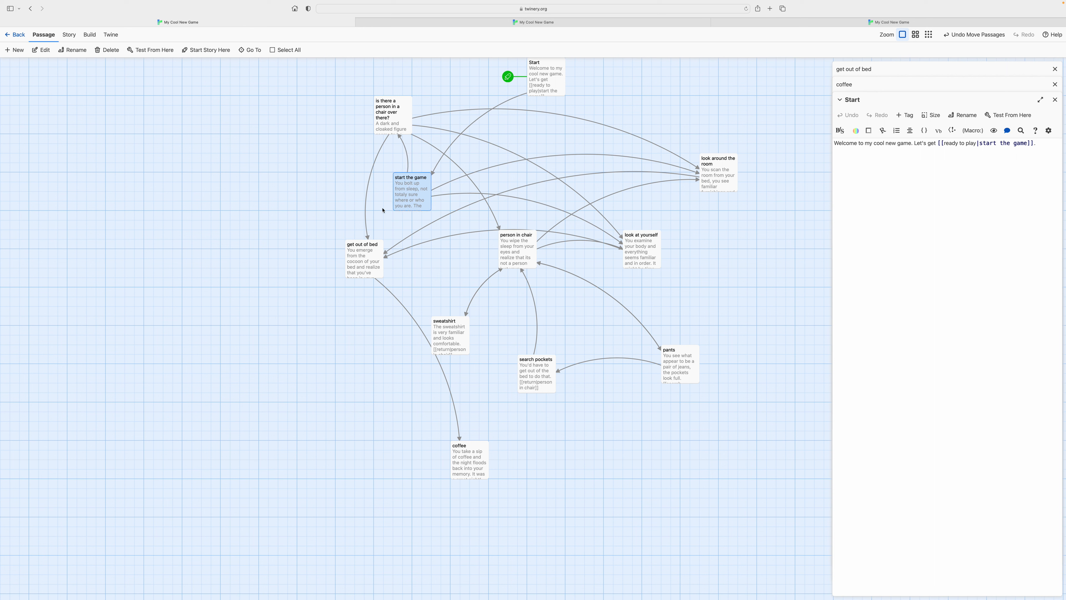
{"action": "mouse_move", "coordinate": [352, 263]}
{"action": "left_mouse_down"}
{"action": "mouse_move", "coordinate": [327, 205]}
{"action": "mouse_move", "coordinate": [390, 278]}
{"action": "mouse_move", "coordinate": [346, 273]}
{"action": "mouse_move", "coordinate": [354, 280]}
{"action": "left_mouse_up"}
{"action": "mouse_move", "coordinate": [386, 182]}
{"action": "left_mouse_down"}
{"action": "mouse_move", "coordinate": [360, 185]}
{"action": "mouse_move", "coordinate": [391, 190]}
{"action": "left_mouse_up"}
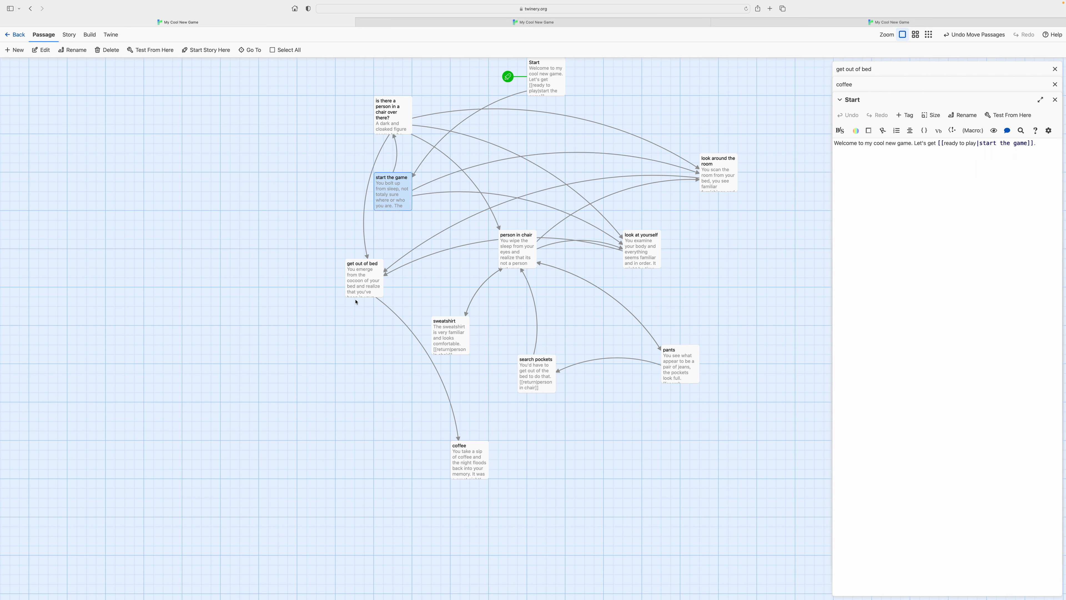
{"action": "left_click_drag", "start_coordinate": [356, 292], "coordinate": [168, 288]}
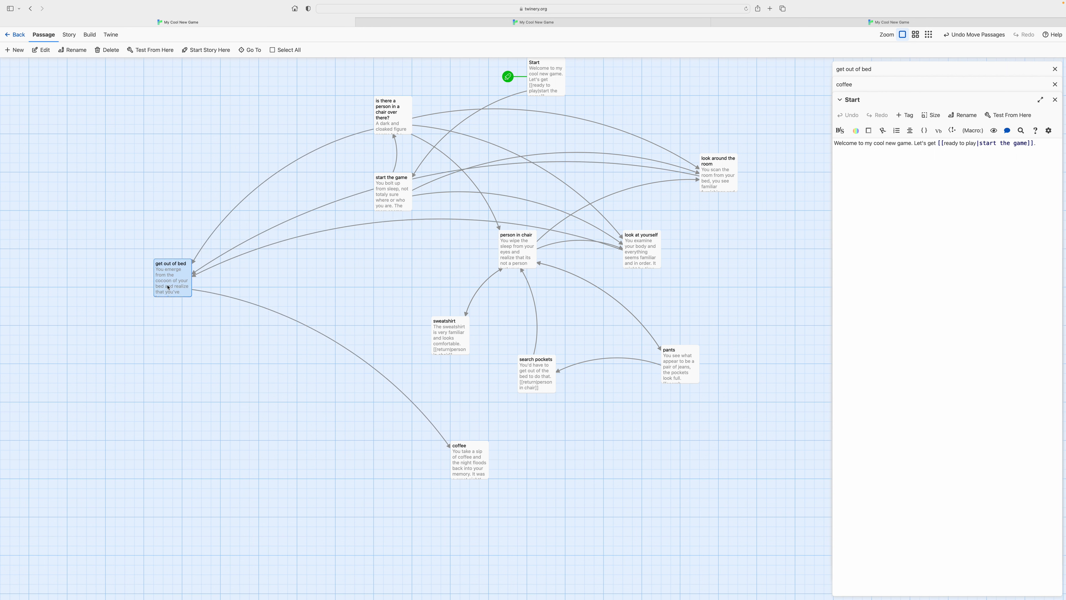
{"action": "left_click_drag", "start_coordinate": [185, 277], "coordinate": [283, 462]}
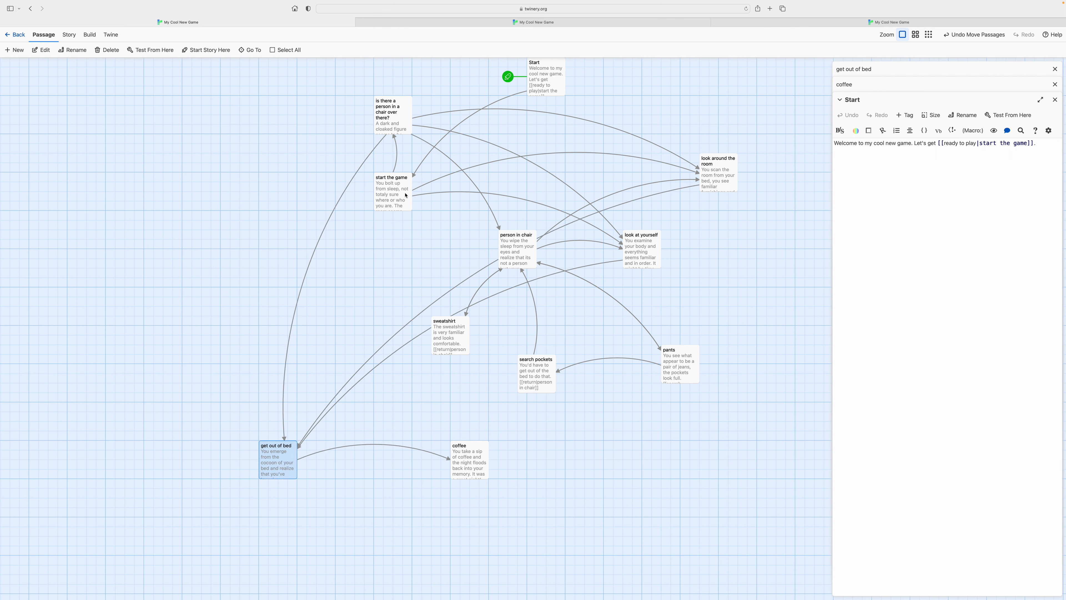
Step: Move person in chair far to the left of start the game, and place look at yourself and look around the room just below it
{"action": "left_click_drag", "start_coordinate": [513, 245], "coordinate": [222, 227]}
{"action": "left_click_drag", "start_coordinate": [638, 253], "coordinate": [380, 253]}
{"action": "left_click_drag", "start_coordinate": [713, 171], "coordinate": [465, 249]}
Step: Line up sweatshirt, search pockets and pants in a row, with person in chair centred above them
{"action": "left_click_drag", "start_coordinate": [454, 341], "coordinate": [124, 308]}
{"action": "left_click_drag", "start_coordinate": [527, 364], "coordinate": [185, 304]}
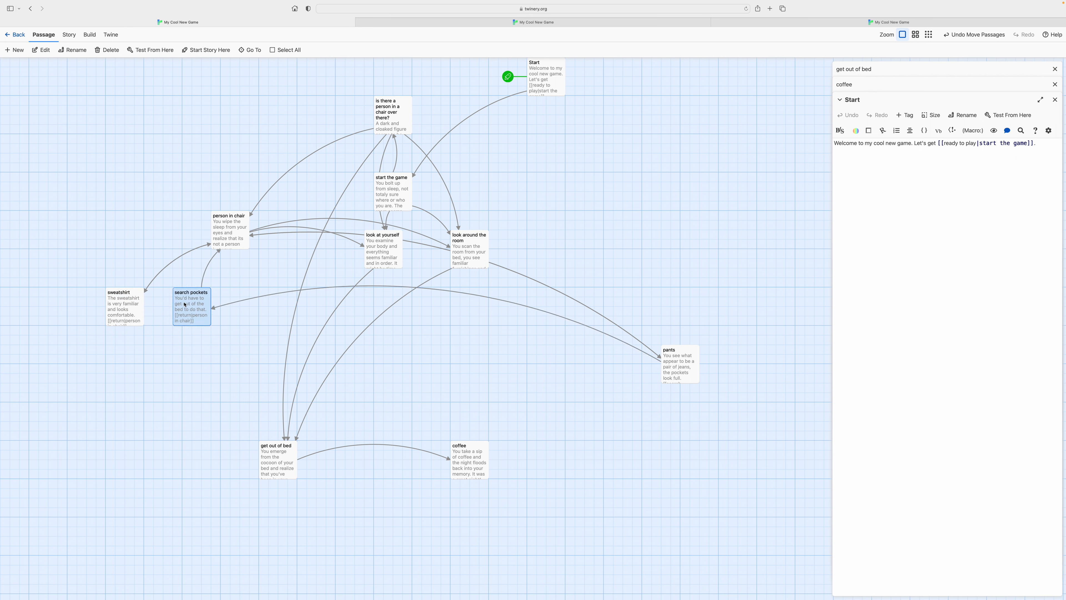
{"action": "left_click_drag", "start_coordinate": [673, 350], "coordinate": [248, 302]}
{"action": "left_click_drag", "start_coordinate": [232, 242], "coordinate": [181, 243]}
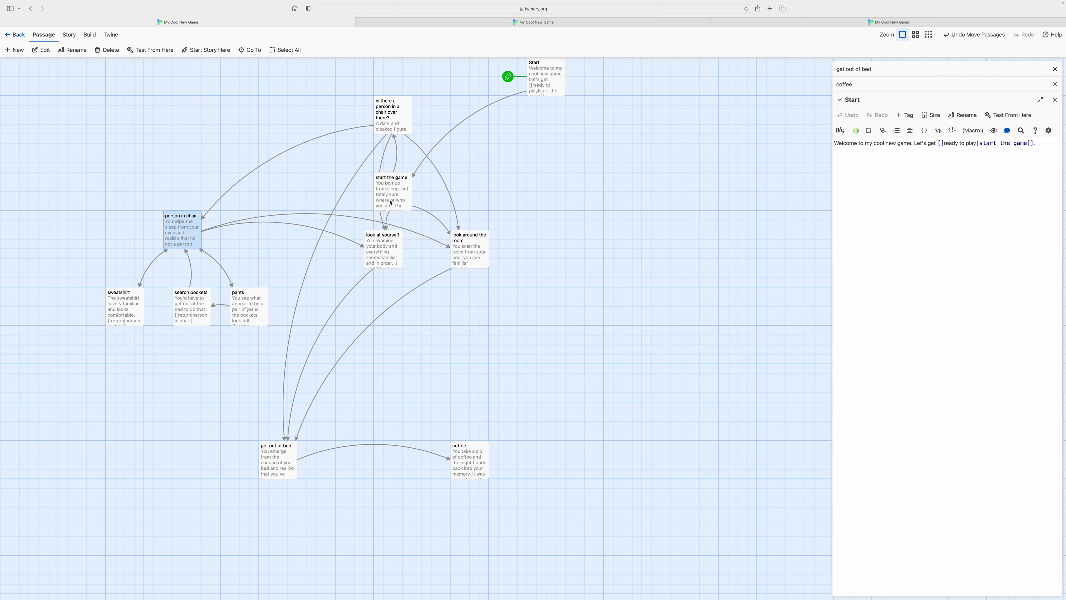
Step: Spread look around the room and look at yourself beneath a raised start the game, with "is there a person in a chair over there?" beside person in chair
{"action": "left_click_drag", "start_coordinate": [459, 236], "coordinate": [517, 236]}
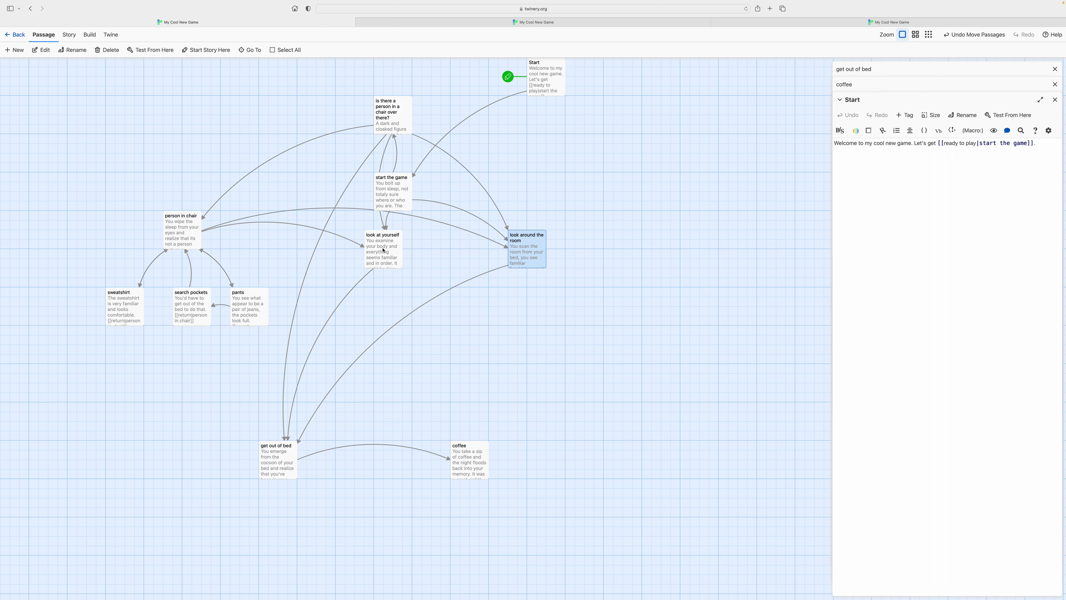
{"action": "left_click", "coordinate": [376, 246]}
{"action": "left_click_drag", "start_coordinate": [375, 246], "coordinate": [350, 246]}
{"action": "left_click_drag", "start_coordinate": [389, 207], "coordinate": [401, 180]}
{"action": "left_click_drag", "start_coordinate": [397, 125], "coordinate": [258, 252]}
{"action": "left_click_drag", "start_coordinate": [358, 252], "coordinate": [387, 261]}
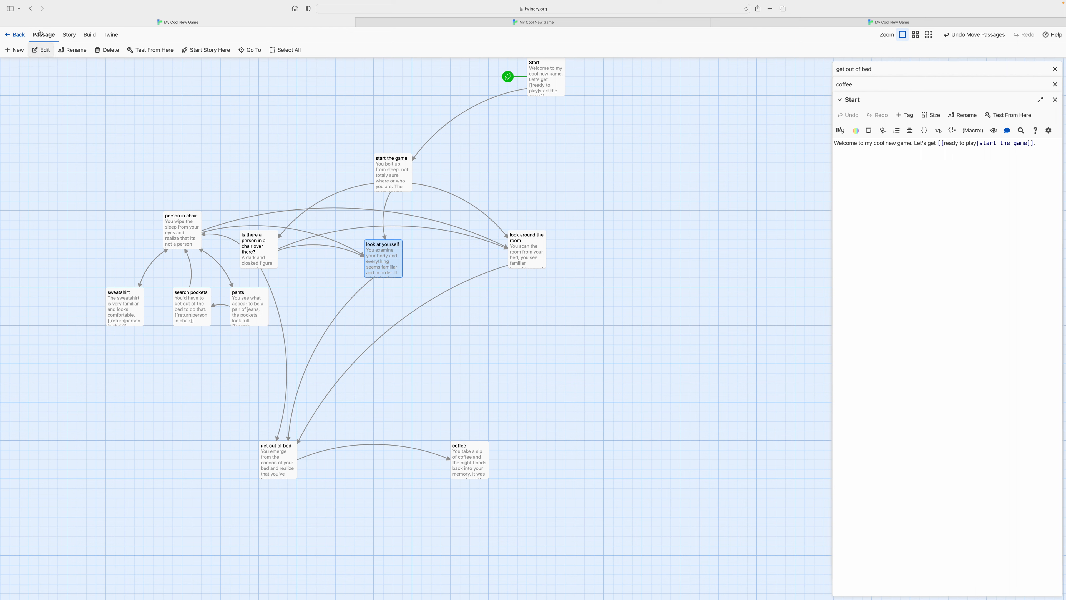
Step: Create a new passage and open it for editing
{"action": "left_click", "coordinate": [15, 50]}
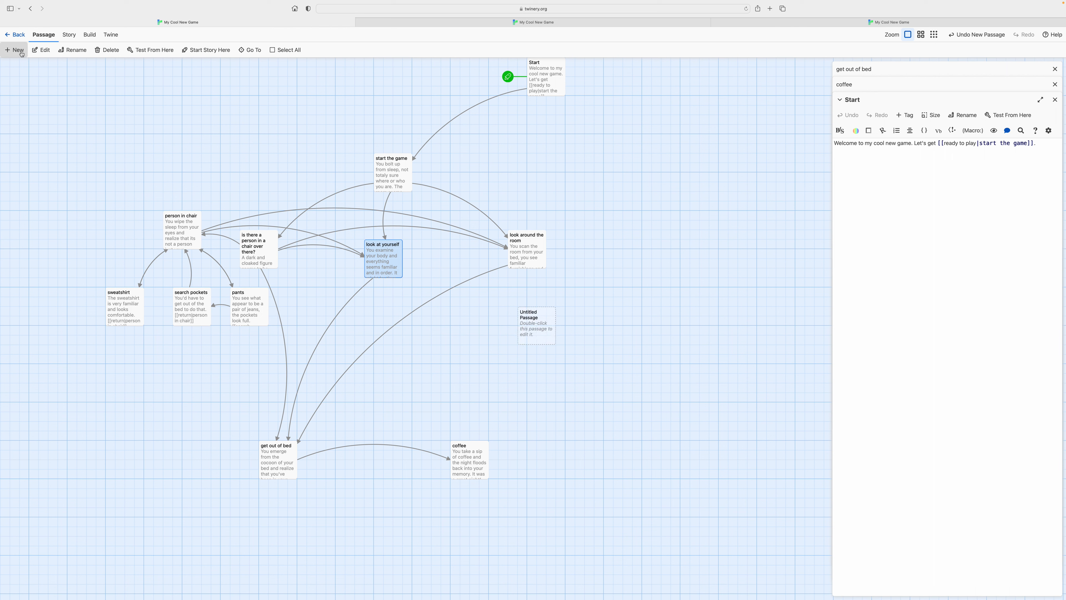
{"action": "double_click", "coordinate": [530, 326]}
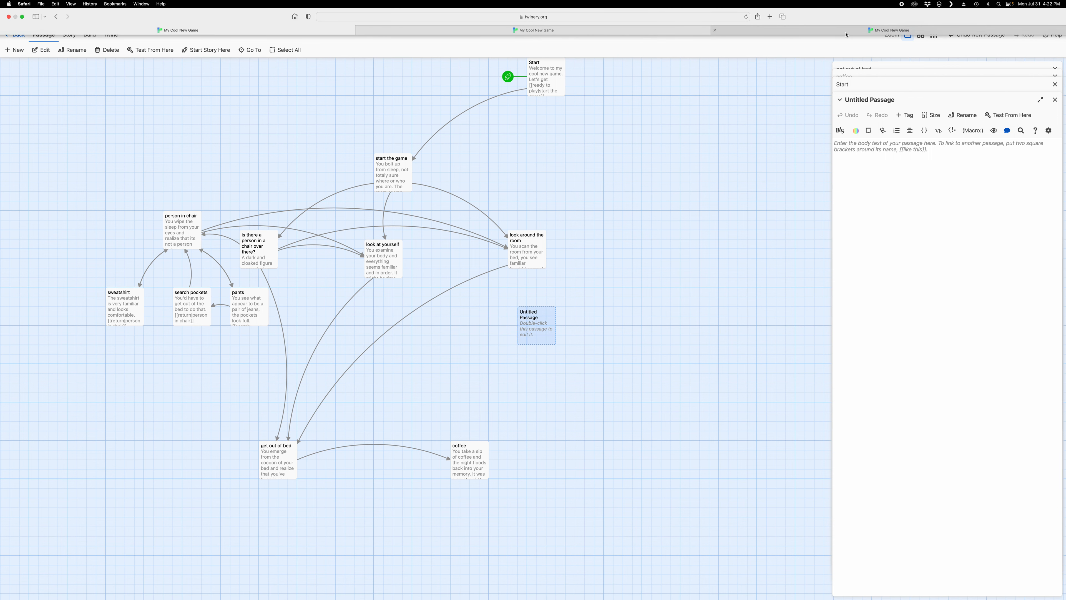
Step: Return to the latest test version and play the story through ready to play and look around the room
{"action": "left_click", "coordinate": [888, 30]}
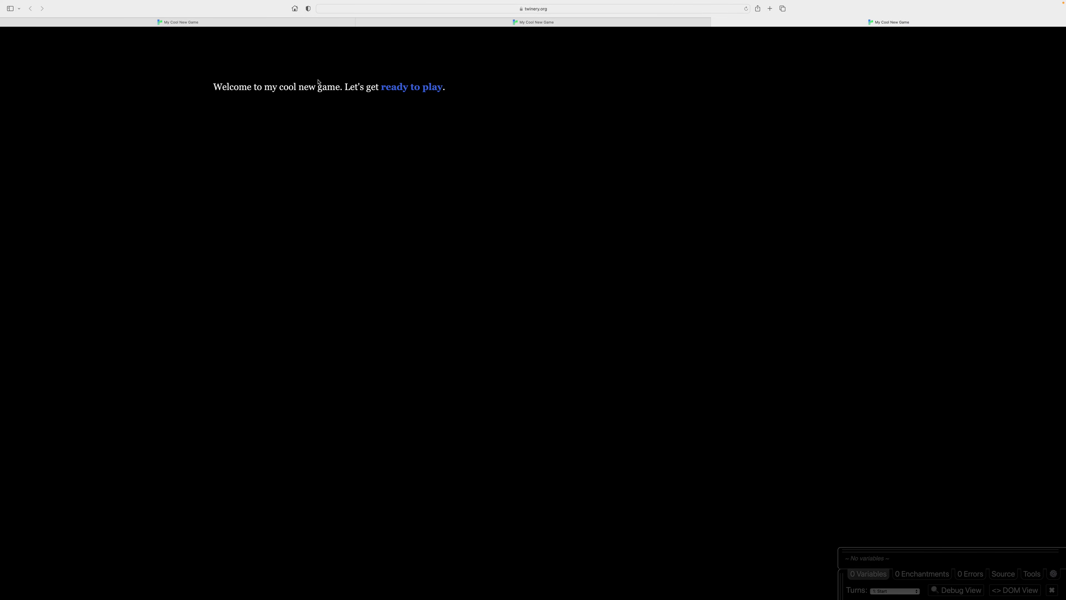
{"action": "left_click", "coordinate": [405, 89]}
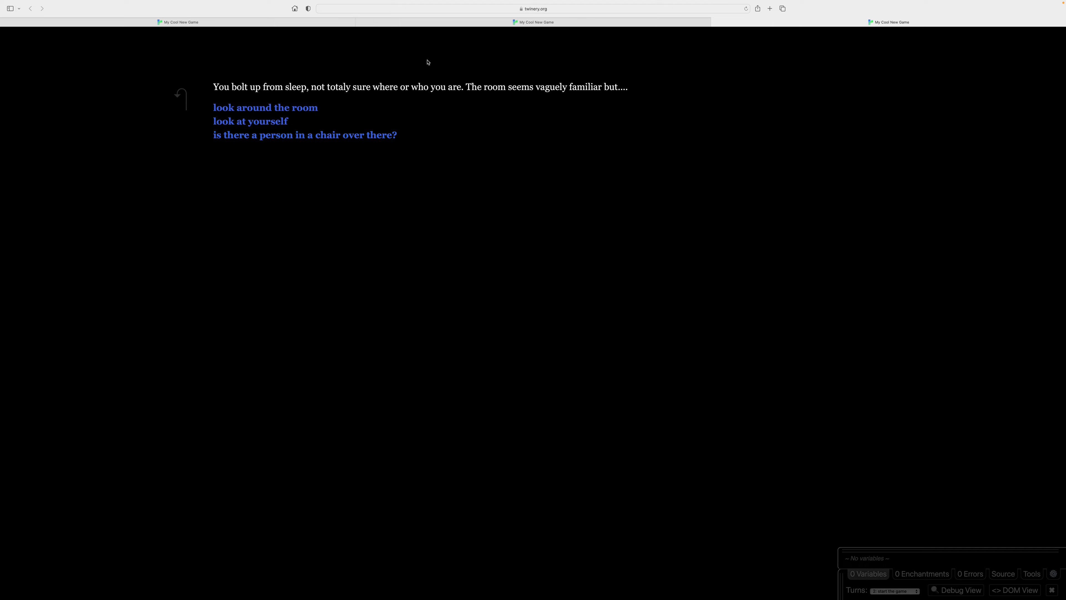
{"action": "left_click", "coordinate": [235, 108]}
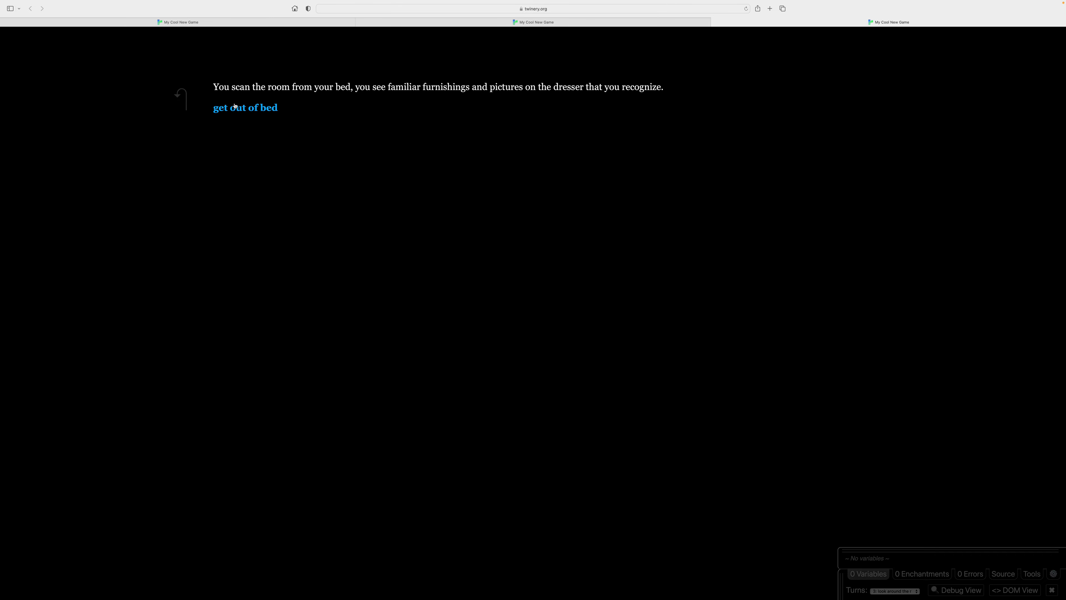
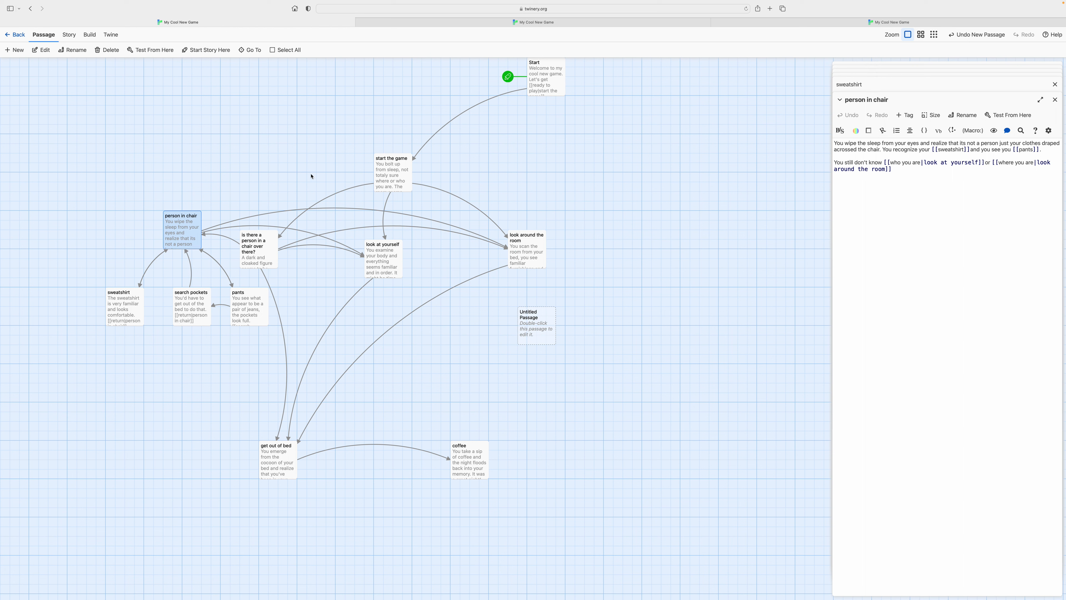
Step: Take the browser window out of full screen and look over the Twine Basics reading page behind it
{"action": "mouse_move", "coordinate": [730, 2]}
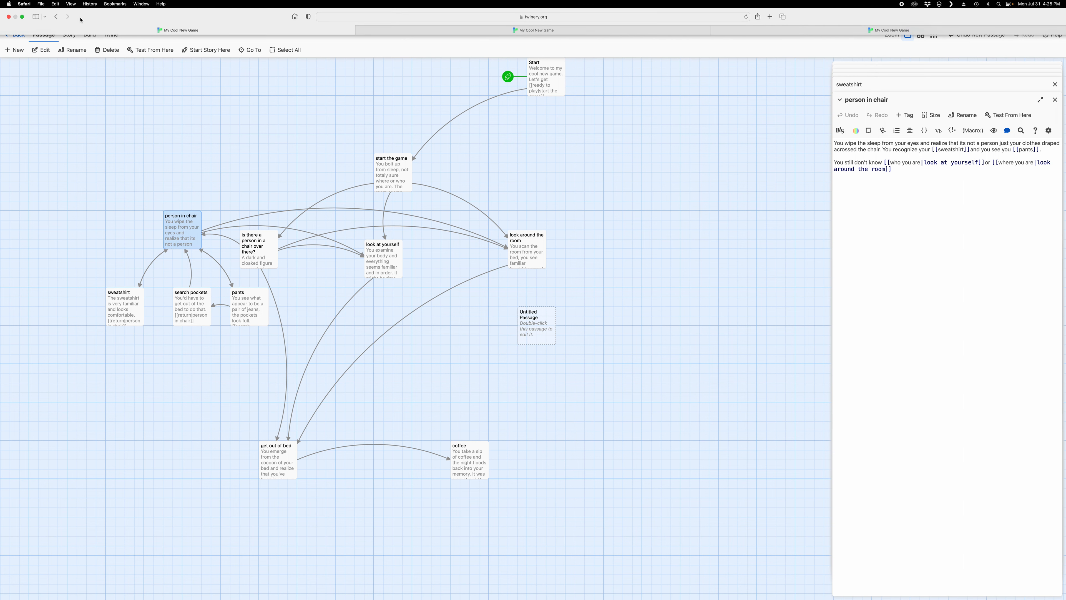
{"action": "mouse_move", "coordinate": [3, 57]}
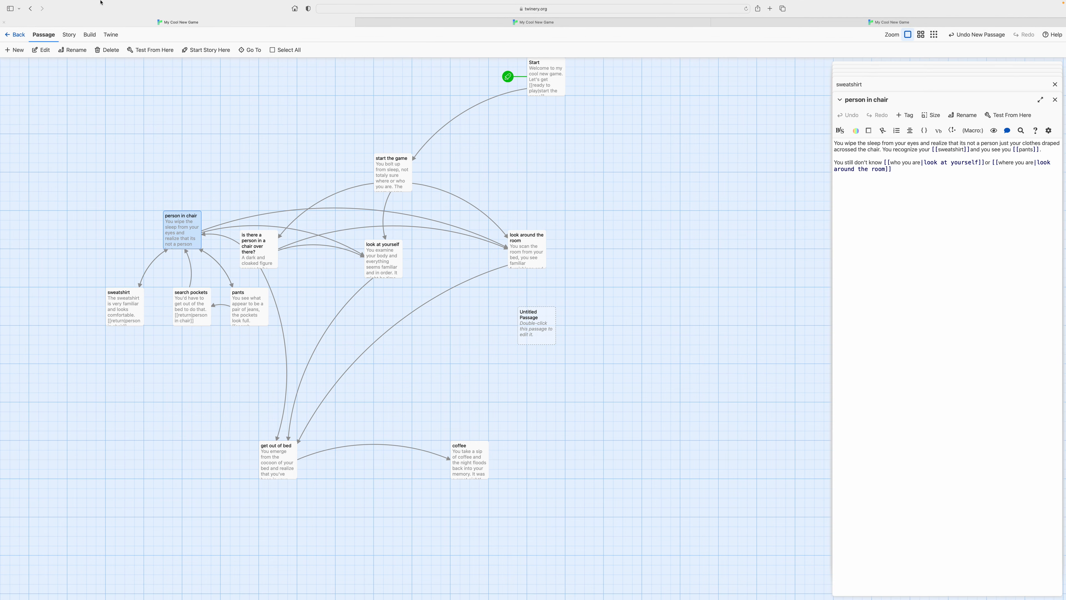
{"action": "left_click", "coordinate": [23, 17]}
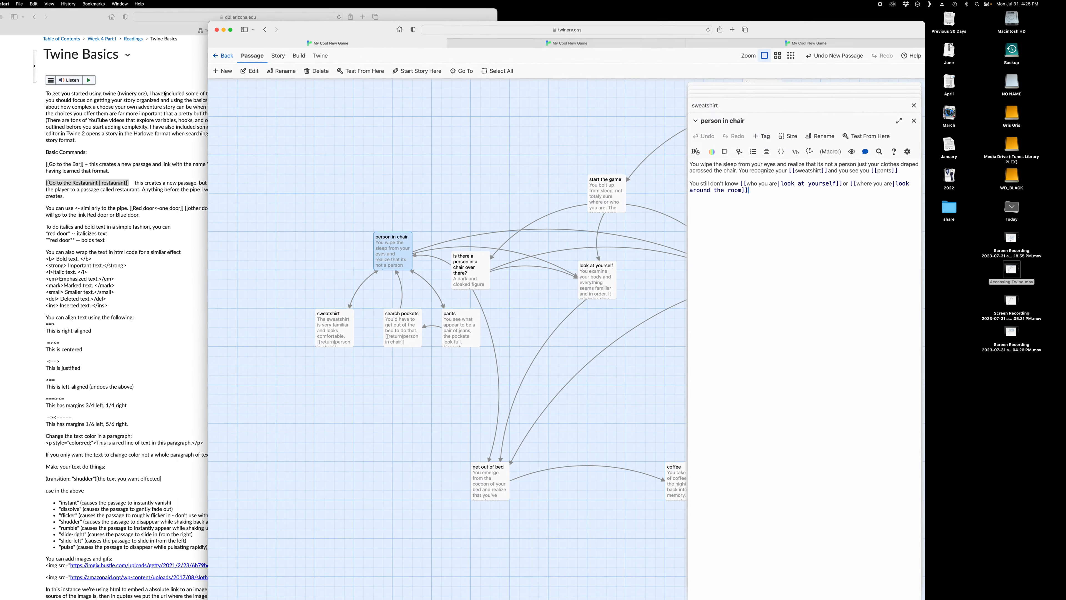
{"action": "scroll", "coordinate": [170, 281], "scroll_direction": "down", "scroll_amount": 2}
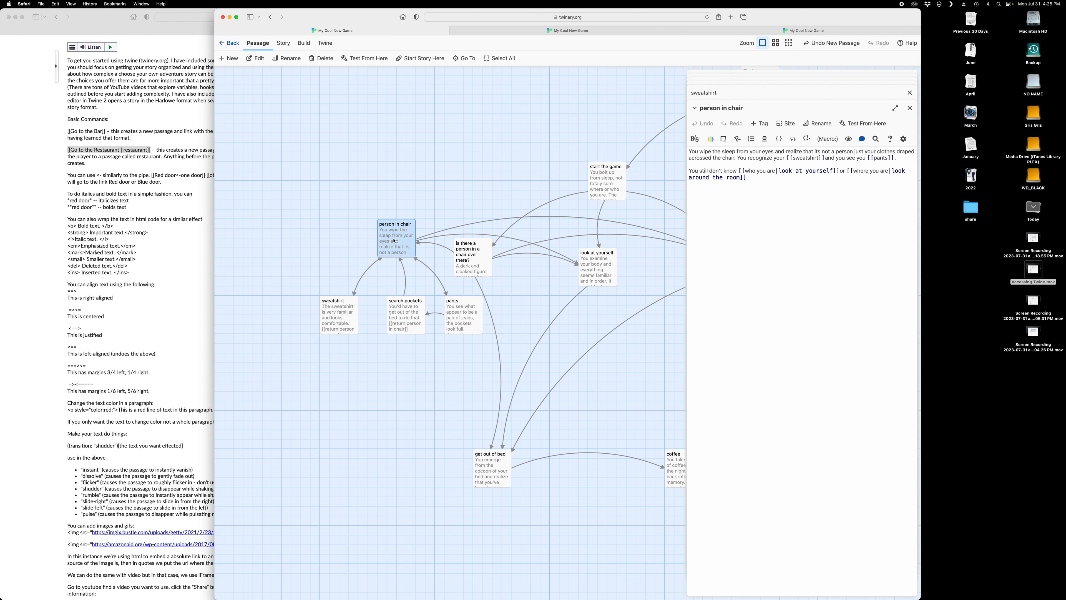
Step: Bring the Twine Basics page forward and examine its commands for italic, bold and HTML-formatted text
{"action": "left_click", "coordinate": [171, 240]}
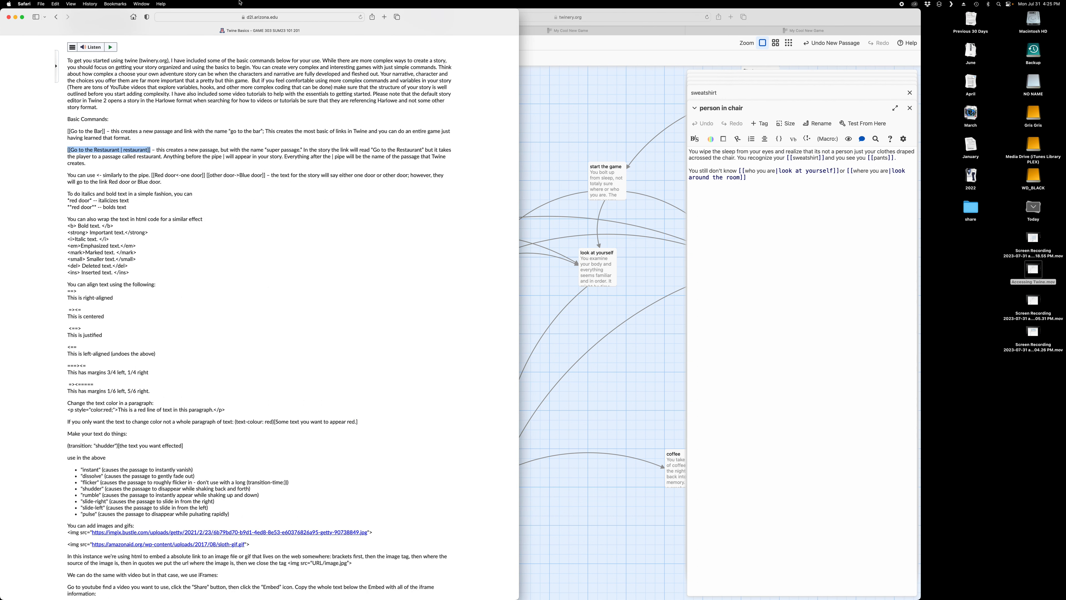
{"action": "left_click_drag", "start_coordinate": [85, 25], "coordinate": [298, 37]}
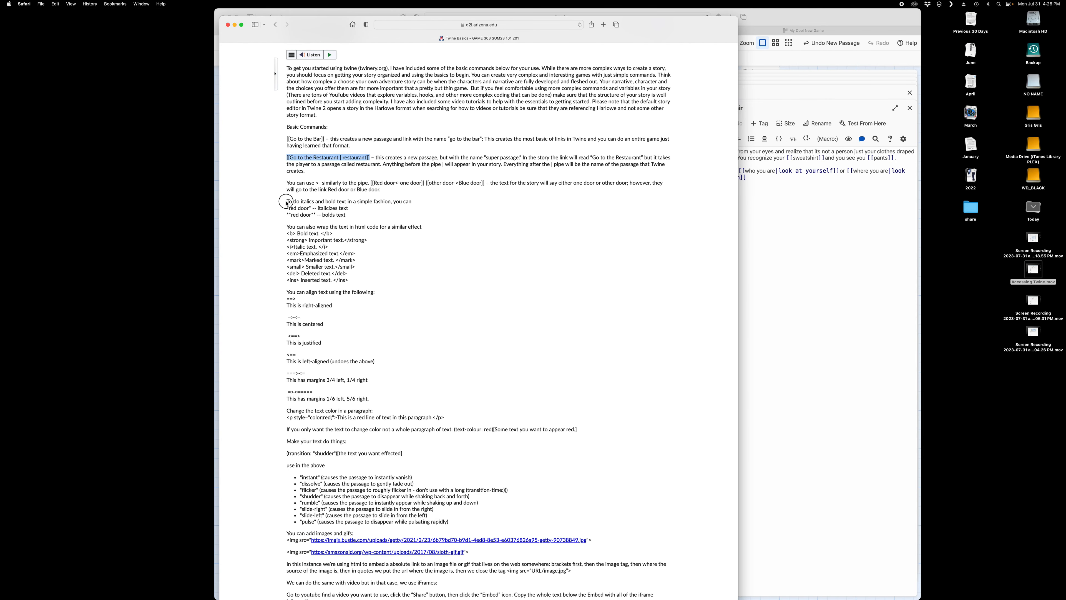
{"action": "left_click_drag", "start_coordinate": [287, 201], "coordinate": [368, 252]}
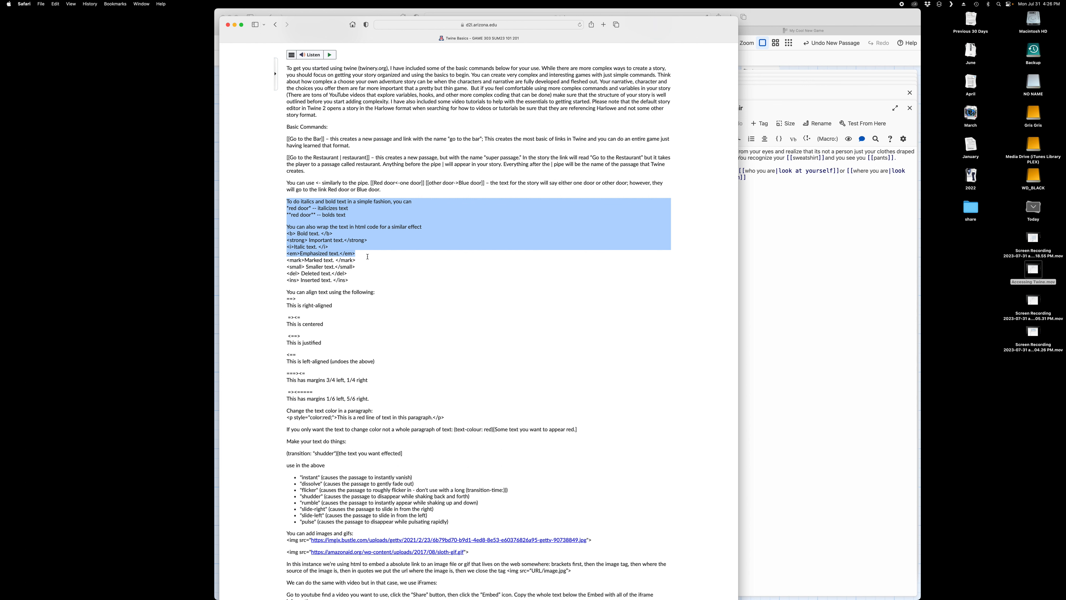
{"action": "left_click", "coordinate": [331, 243]}
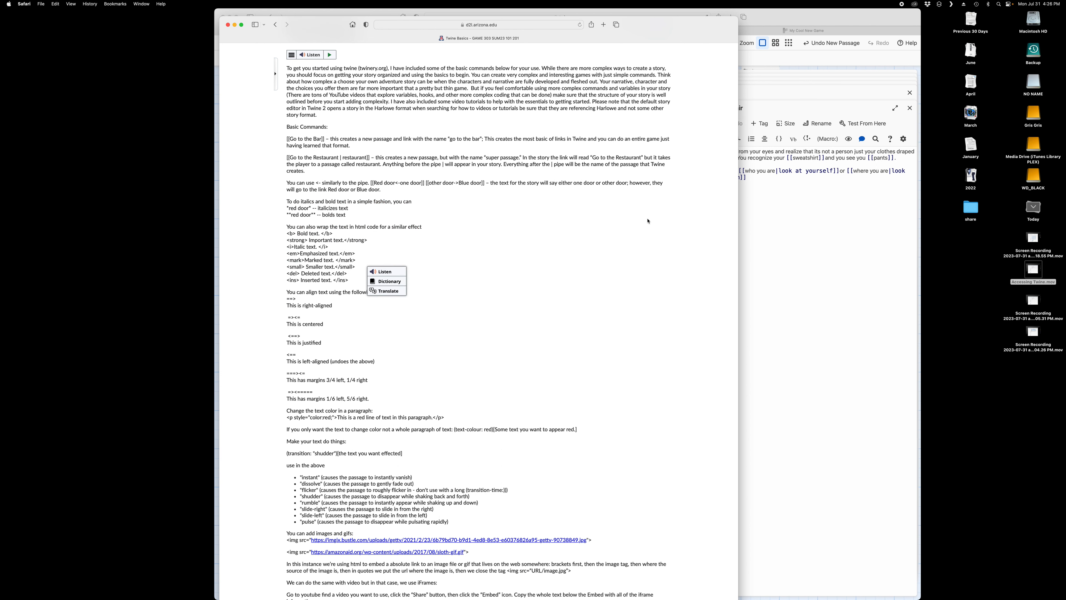
Step: Open the start the game passage for editing and arrange the story map and Twine Basics windows so both can be seen
{"action": "left_click", "coordinate": [812, 208]}
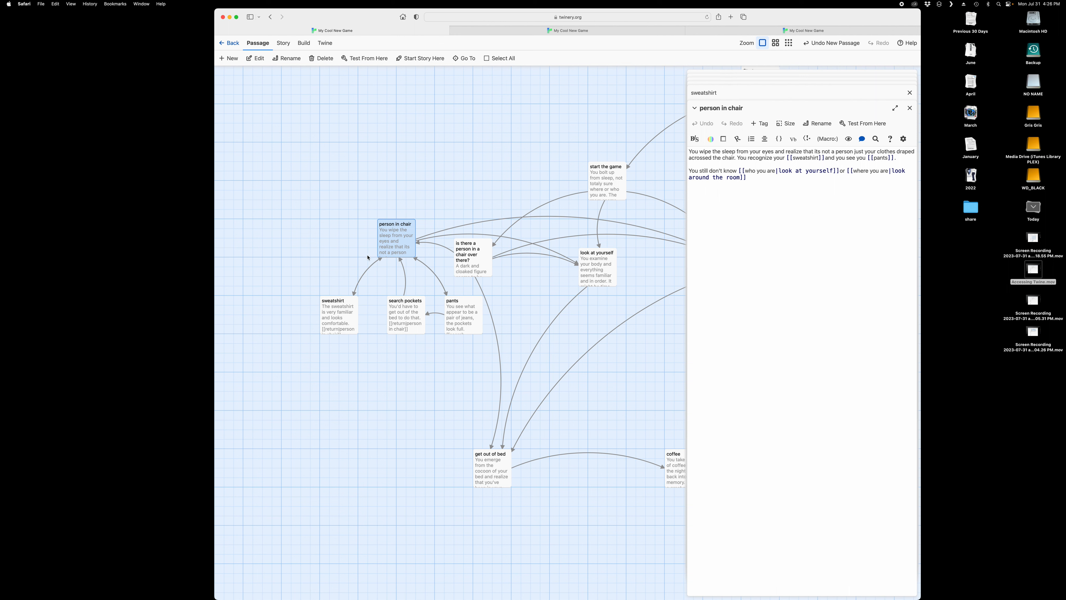
{"action": "double_click", "coordinate": [614, 175]}
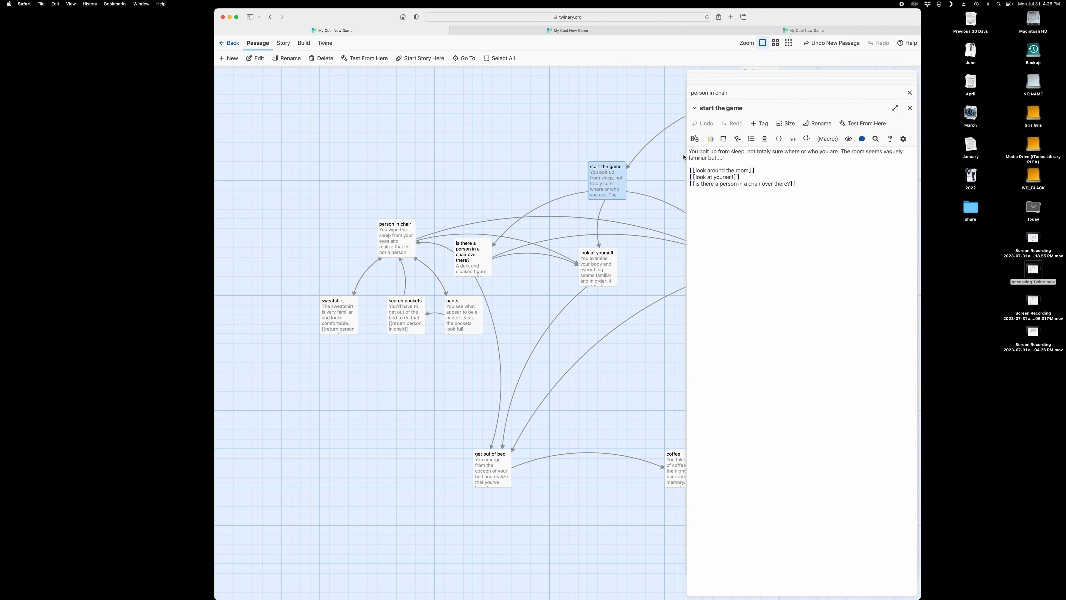
{"action": "left_click_drag", "start_coordinate": [688, 151], "coordinate": [744, 153]}
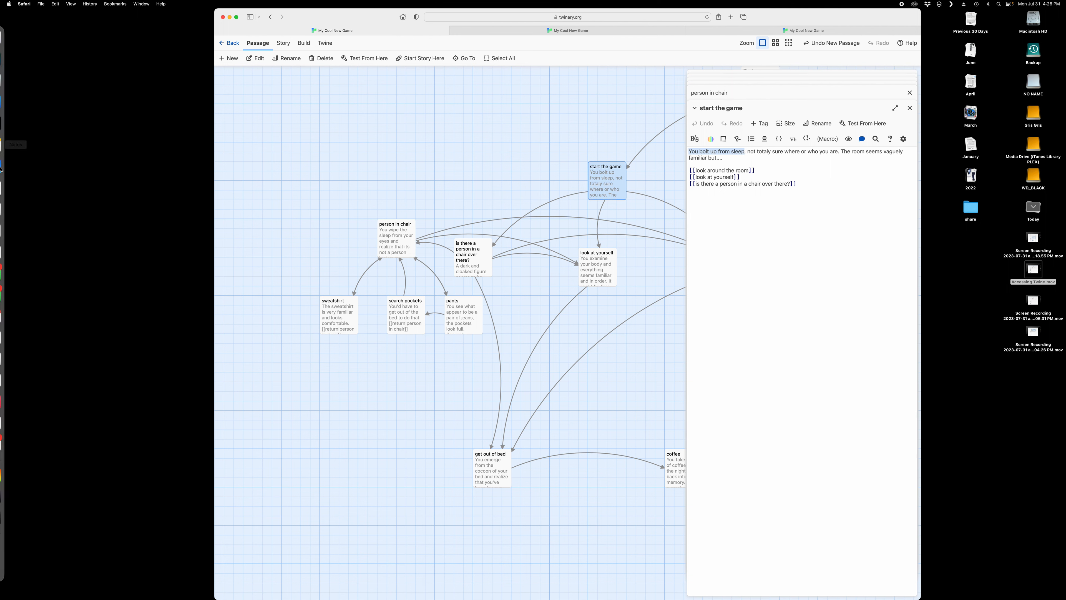
{"action": "left_click_drag", "start_coordinate": [779, 19], "coordinate": [886, 53]}
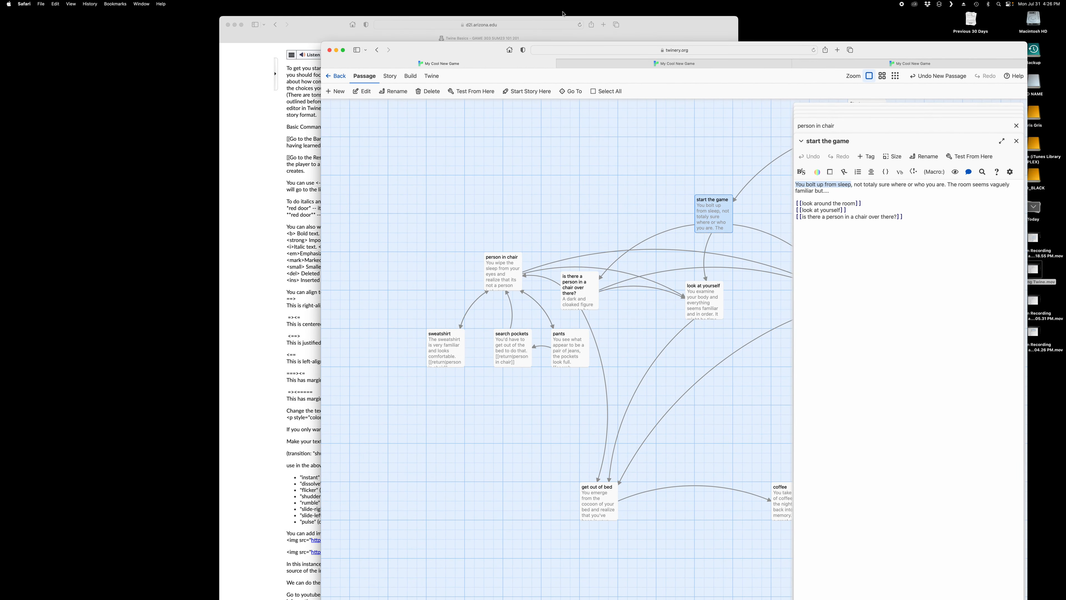
{"action": "left_click_drag", "start_coordinate": [305, 37], "coordinate": [134, 160]}
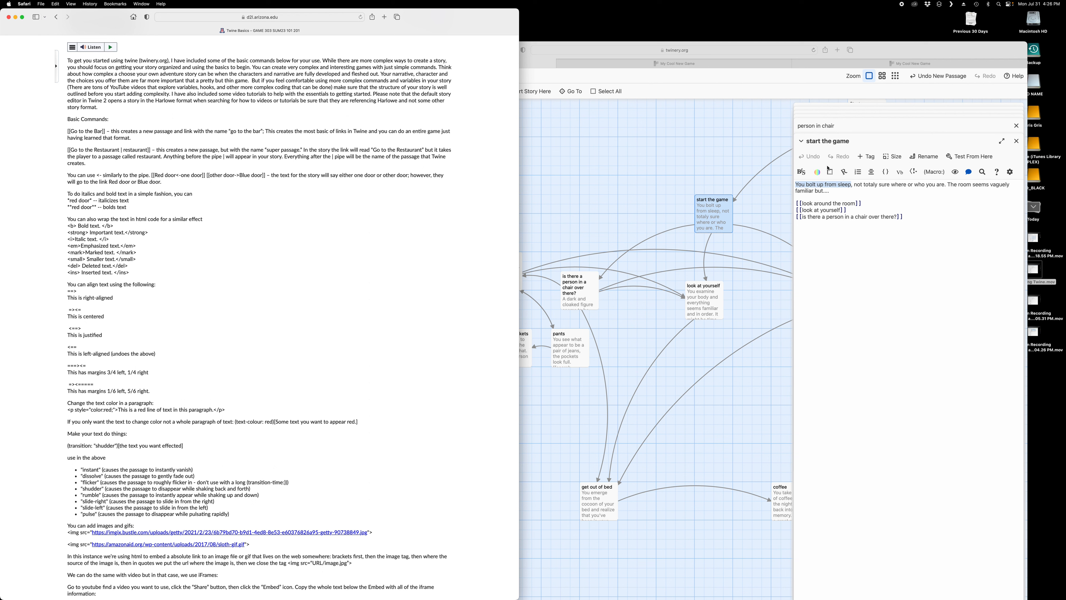
Step: Bold "You bolt up from sleep" in start the game with <b> and </b> tags, and test the story from that passage
{"action": "left_click", "coordinate": [799, 188]}
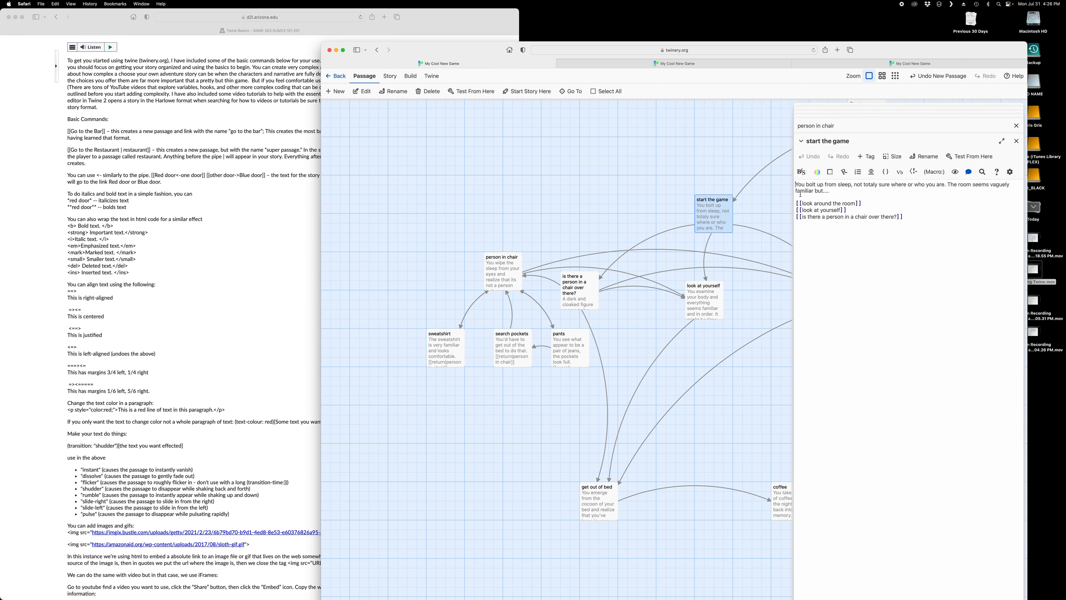
{"action": "type", "text": "<"}
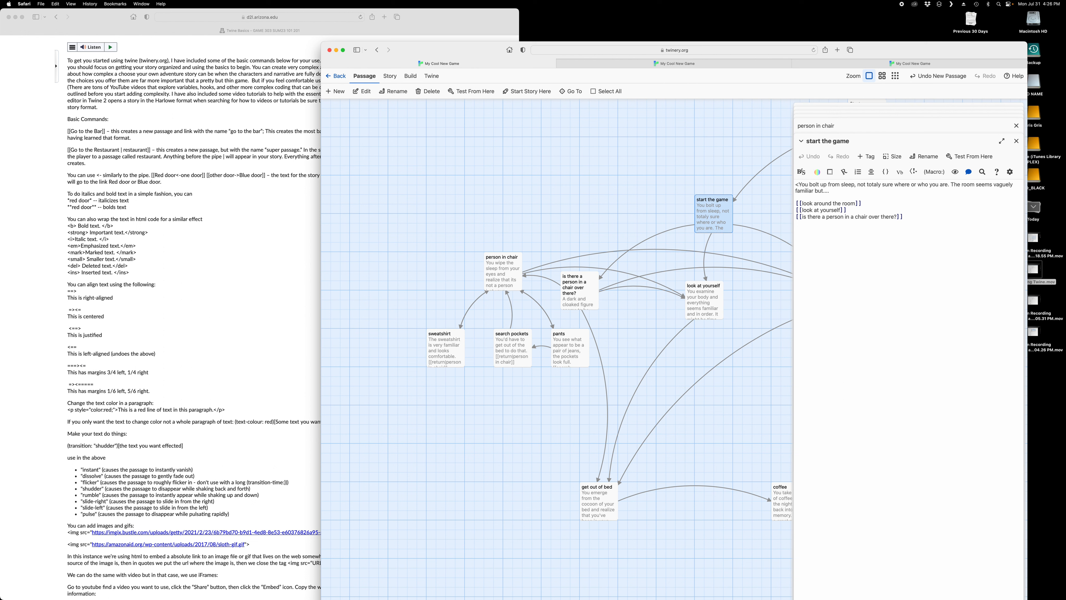
{"action": "type", "text": "b"}
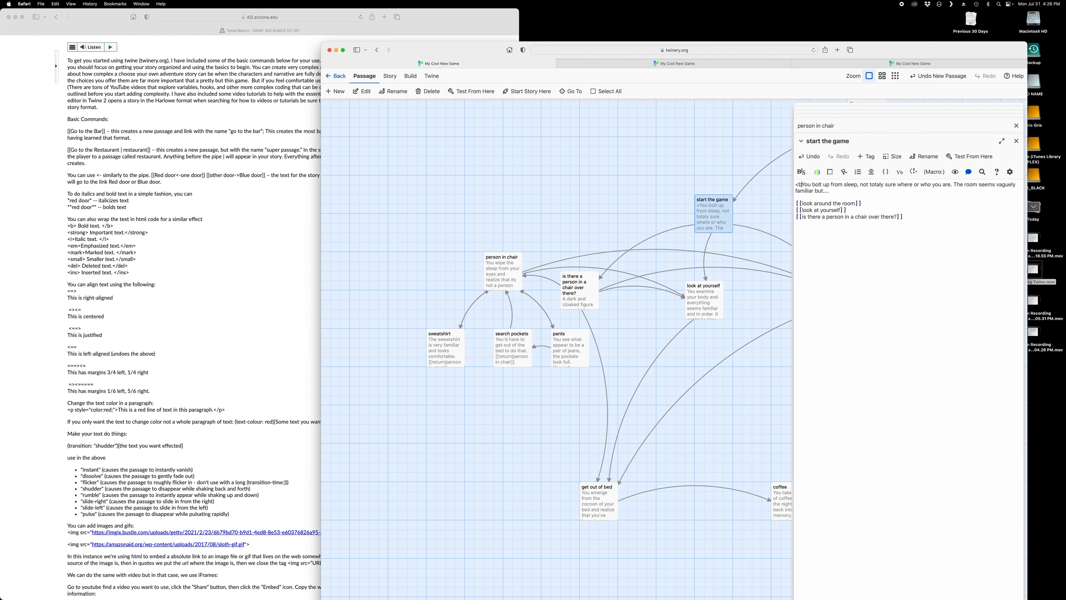
{"action": "type", "text": ">"}
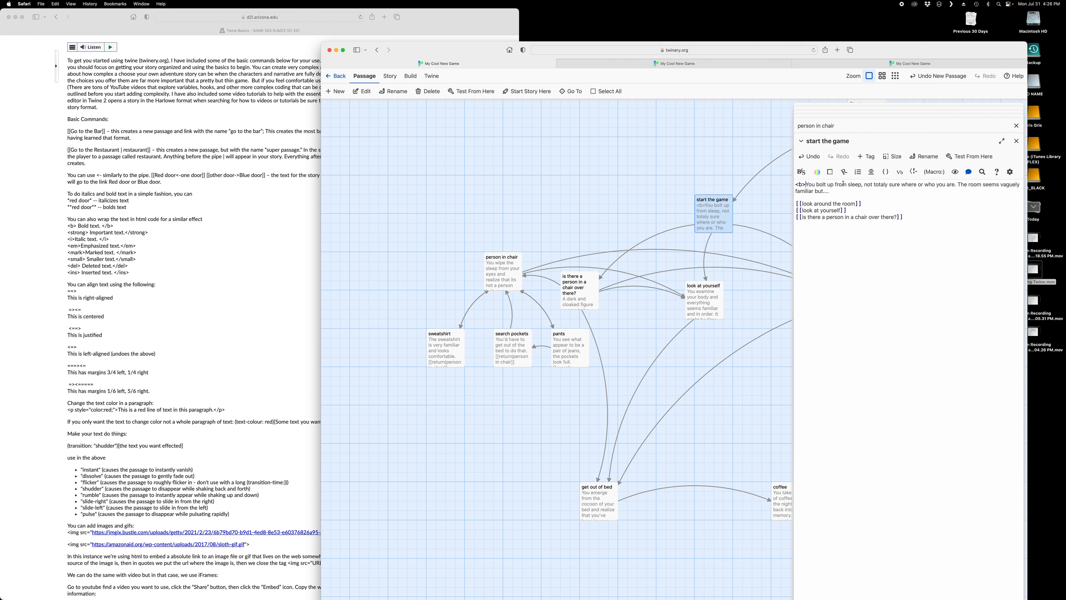
{"action": "left_click", "coordinate": [861, 185]}
{"action": "type", "text": "</b>"}
{"action": "left_click", "coordinate": [463, 93]}
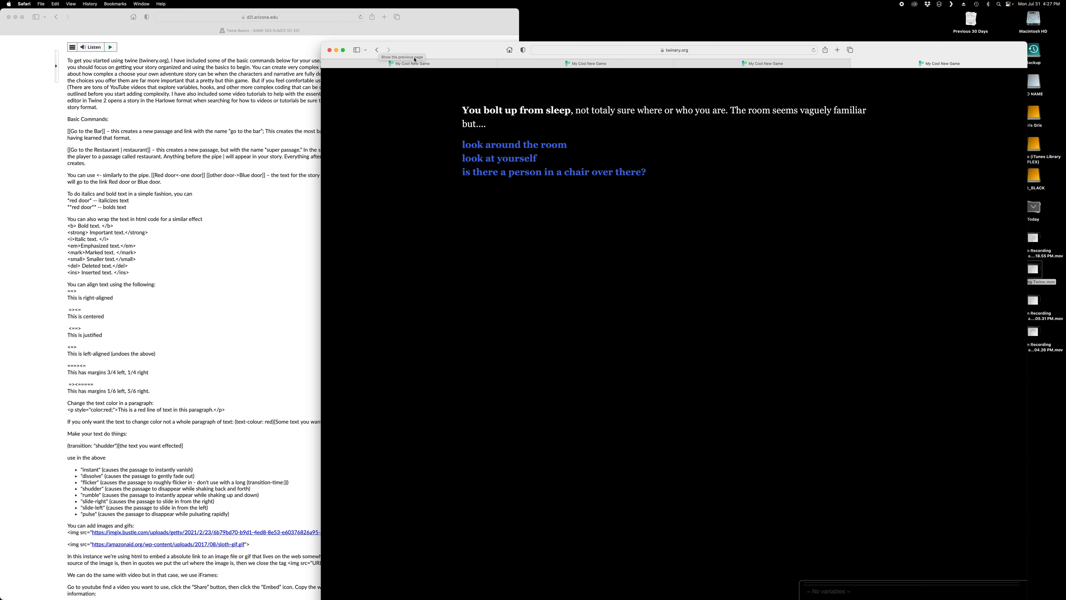
{"action": "left_click", "coordinate": [437, 66]}
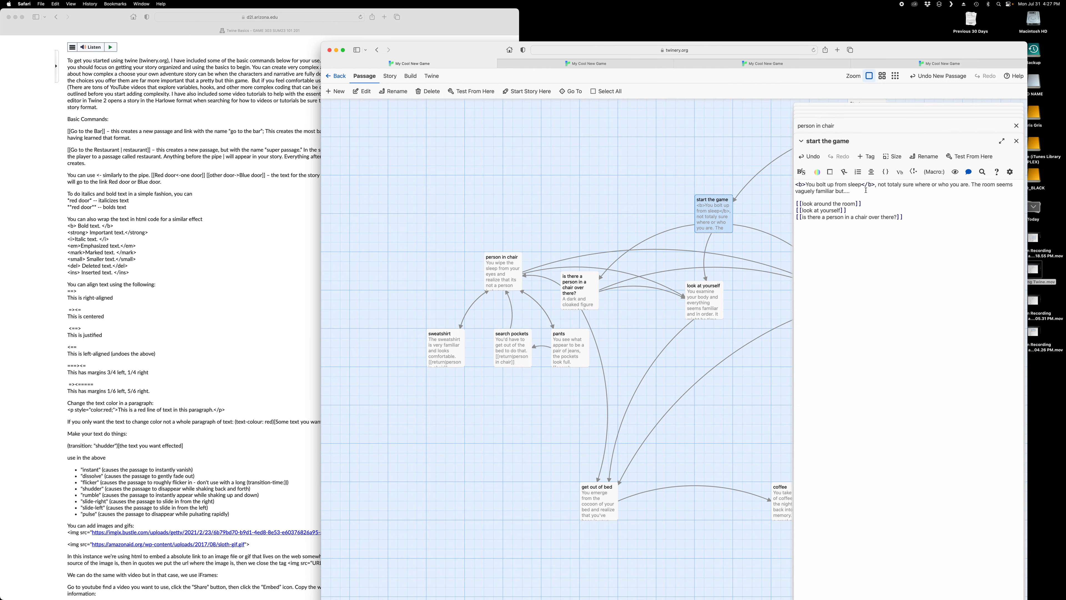
Step: Remove the <b> and </b> tags around "You bolt up from sleep" in the start the game passage
{"action": "left_click_drag", "start_coordinate": [874, 185], "coordinate": [862, 185]}
{"action": "key", "text": "BackSpace"}
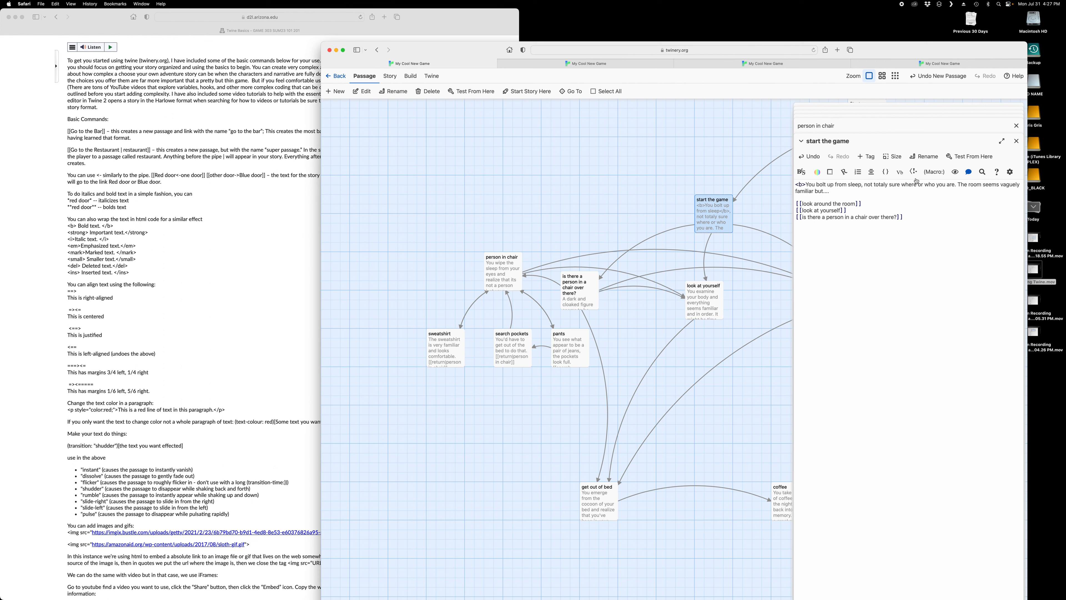
{"action": "left_click_drag", "start_coordinate": [807, 185], "coordinate": [795, 185]}
{"action": "key", "text": "BackSpace"}
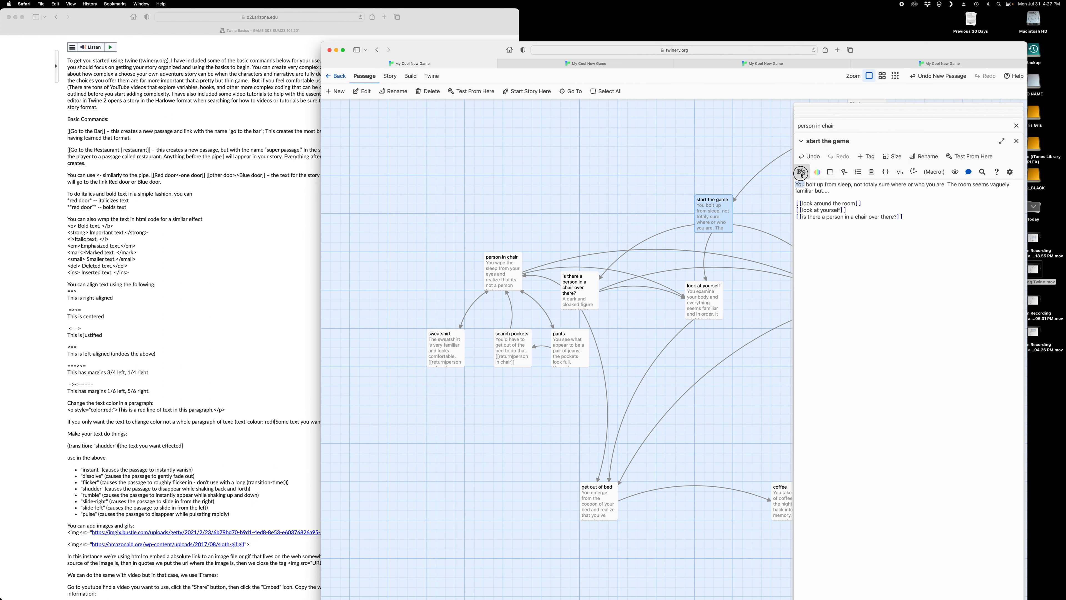
Step: Look over the additional text styles offered for the passage text, and close them without applying any
{"action": "left_click", "coordinate": [802, 173]}
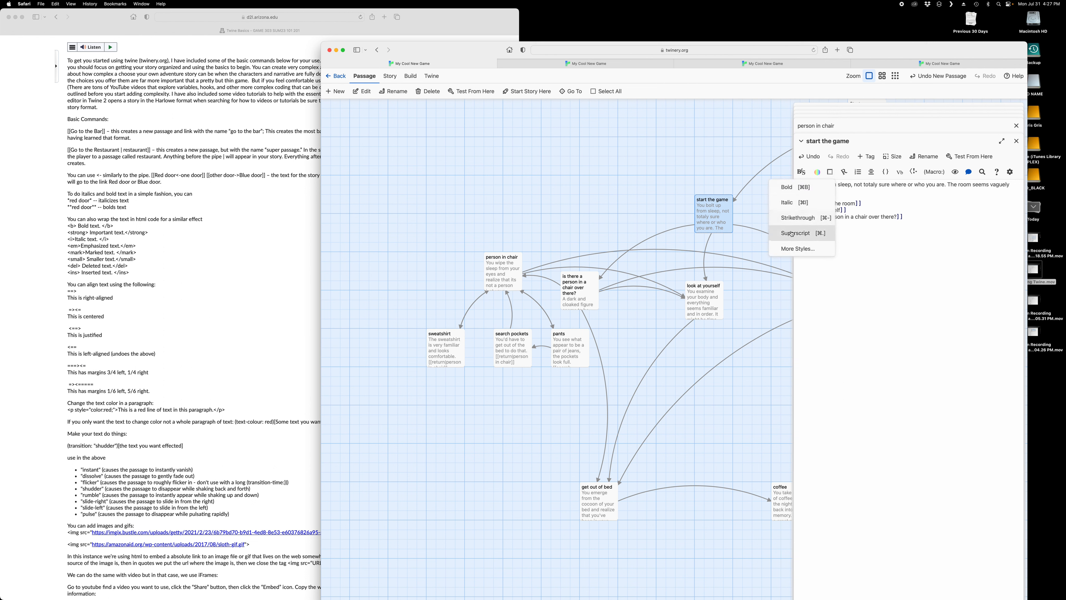
{"action": "left_click", "coordinate": [796, 249]}
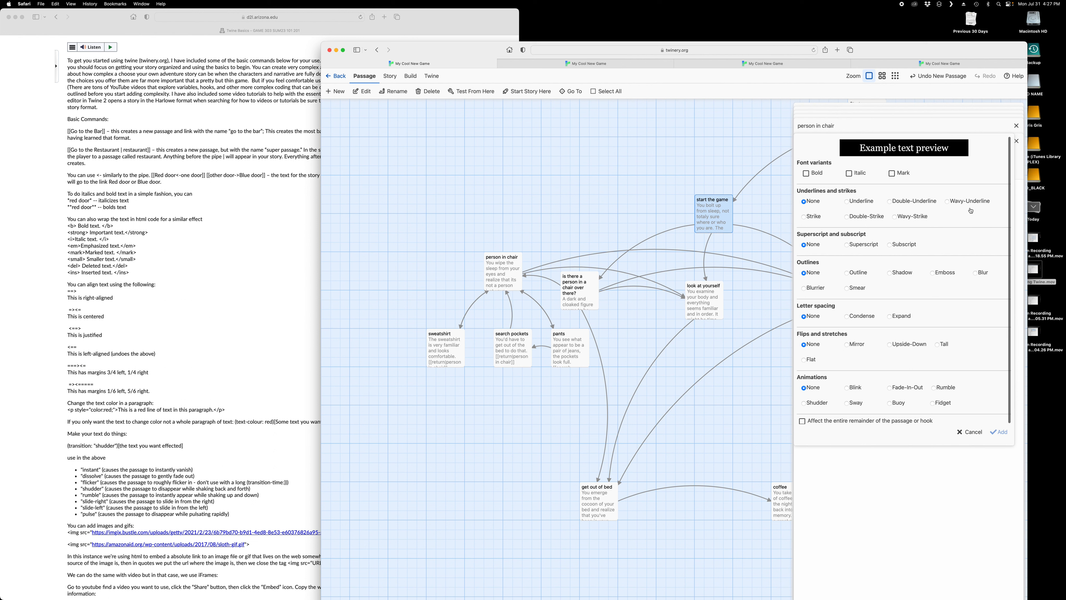
{"action": "left_click", "coordinate": [974, 434]}
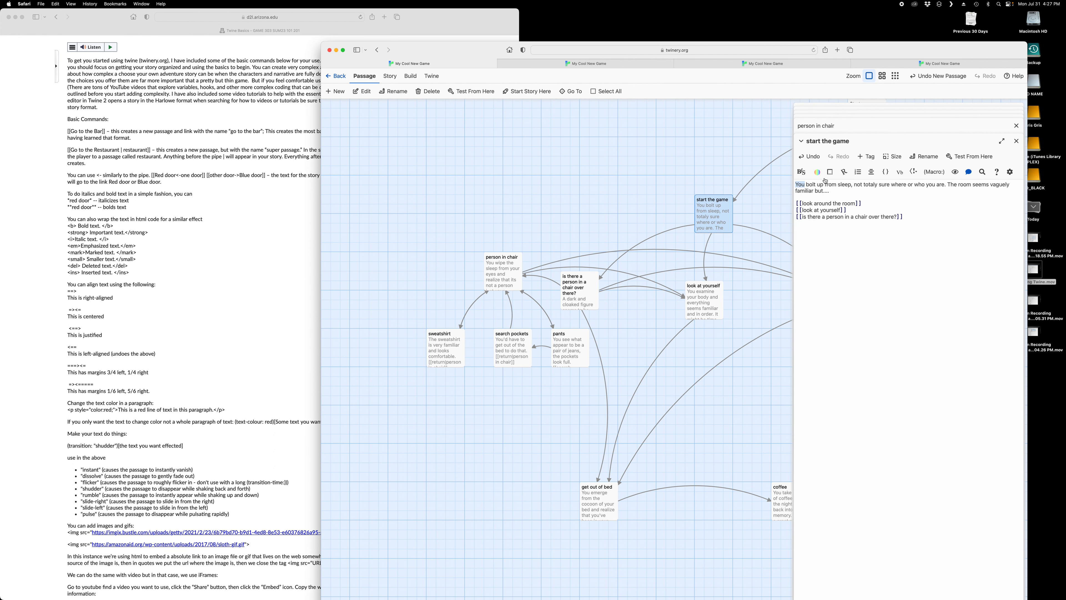
Step: Give the word "You" in start the game a flat orange text colour and test the story from that passage
{"action": "left_click", "coordinate": [815, 173]}
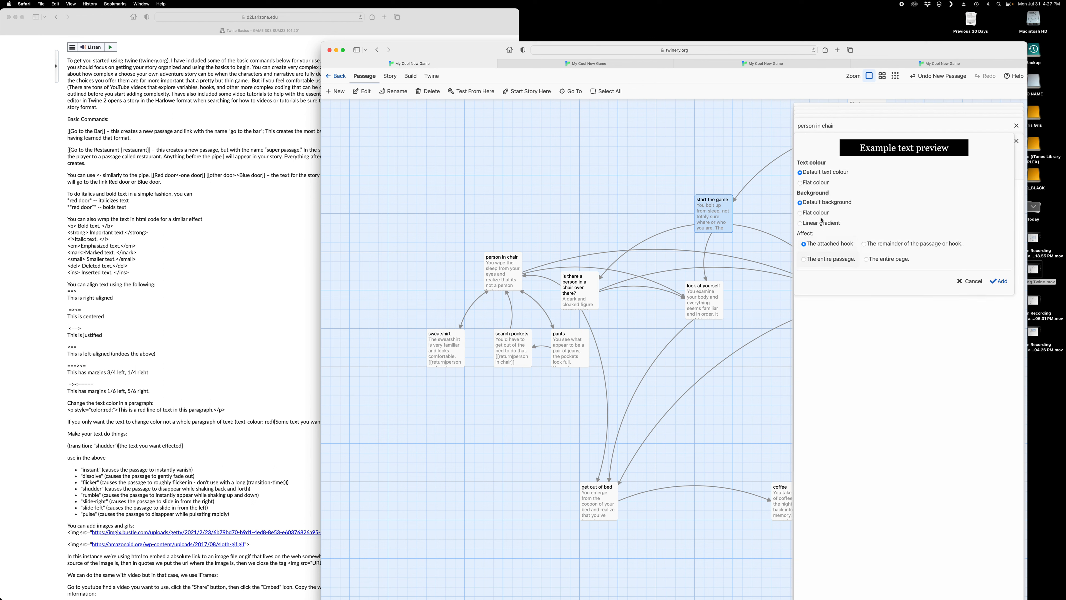
{"action": "left_click", "coordinate": [810, 182]}
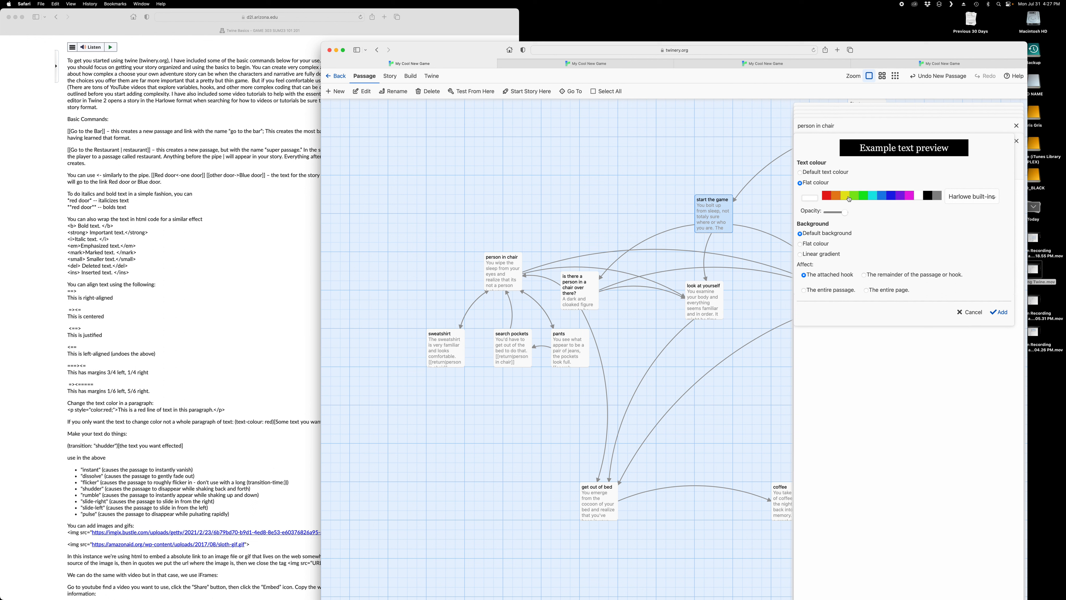
{"action": "left_click", "coordinate": [836, 196]}
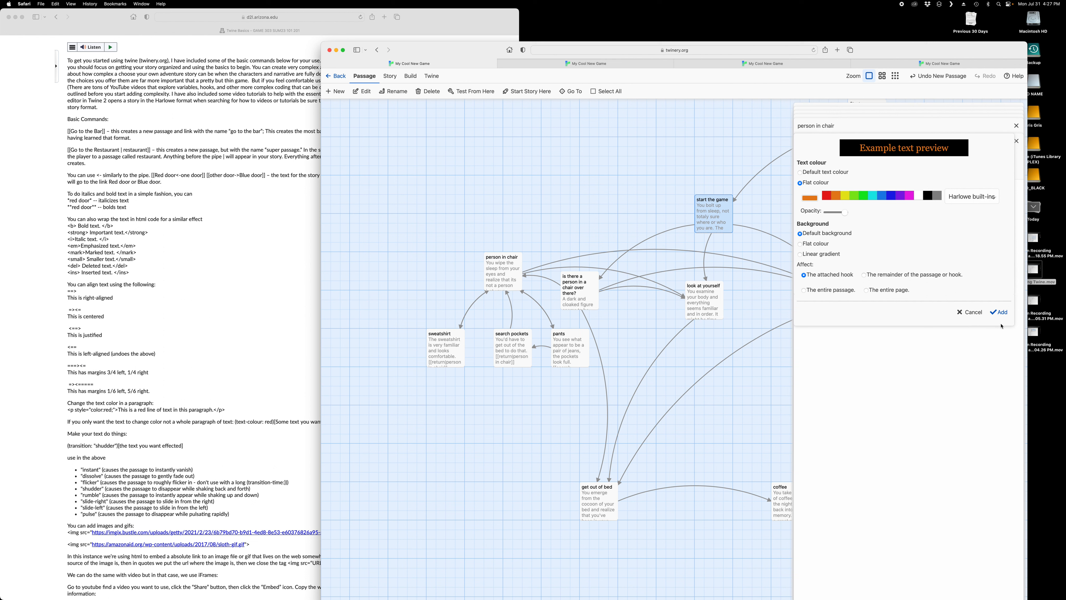
{"action": "left_click", "coordinate": [999, 313]}
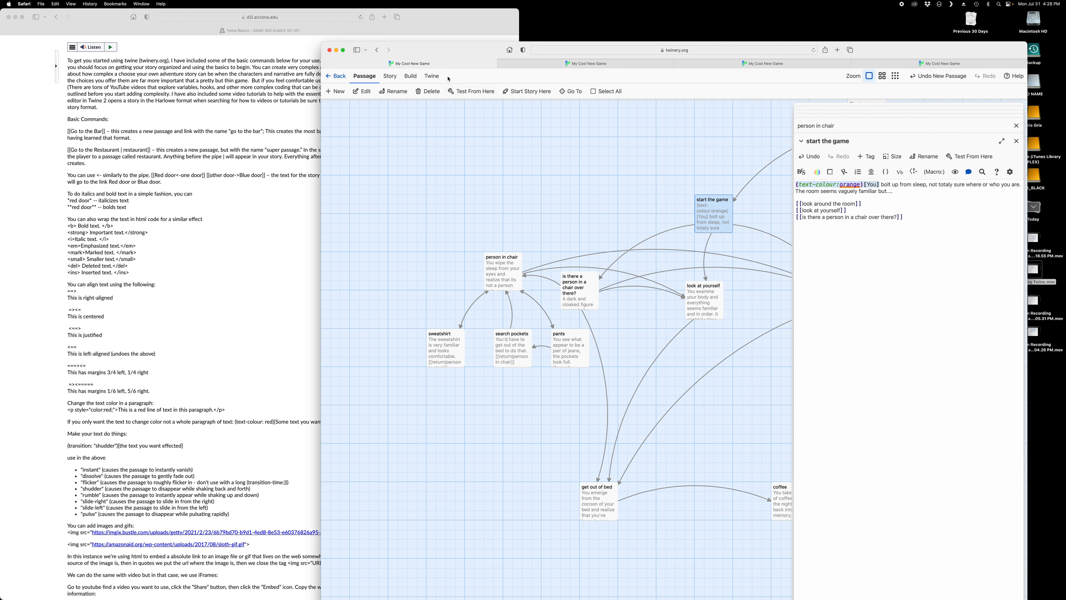
{"action": "left_click", "coordinate": [471, 91]}
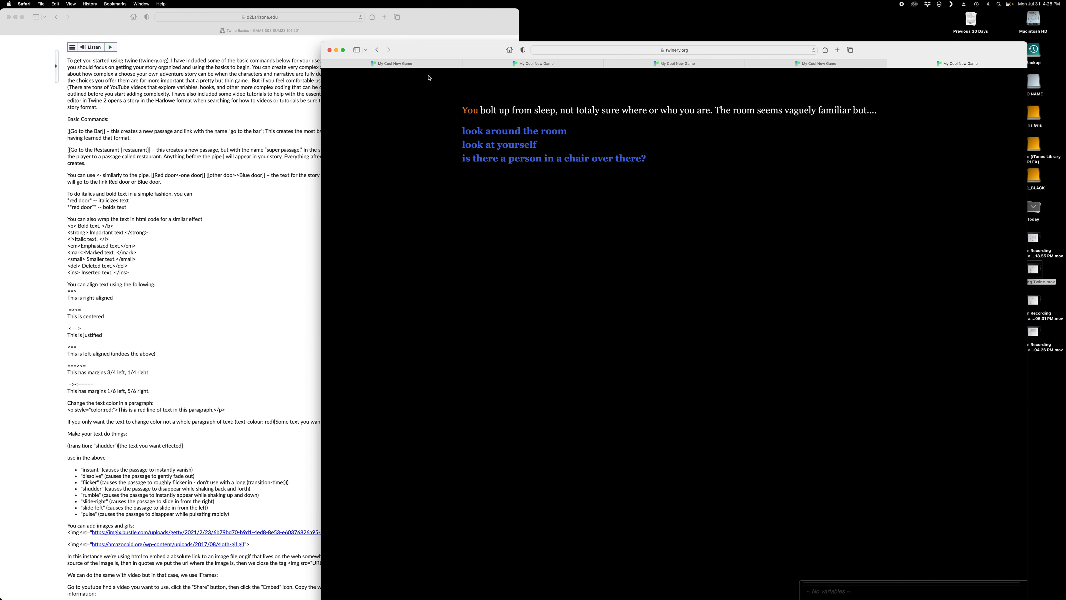
{"action": "left_click", "coordinate": [377, 50]}
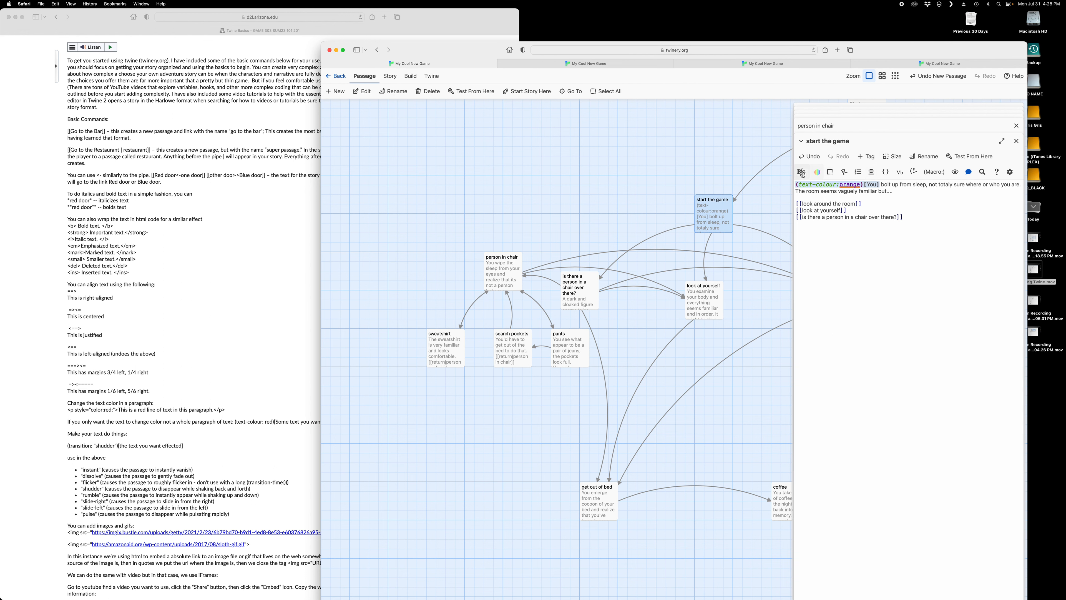
Step: Review the Twine Basics page's formatting, alignment, colour, transition, media and random-link commands, and return to the story map
{"action": "left_click", "coordinate": [184, 281]}
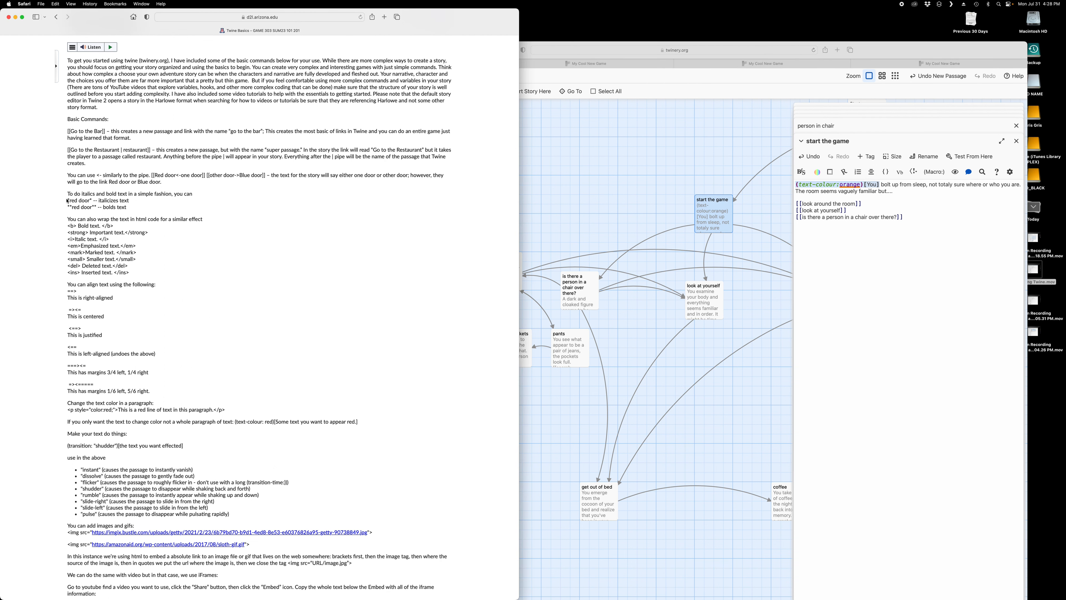
{"action": "left_click_drag", "start_coordinate": [67, 192], "coordinate": [251, 450]}
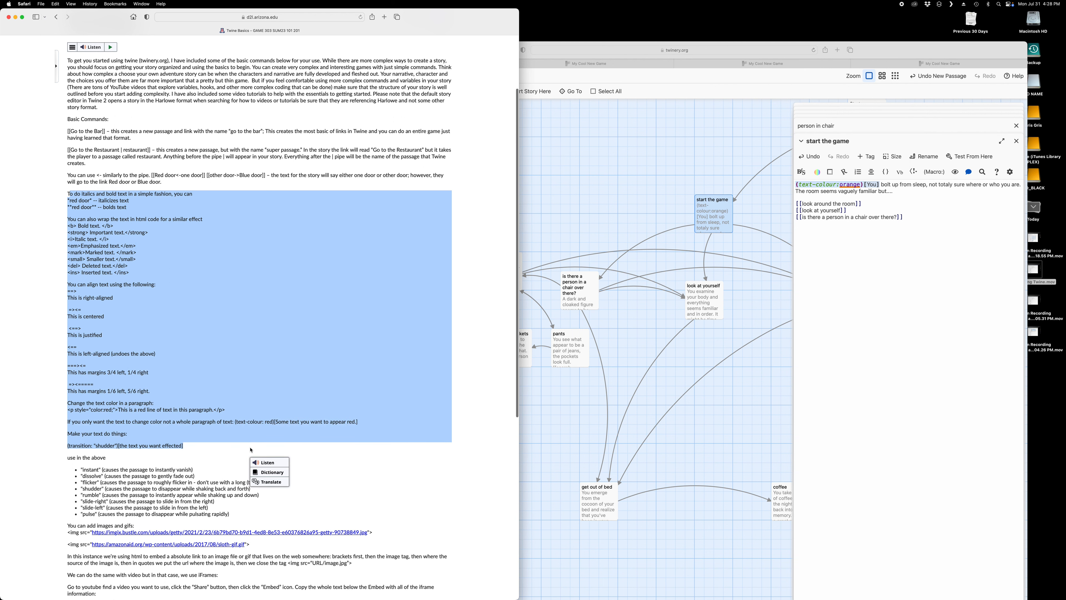
{"action": "scroll", "coordinate": [251, 449], "scroll_direction": "down", "scroll_amount": 3}
{"action": "scroll", "coordinate": [125, 417], "scroll_direction": "down", "scroll_amount": 2}
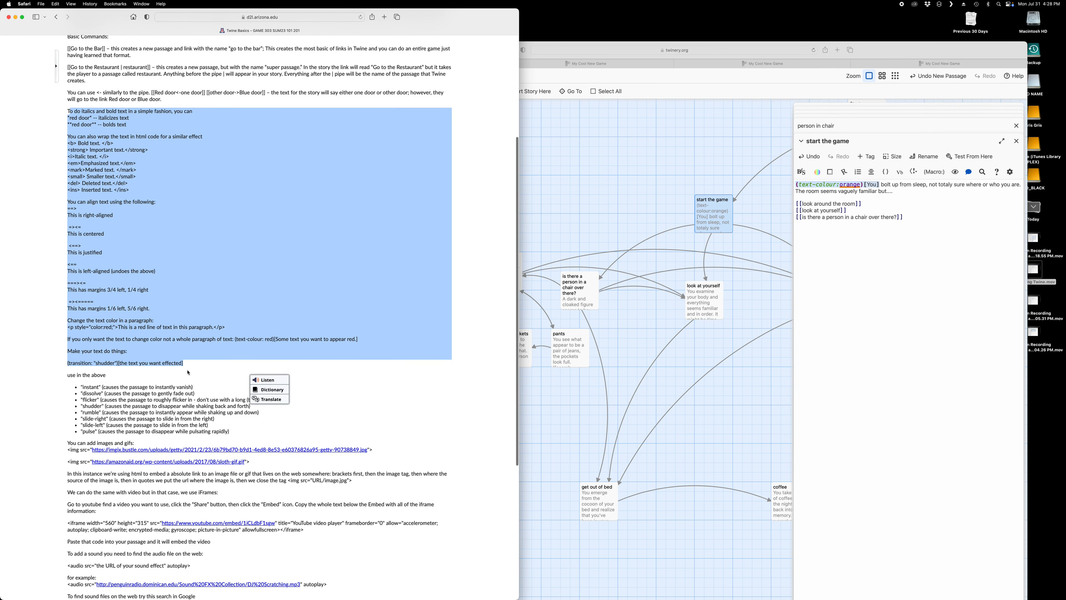
{"action": "scroll", "coordinate": [188, 373], "scroll_direction": "down", "scroll_amount": 5}
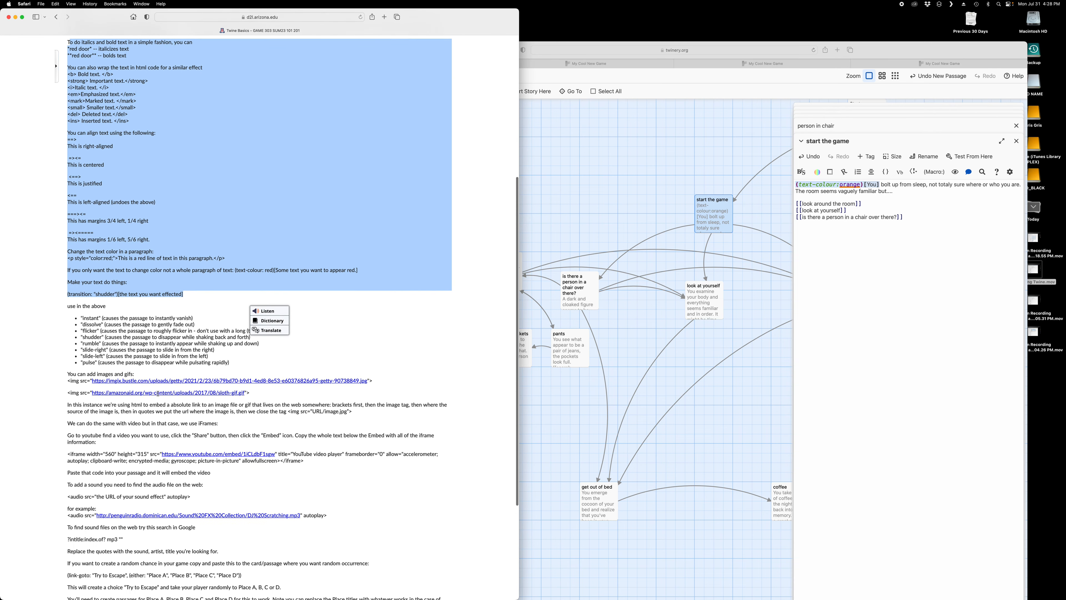
{"action": "scroll", "coordinate": [157, 394], "scroll_direction": "down", "scroll_amount": 4}
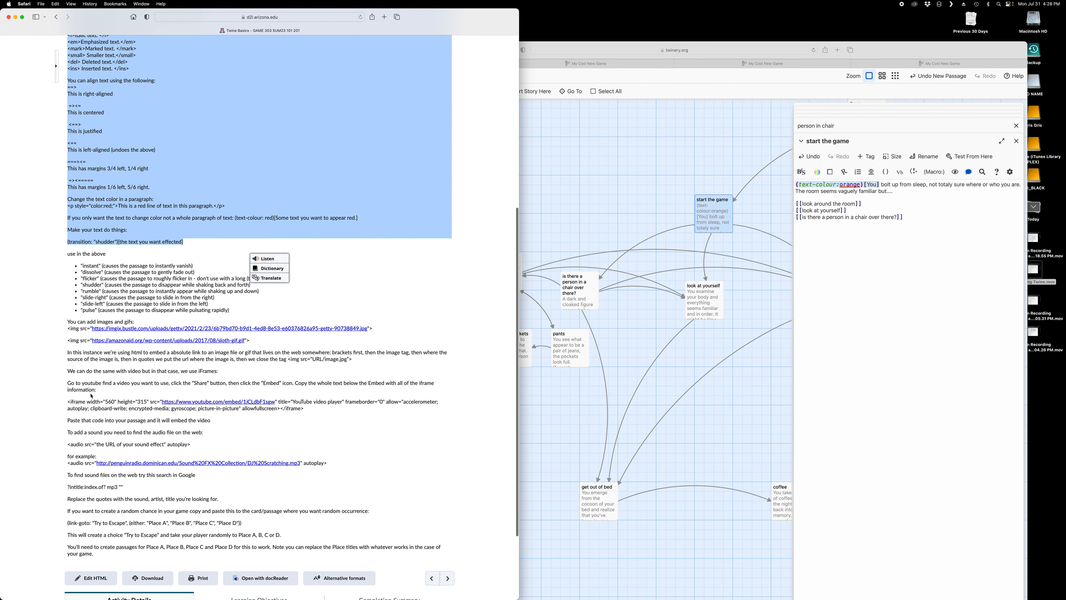
{"action": "scroll", "coordinate": [92, 396], "scroll_direction": "down", "scroll_amount": 3}
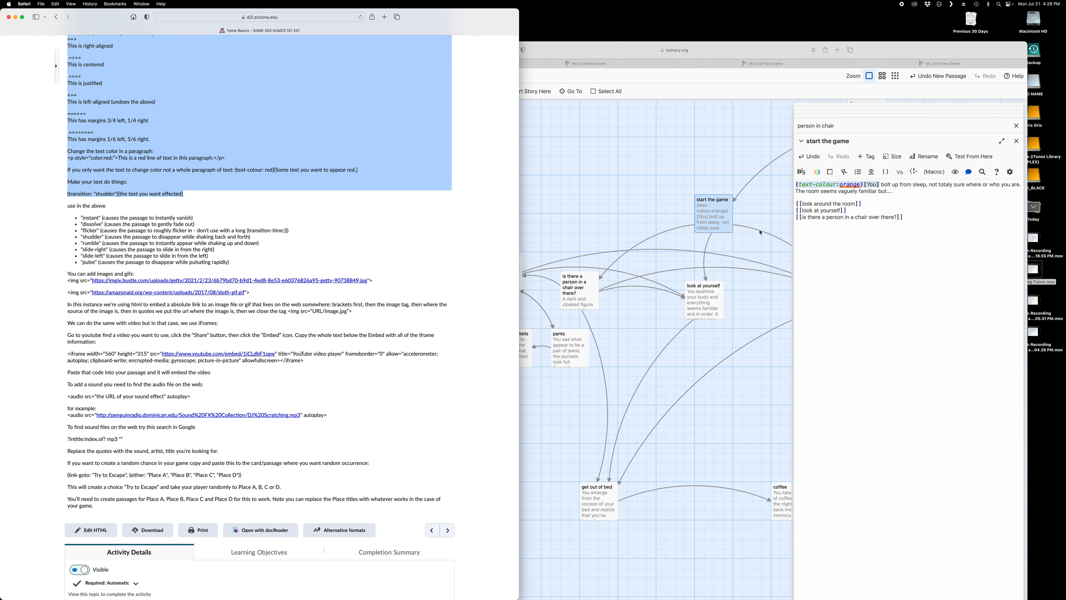
{"action": "left_click", "coordinate": [848, 248]}
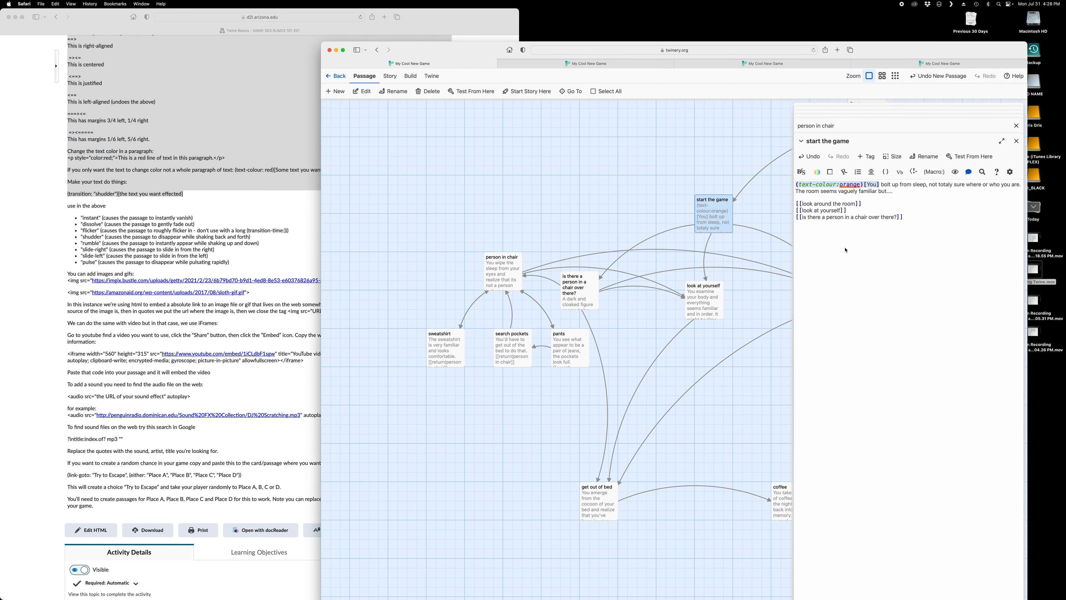